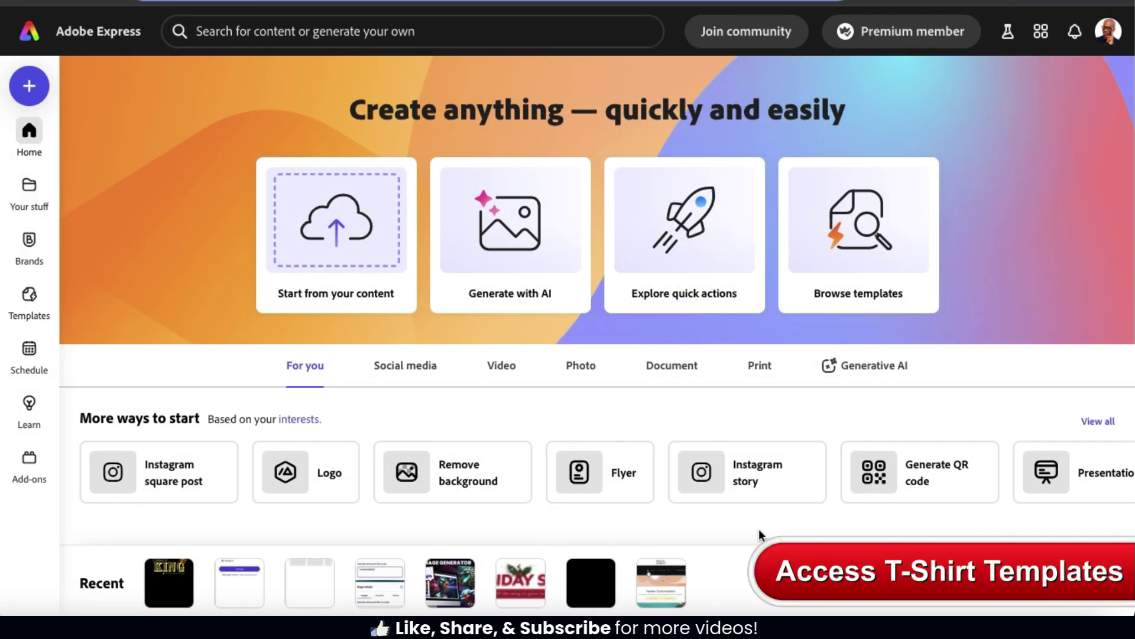
- Search for "t-shirt" and show only the matching templates
click(436, 33)
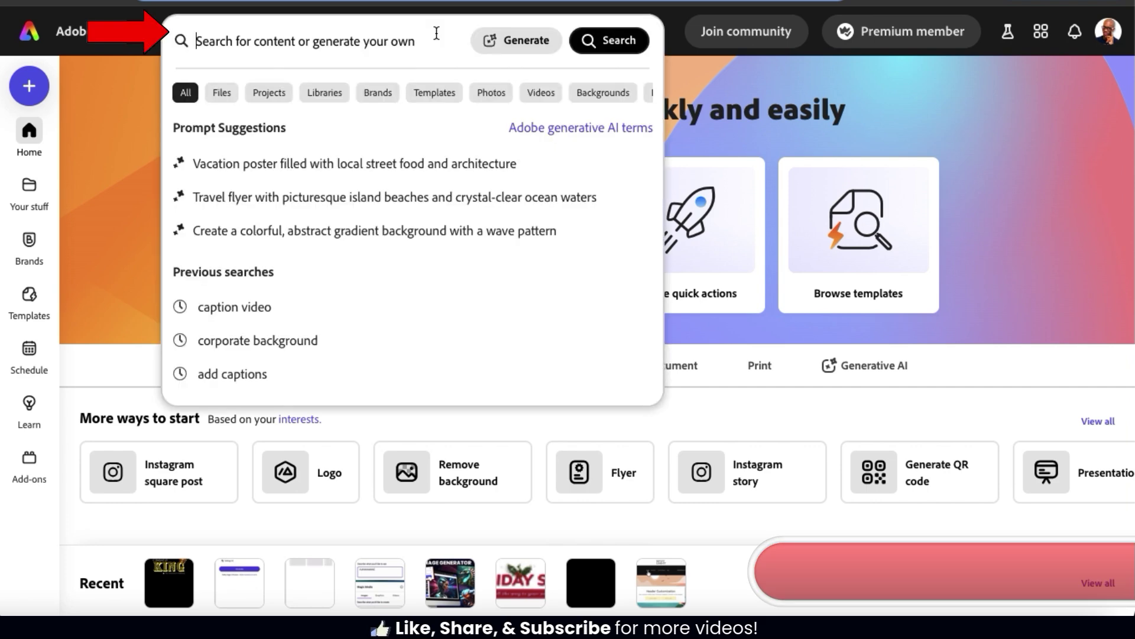
text(t-shirt)
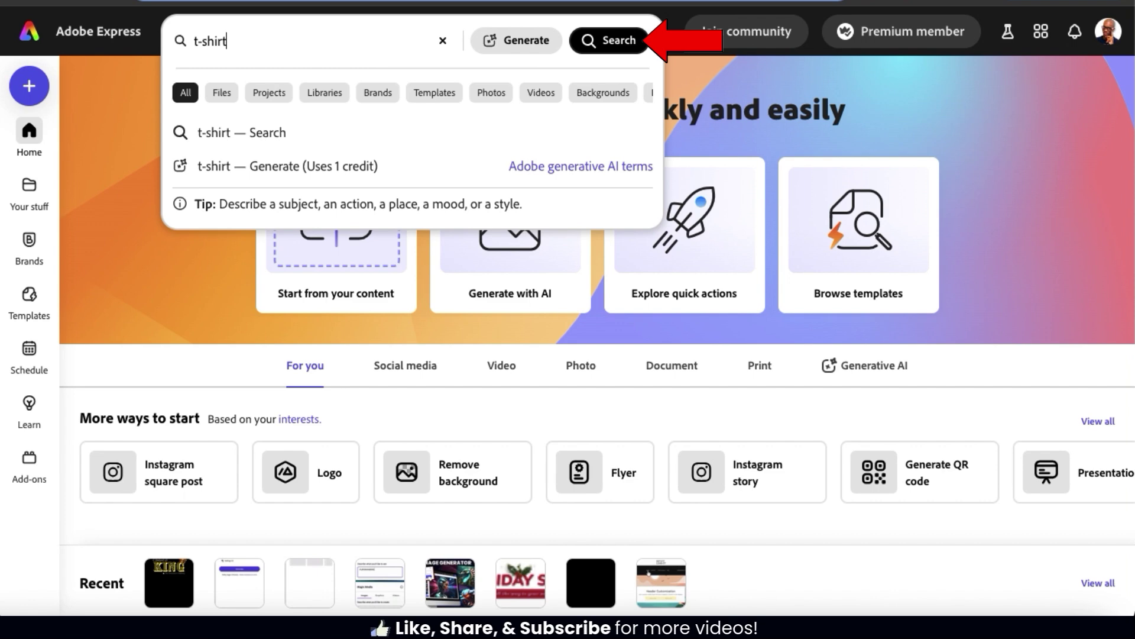
click(608, 48)
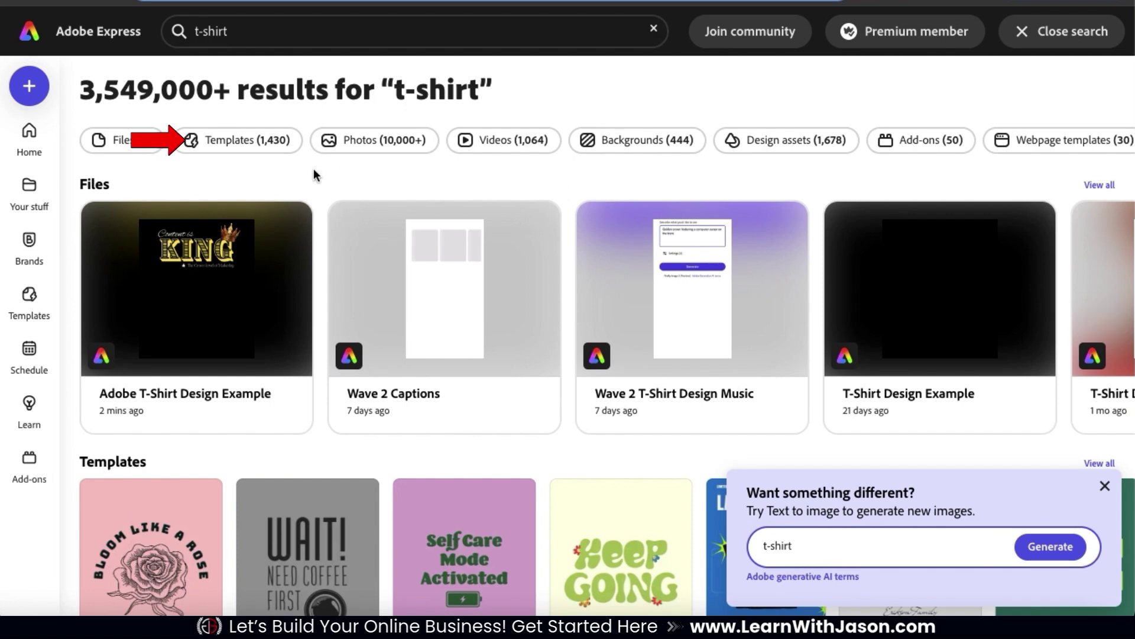
click(239, 142)
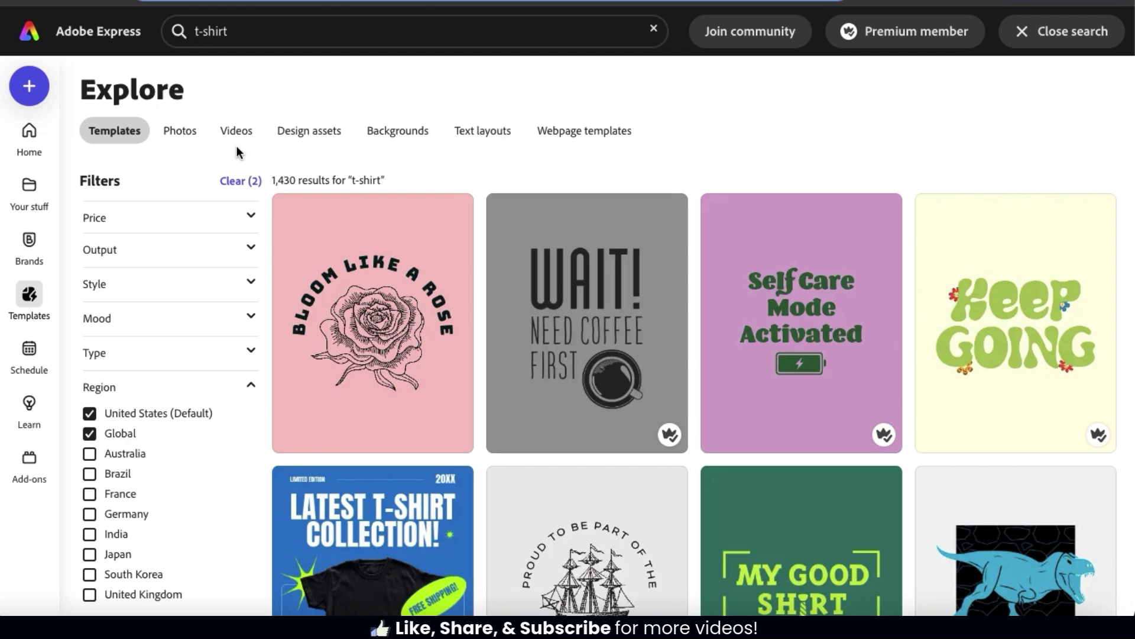
- Check the price and style filters, and narrow the T-shirt template results with one additional filter
click(252, 219)
click(253, 222)
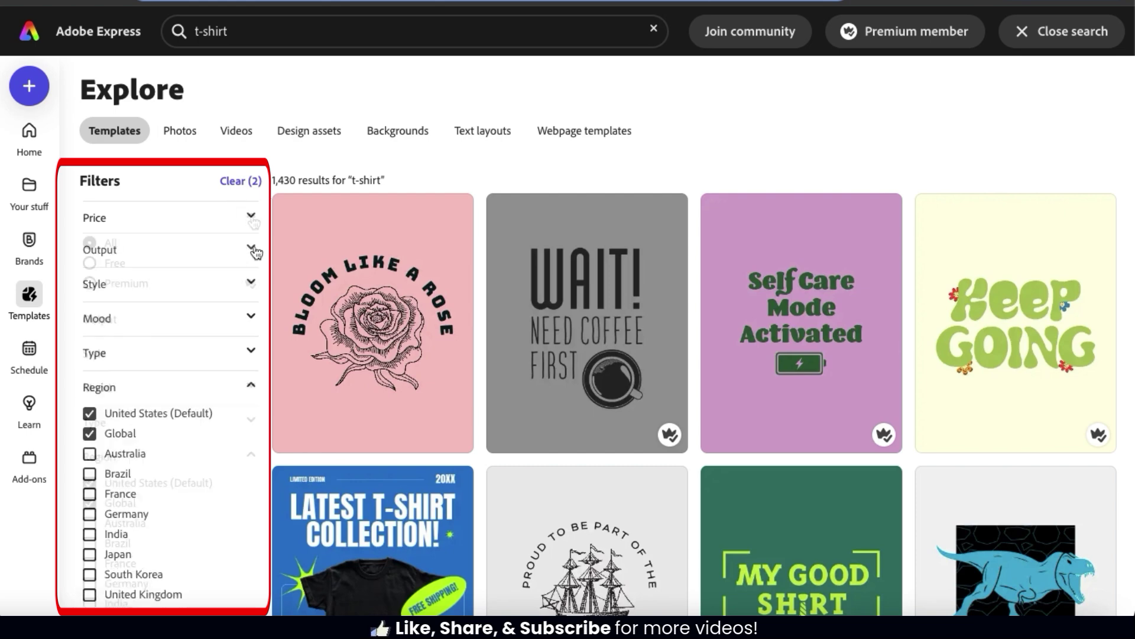
click(253, 285)
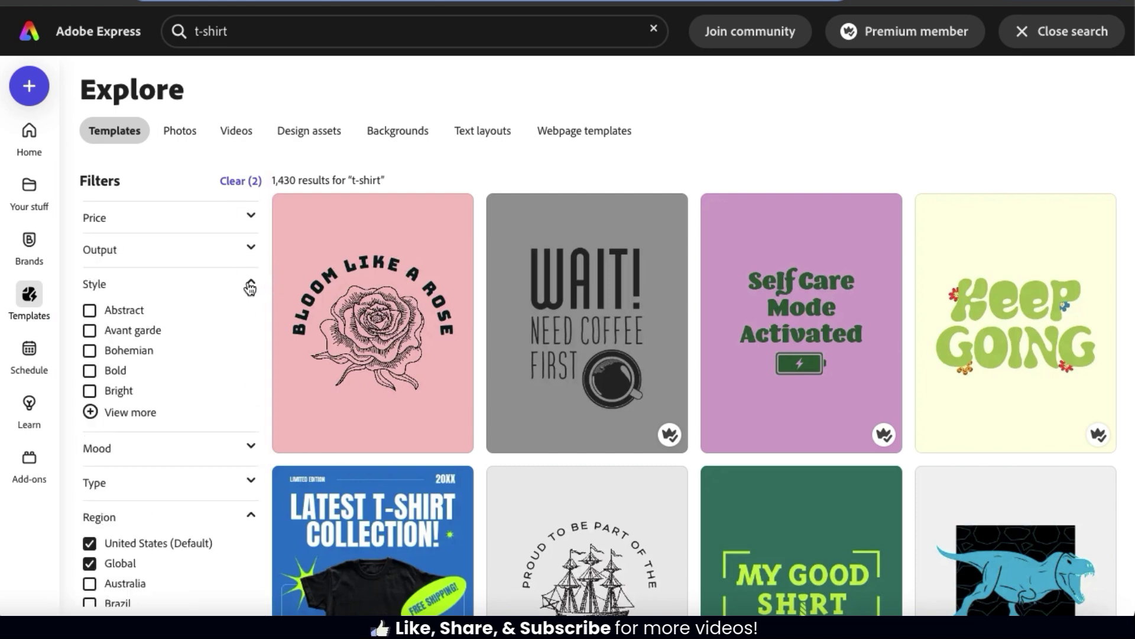
click(149, 413)
click(144, 513)
scroll(154, 508, down, 1)
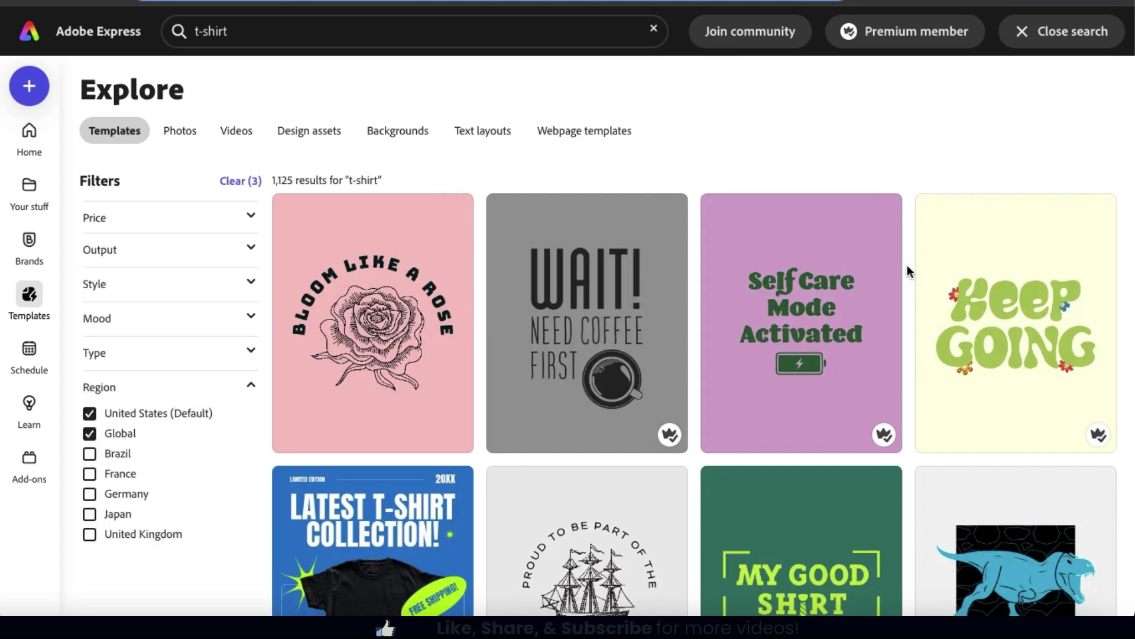
- Find the black and yellow "Time to Shine" T-shirt template, open it for customization, and hide the layer stack
scroll(907, 265, down, 5)
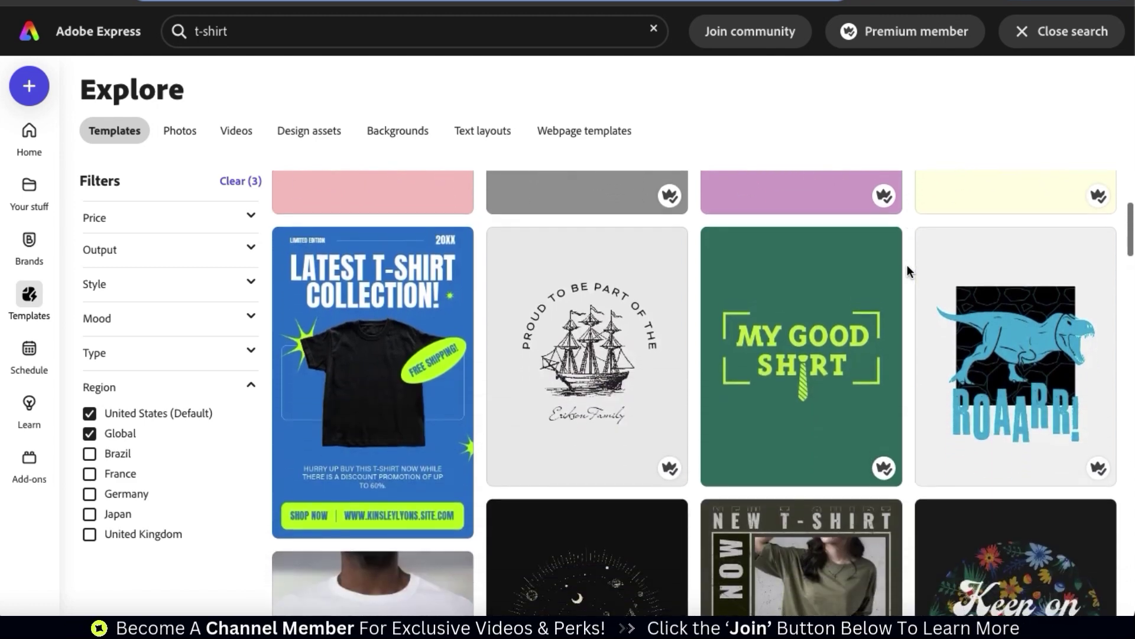
scroll(907, 264, down, 7)
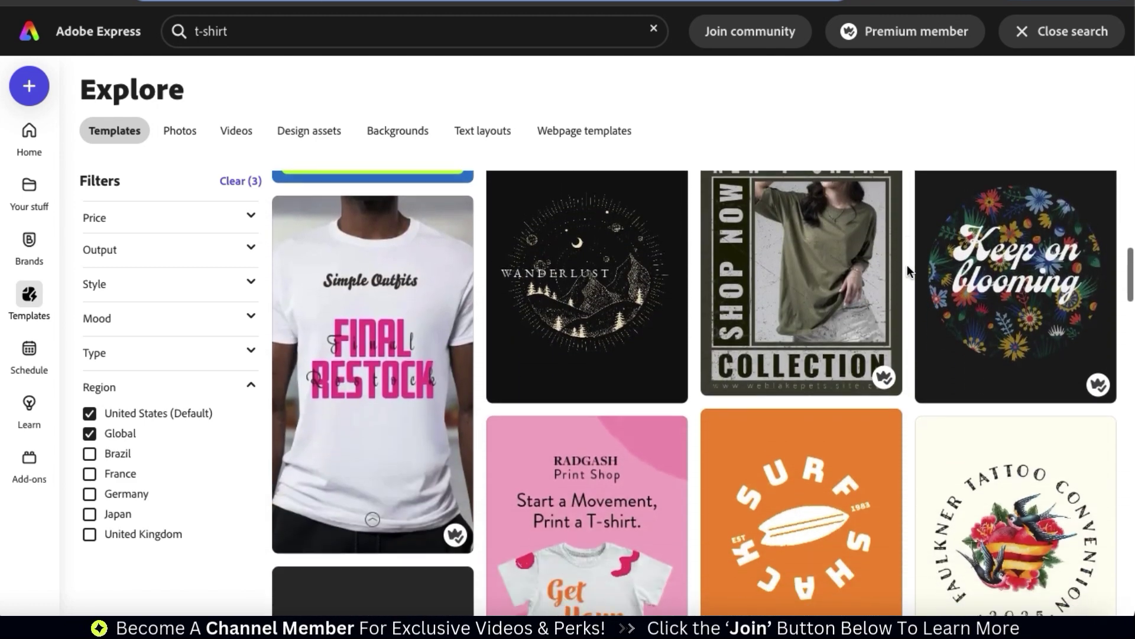
scroll(907, 265, down, 13)
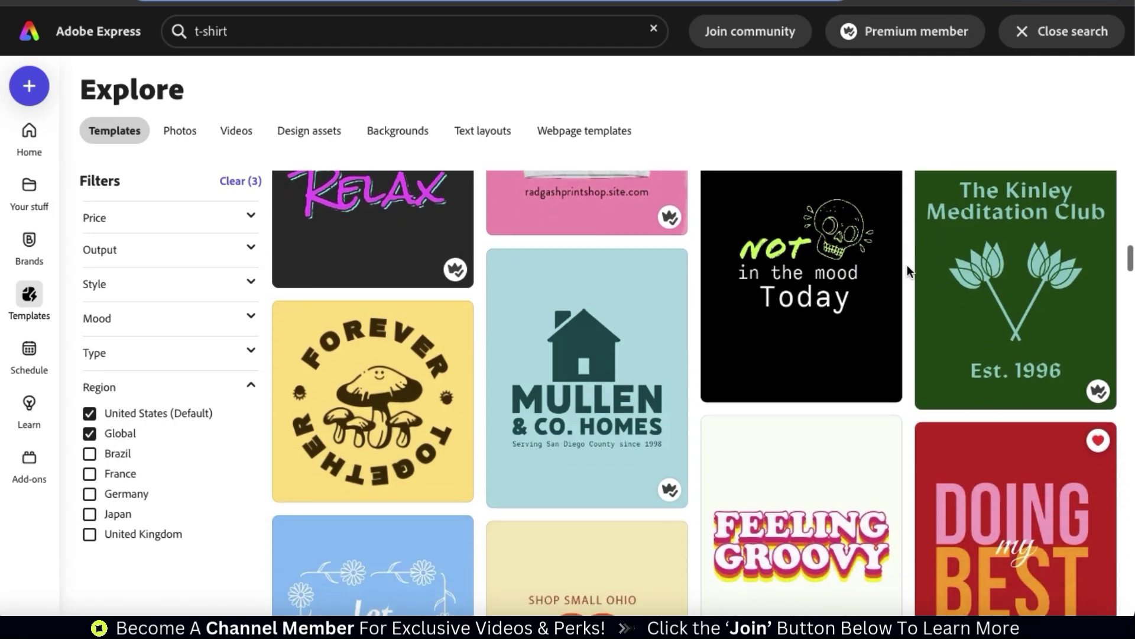
scroll(907, 265, down, 14)
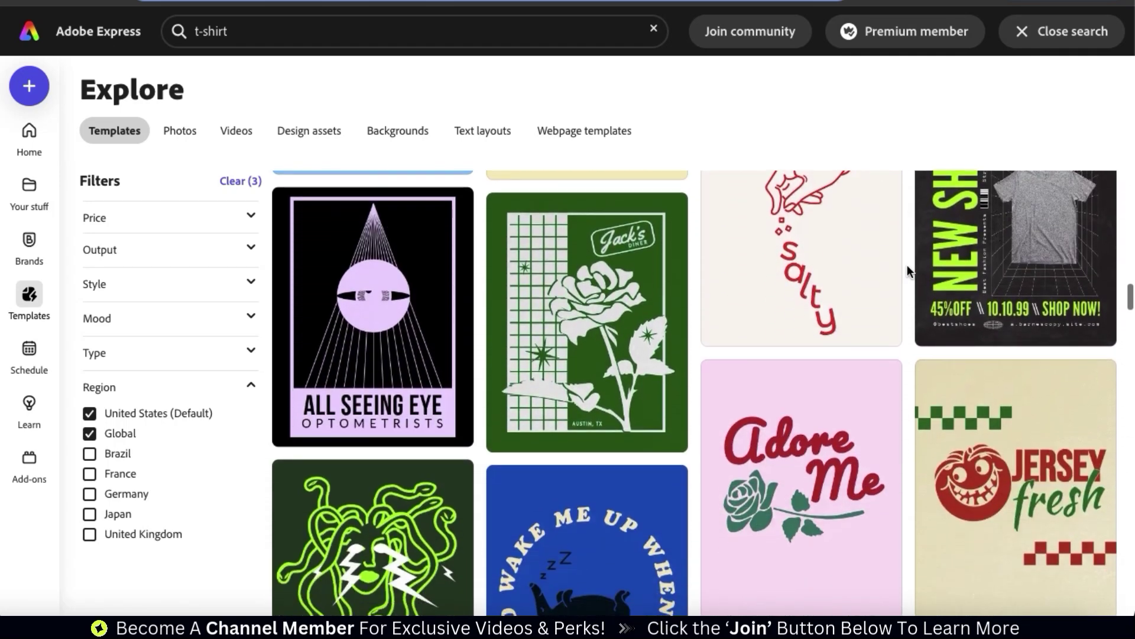
scroll(907, 265, down, 13)
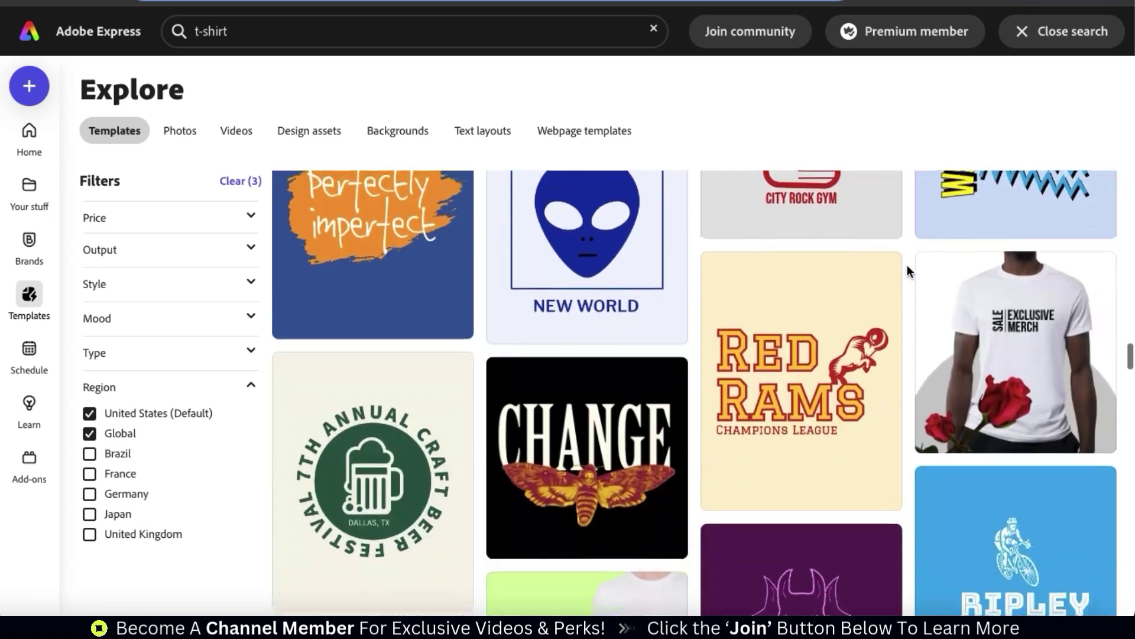
scroll(907, 265, down, 13)
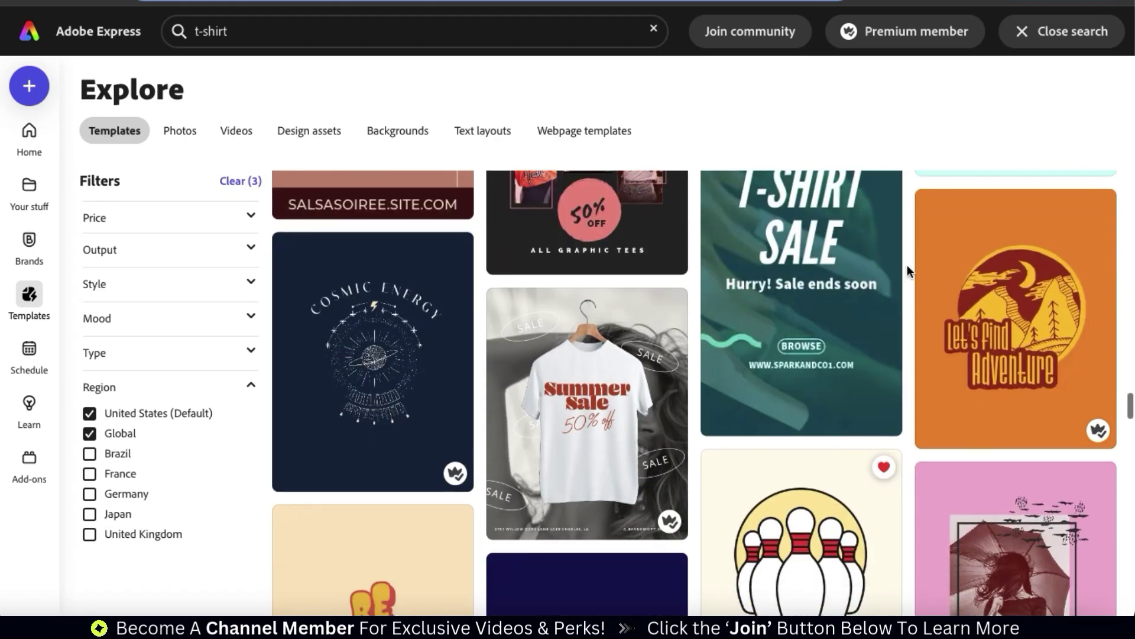
scroll(907, 264, down, 15)
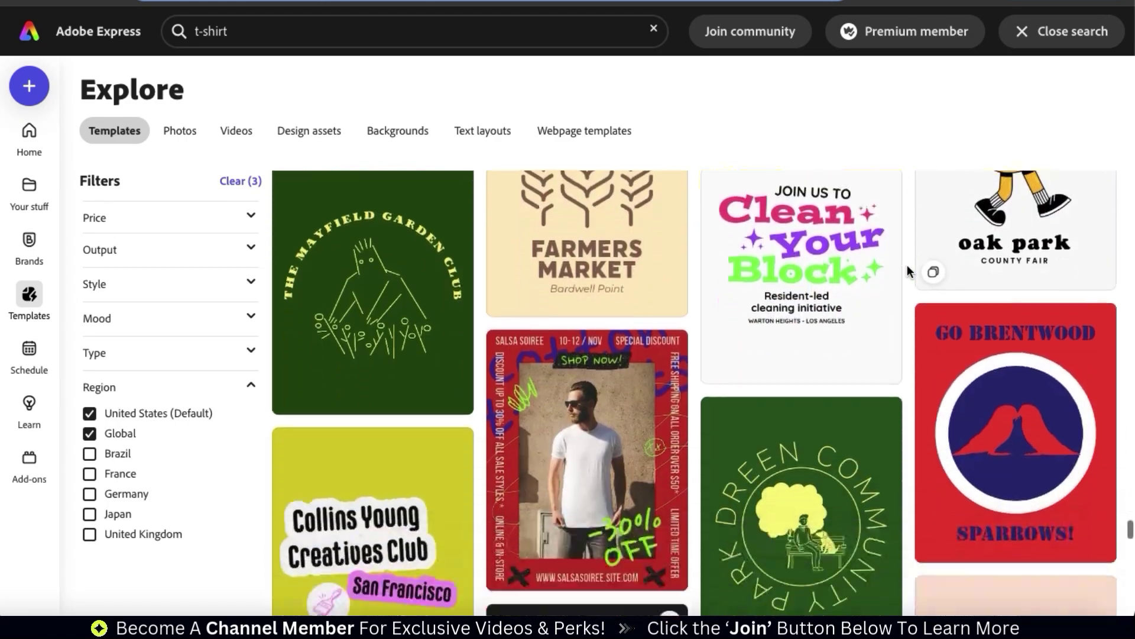
scroll(907, 265, down, 3)
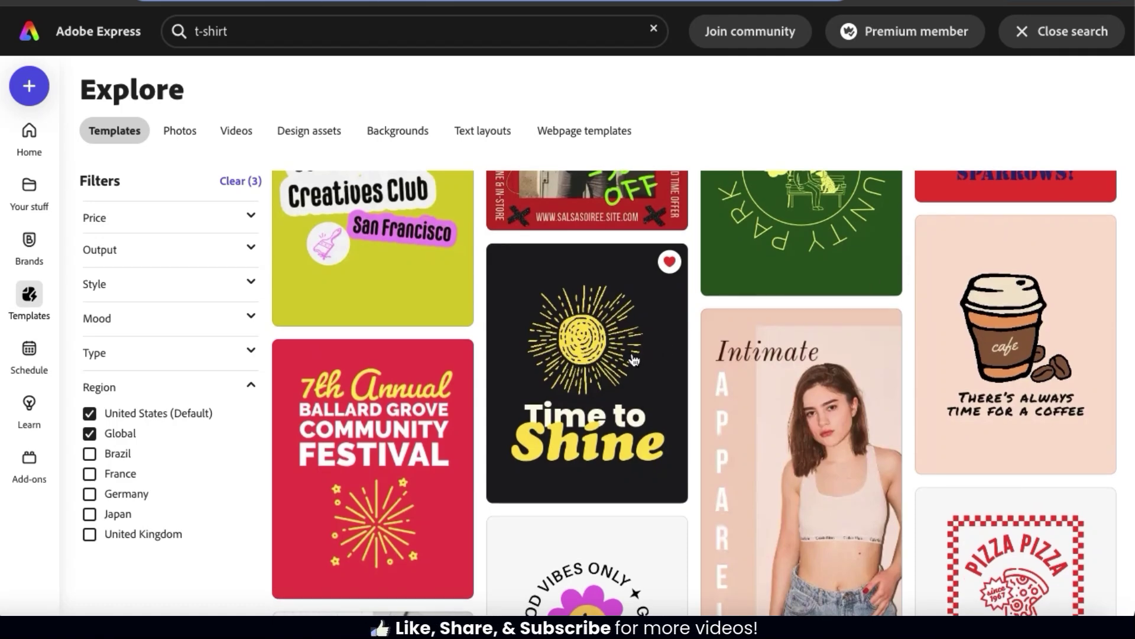
click(602, 384)
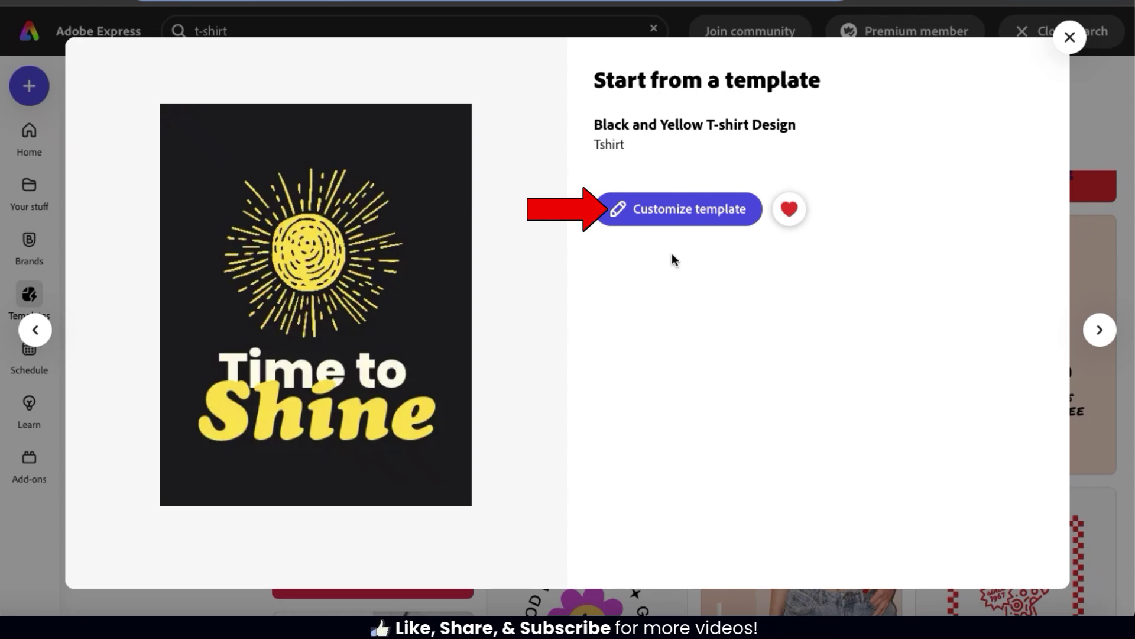
click(683, 218)
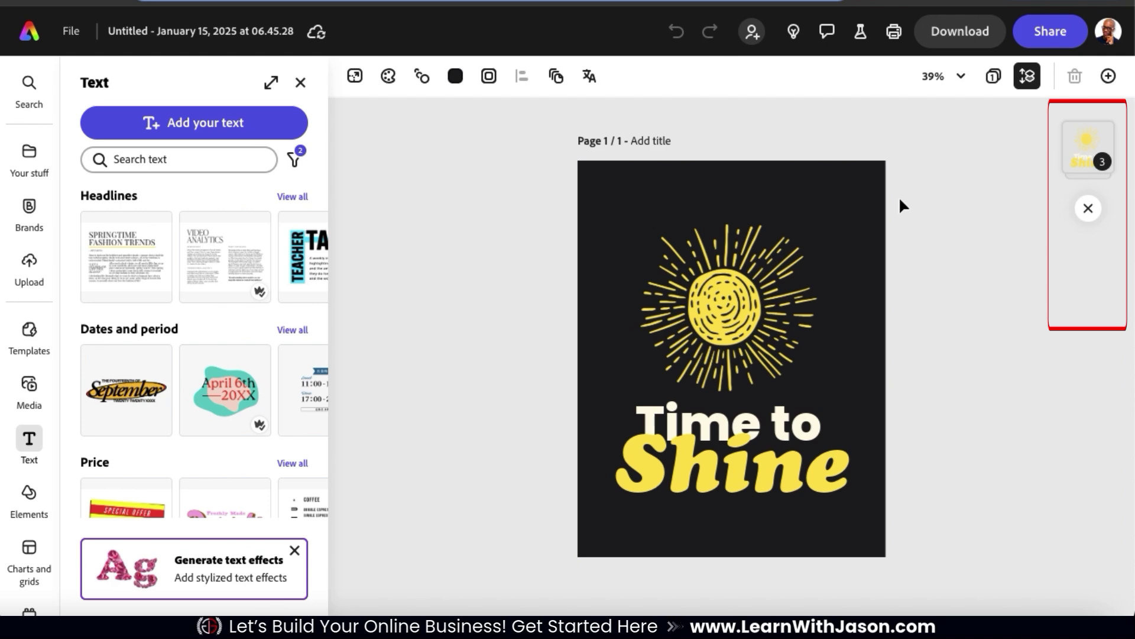
click(1088, 207)
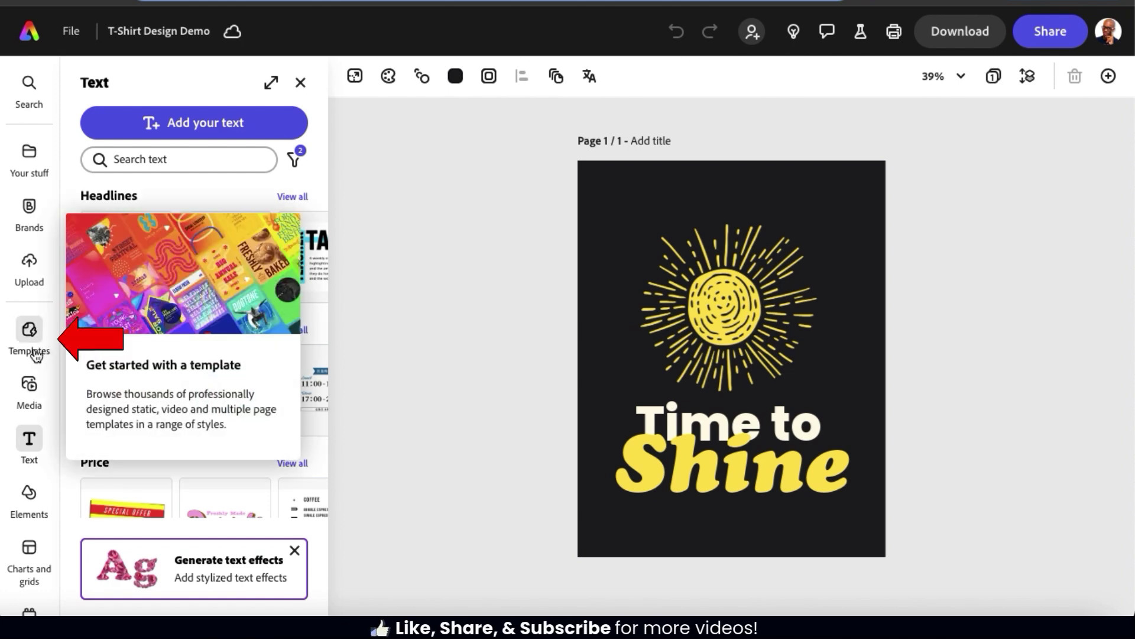
- Search the editor's template library for "t-shirt", browse the results, and close the library
click(36, 348)
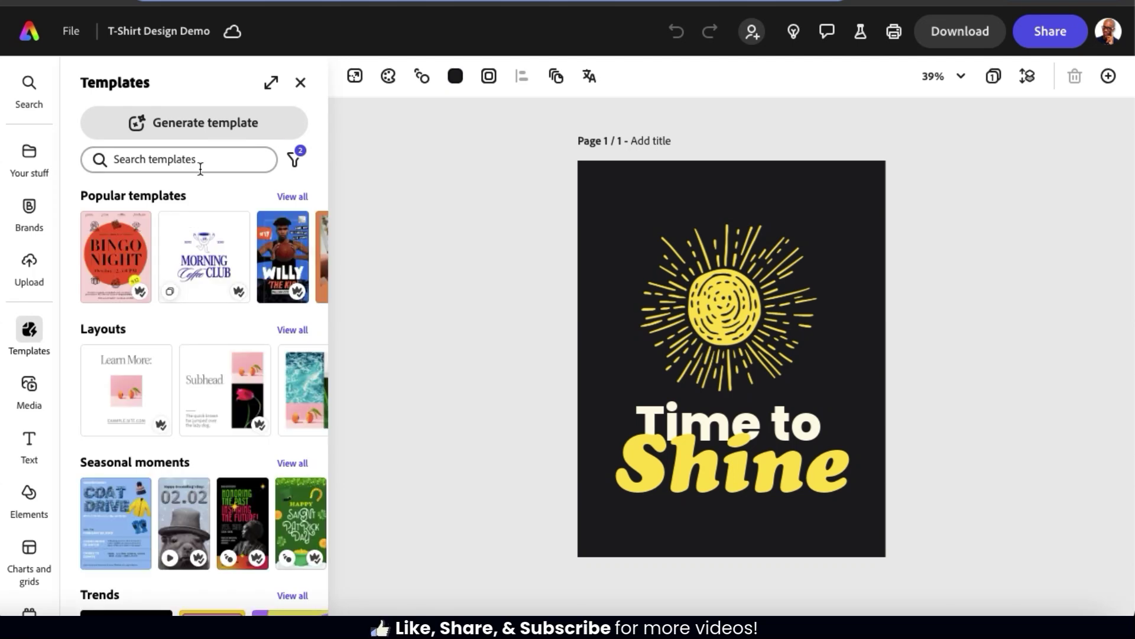
click(200, 168)
text(t-shir)
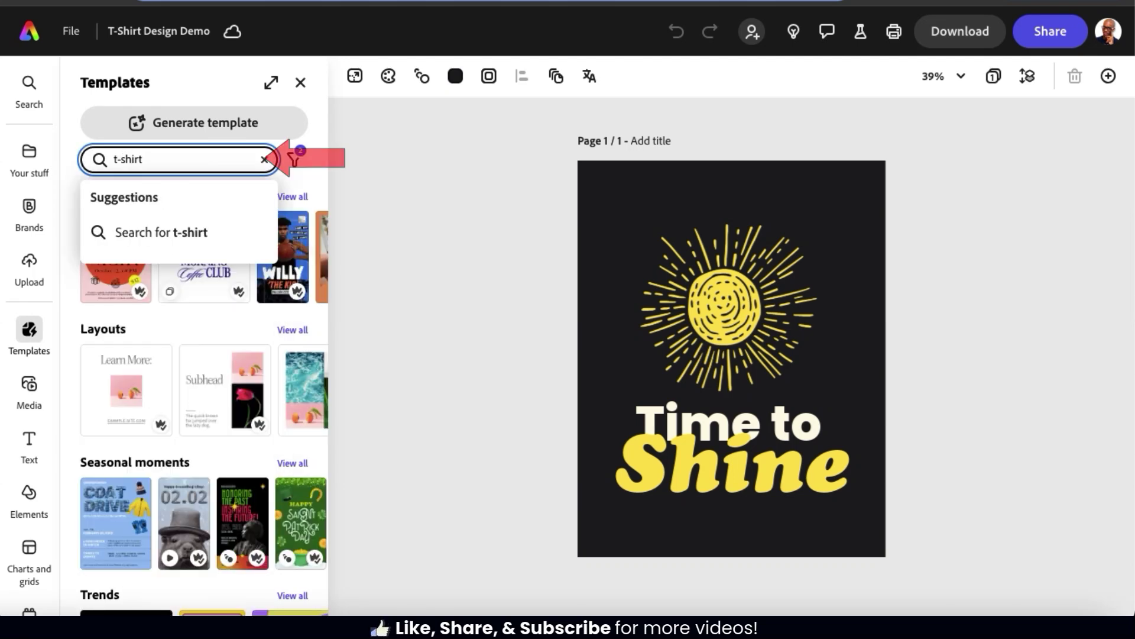
text(t)
key(Return)
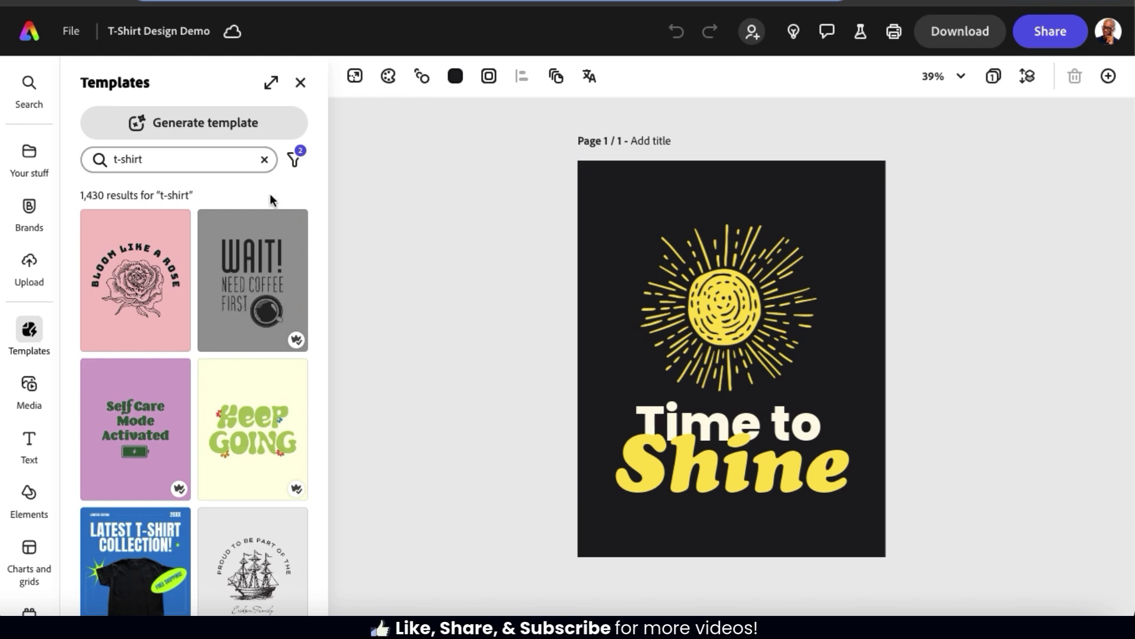
scroll(313, 269, down, 10)
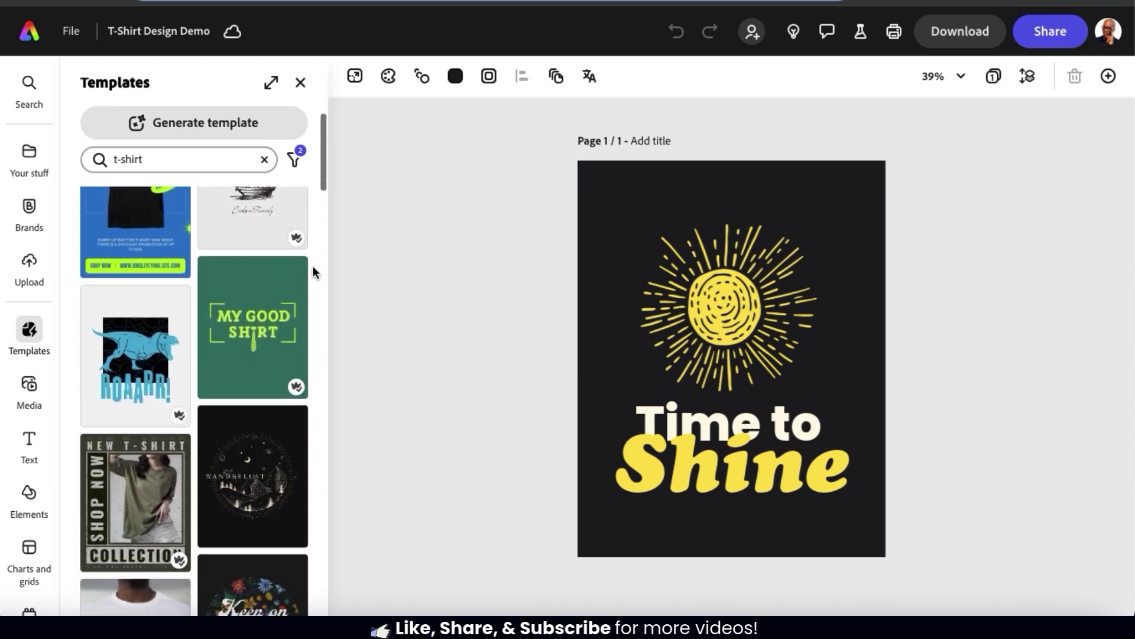
scroll(312, 271, down, 10)
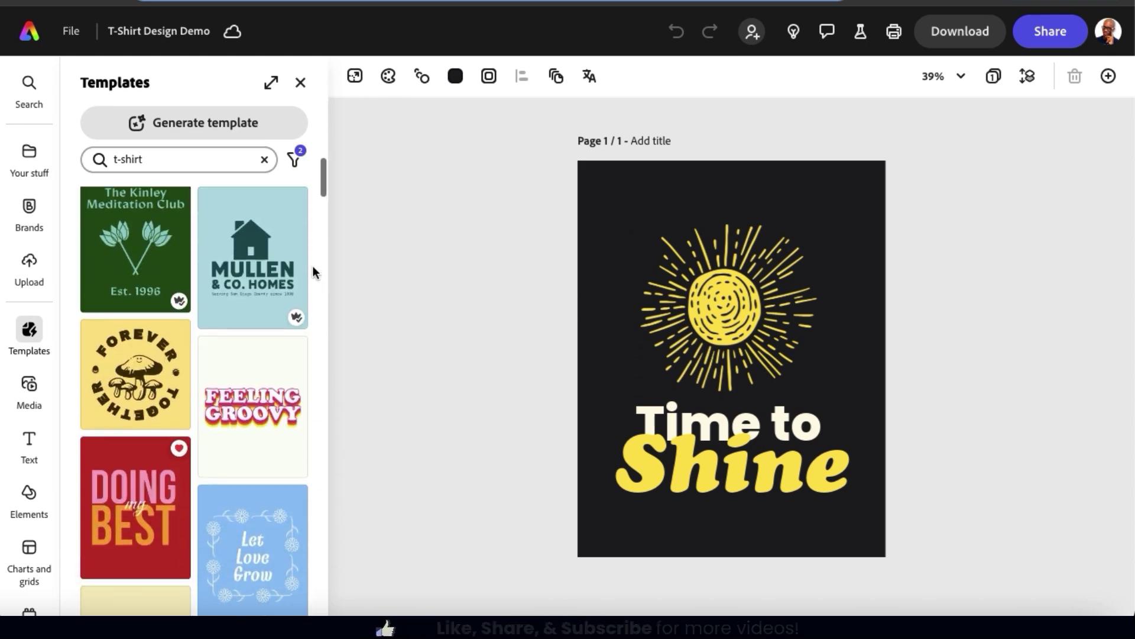
scroll(313, 267, down, 2)
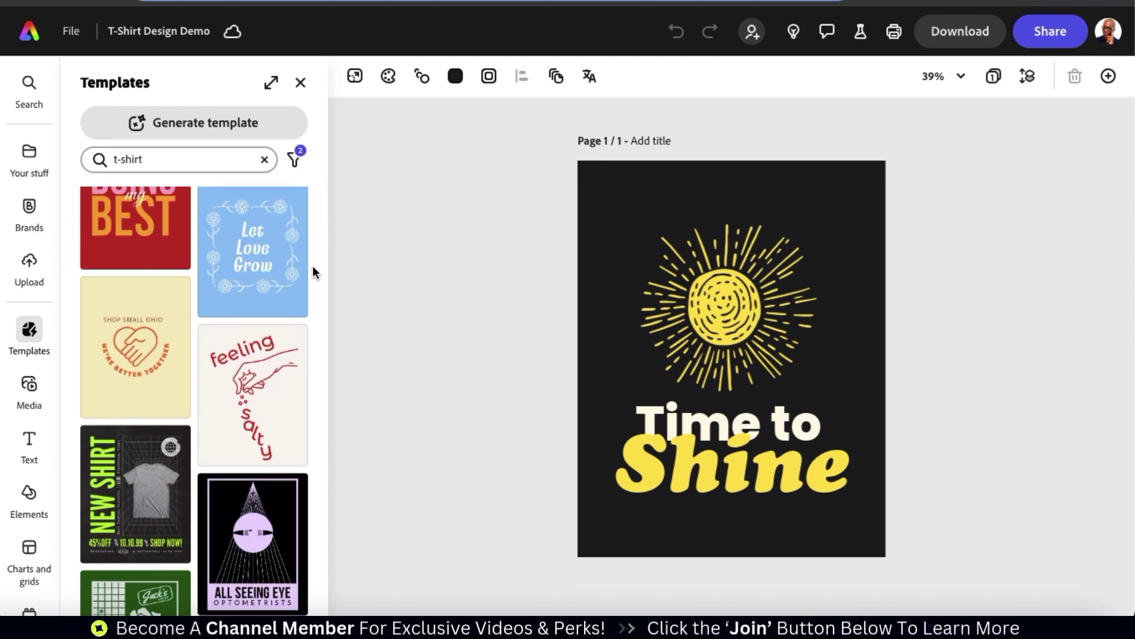
scroll(312, 271, up, 20)
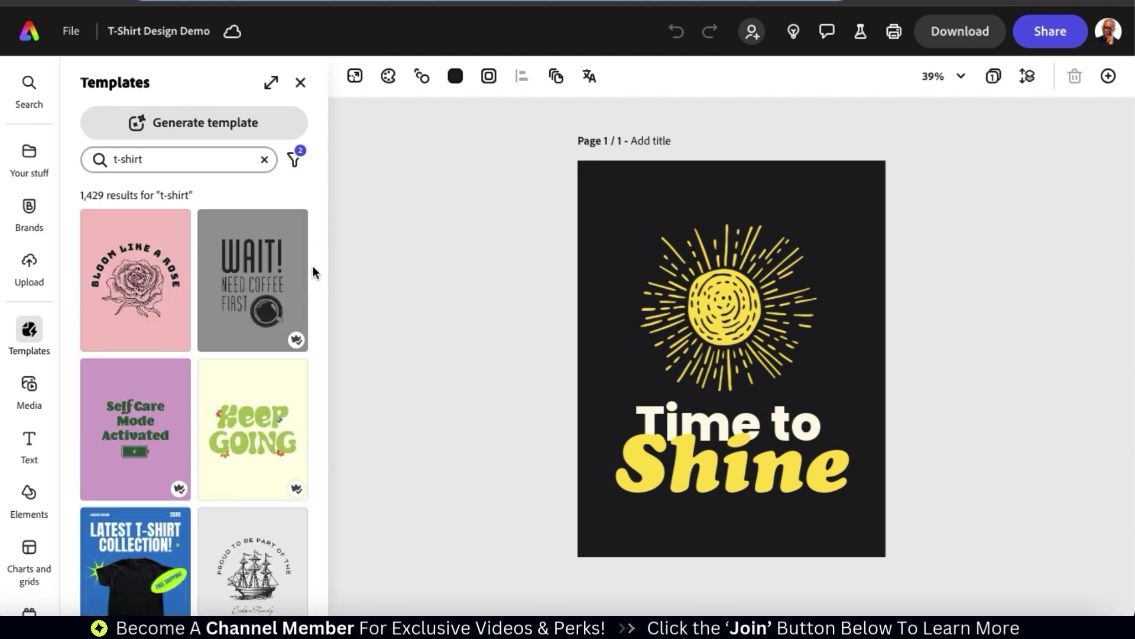
click(301, 84)
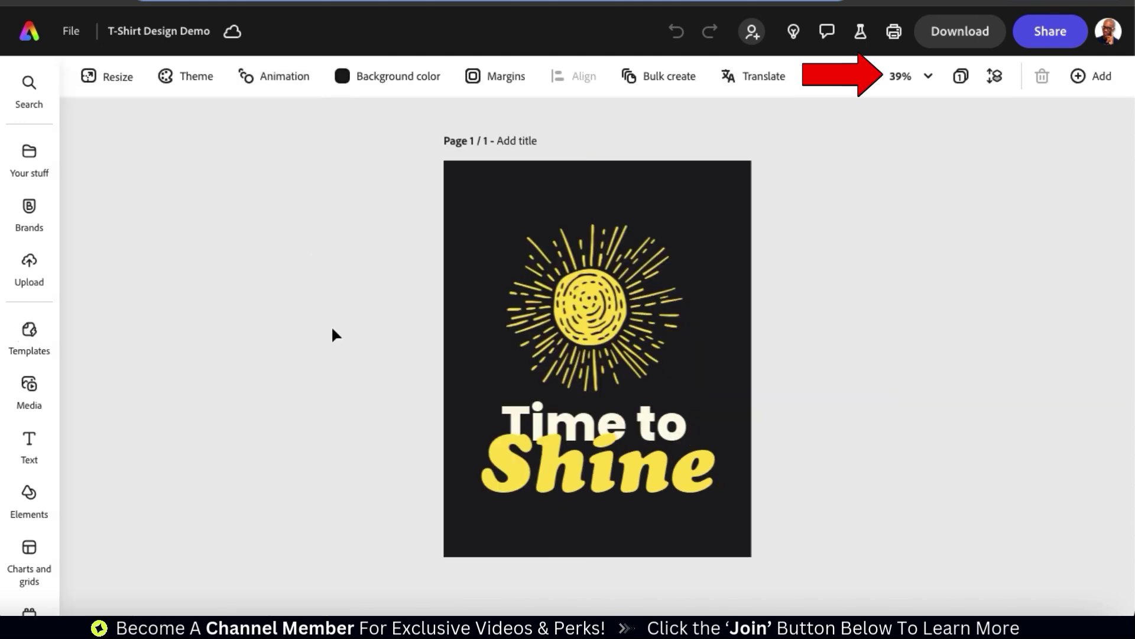
- Set the canvas zoom level to 75%
click(928, 76)
click(841, 122)
click(929, 76)
click(873, 119)
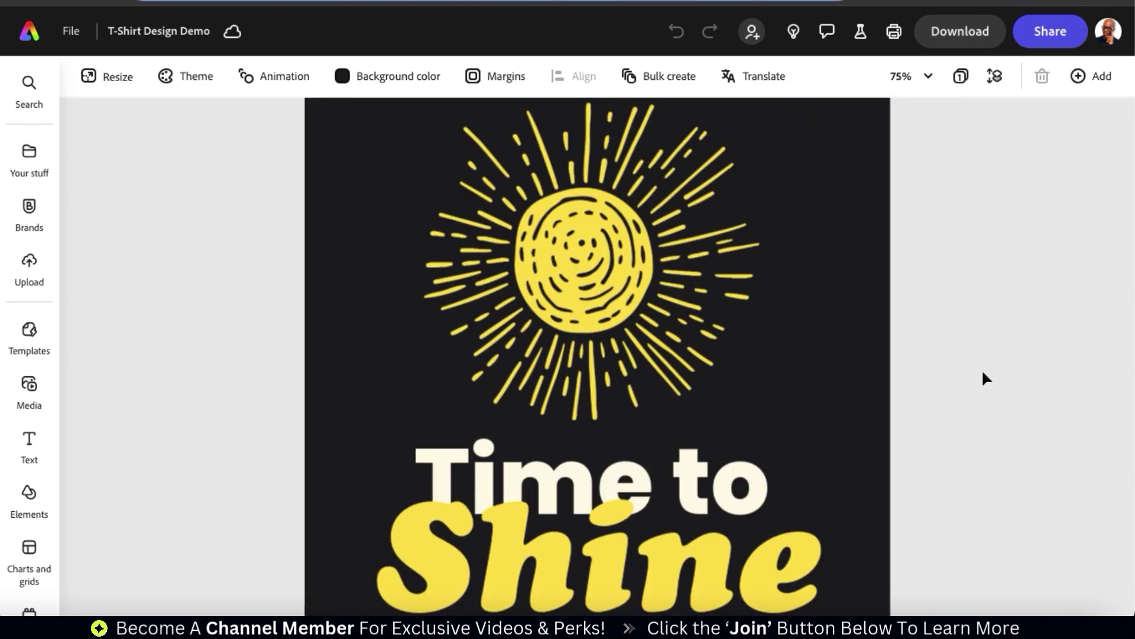
scroll(982, 374, down, 1)
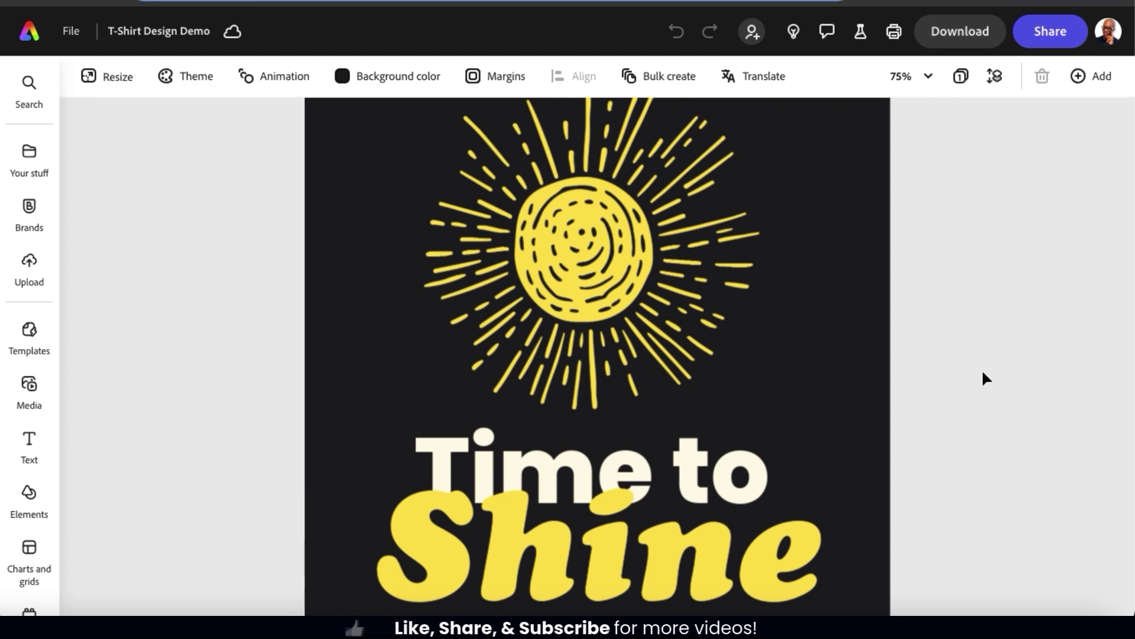
scroll(982, 373, down, 3)
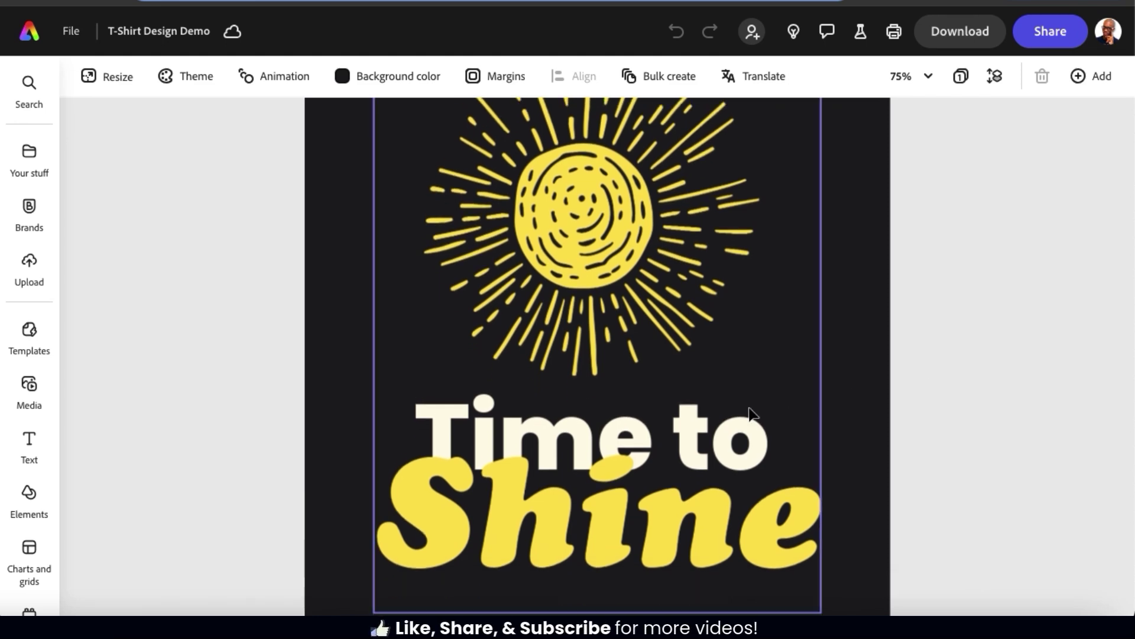
- Move the grouped sun and text artwork slightly upward, ungroup it, and clear the selection
click(720, 420)
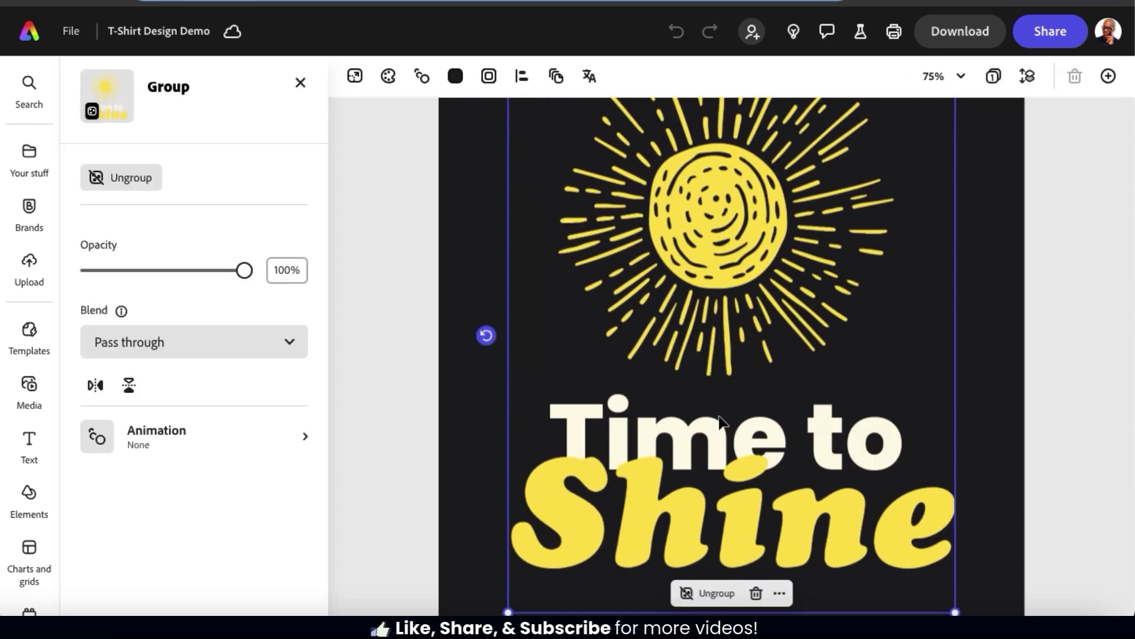
mouse_move(686, 363)
mouse_down()
mouse_move(558, 324)
mouse_move(786, 363)
mouse_move(674, 314)
mouse_move(655, 356)
mouse_move(712, 349)
mouse_move(677, 363)
mouse_move(698, 378)
mouse_move(684, 331)
mouse_move(684, 342)
mouse_up()
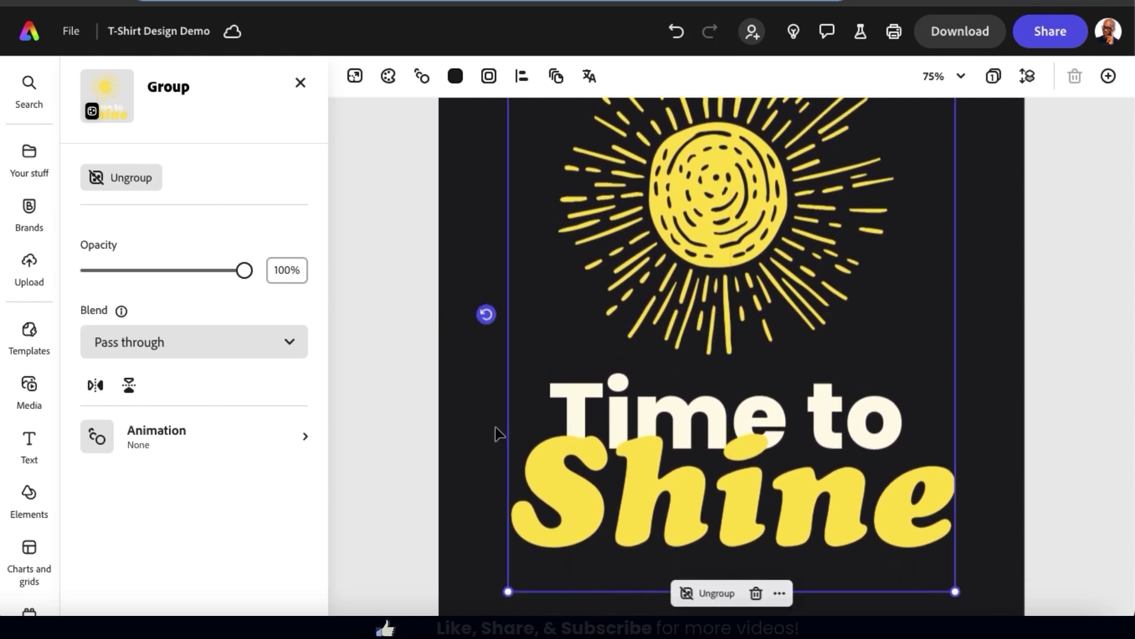
click(119, 188)
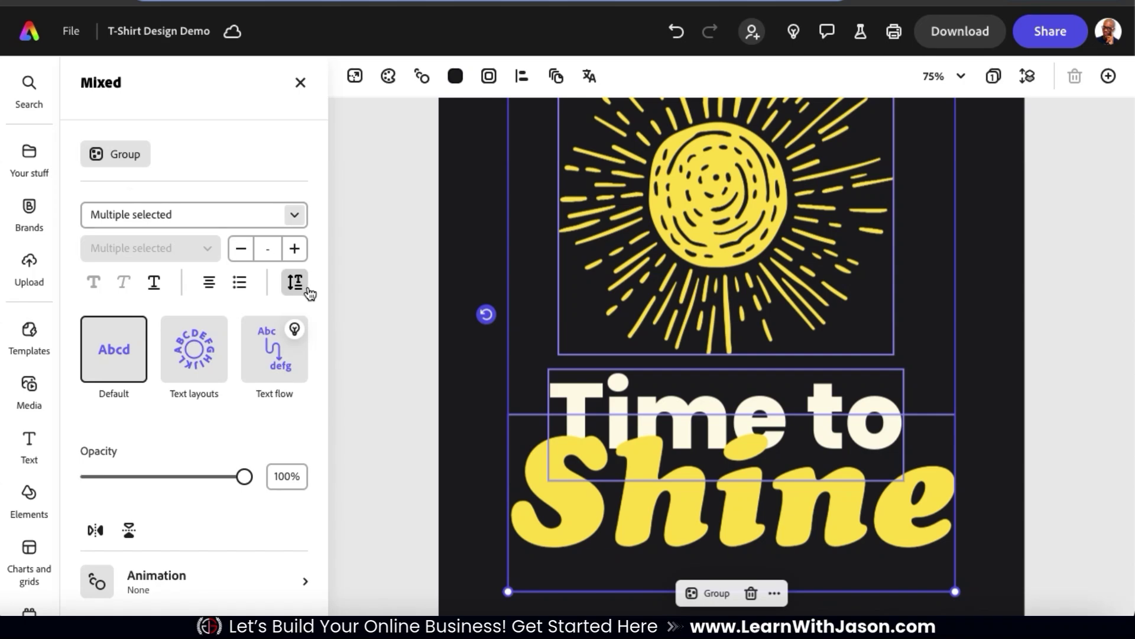
click(470, 390)
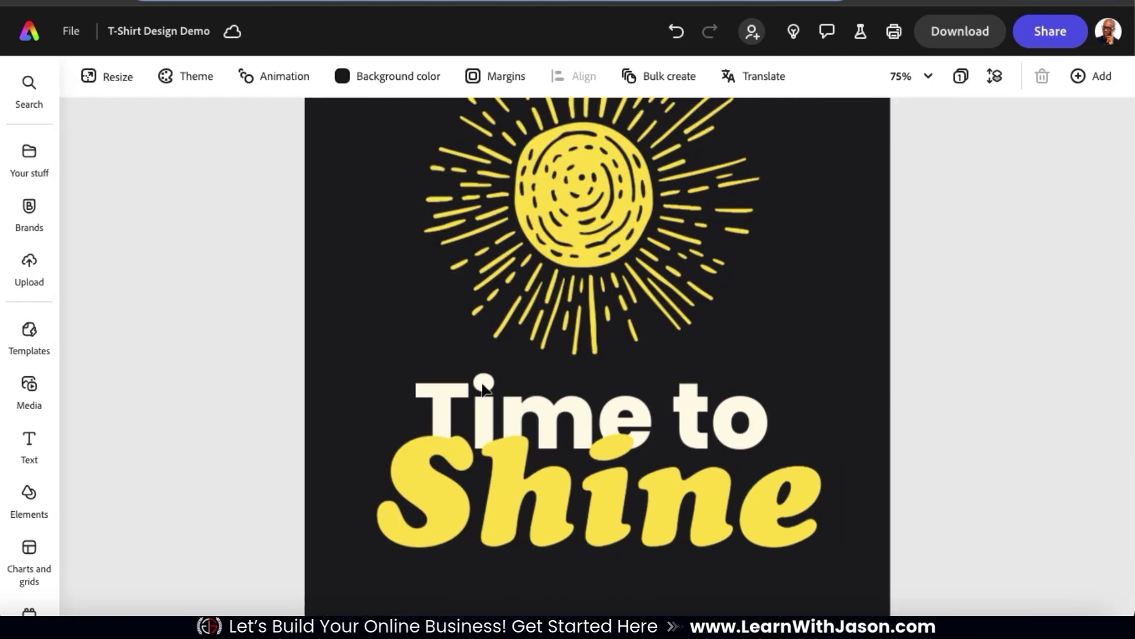
- Replace the "Time to" text with "Content is", shrunk to size 51 above the beginning of "Shine"
click(603, 464)
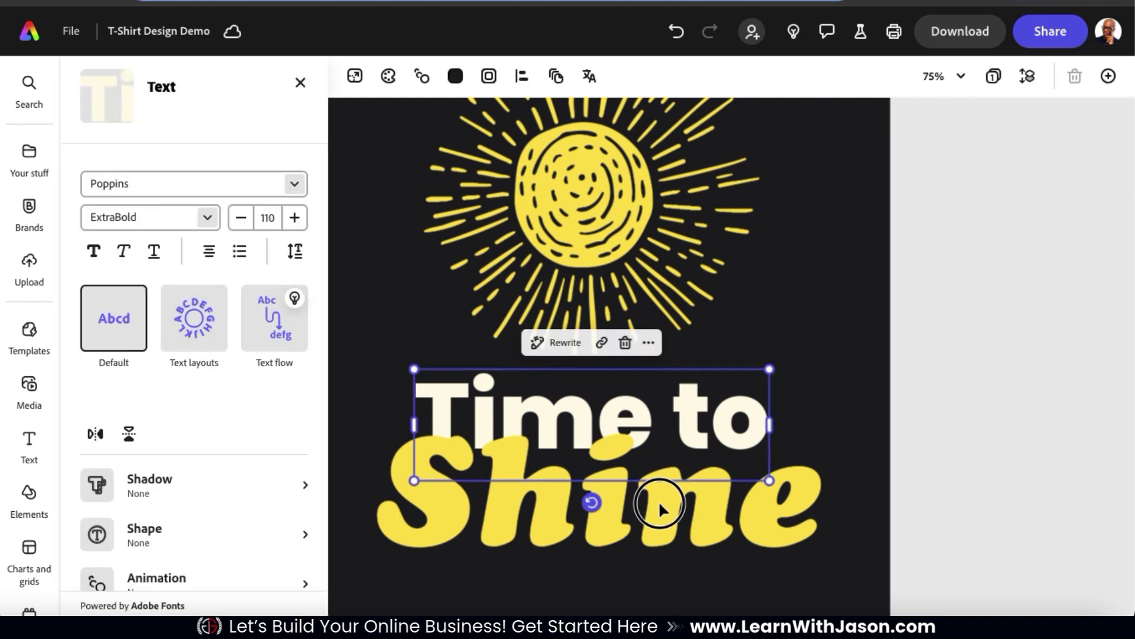
click(658, 501)
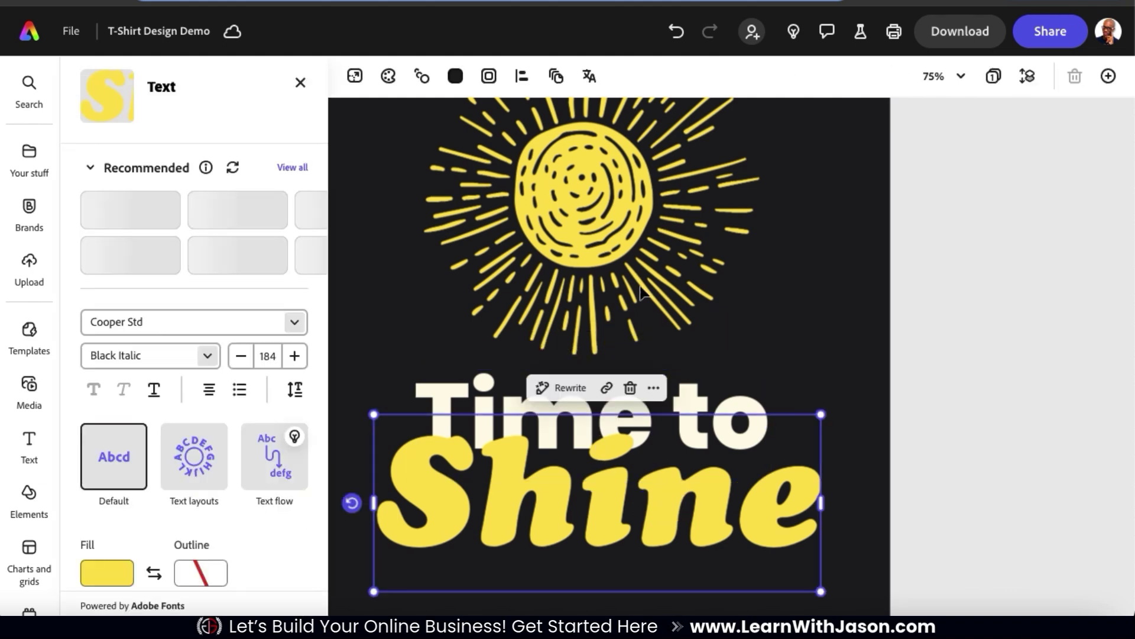
click(623, 252)
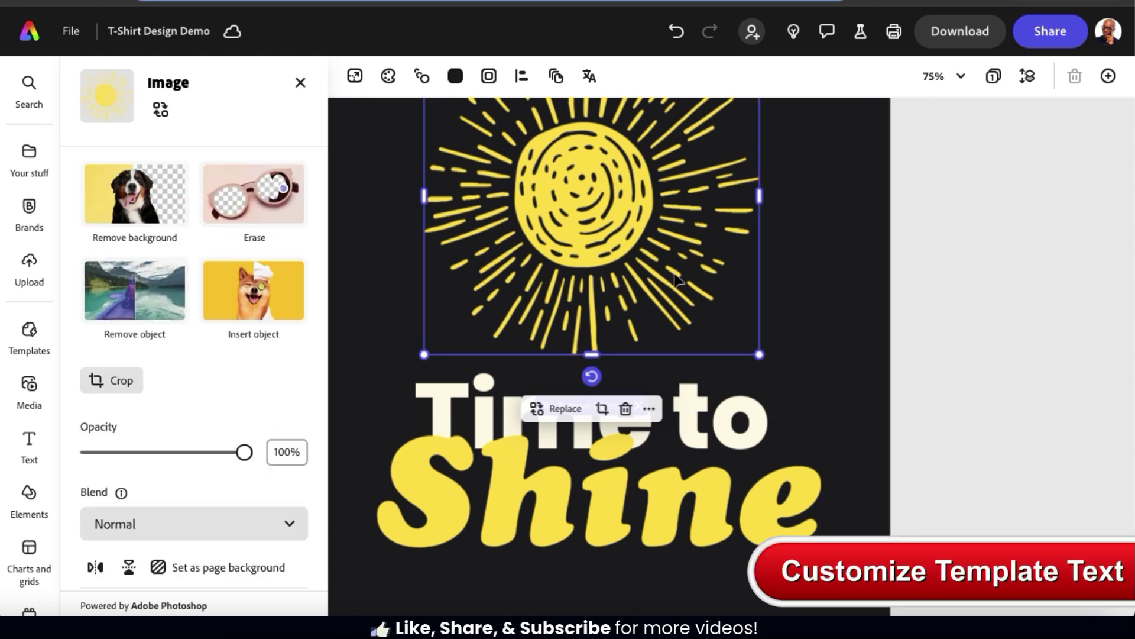
click(763, 417)
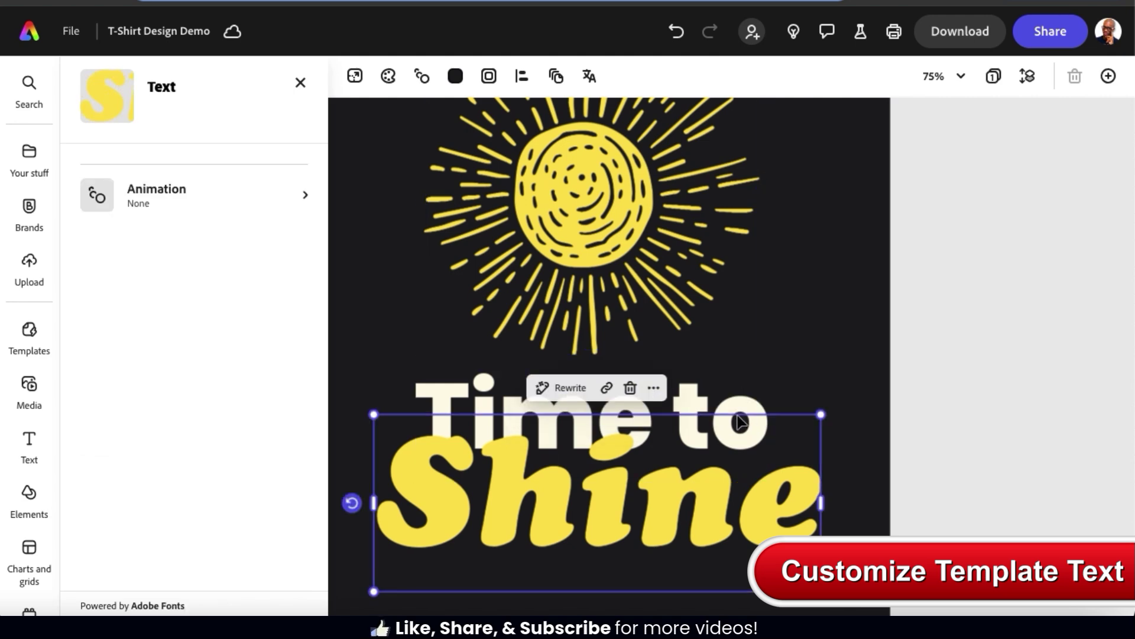
click(716, 399)
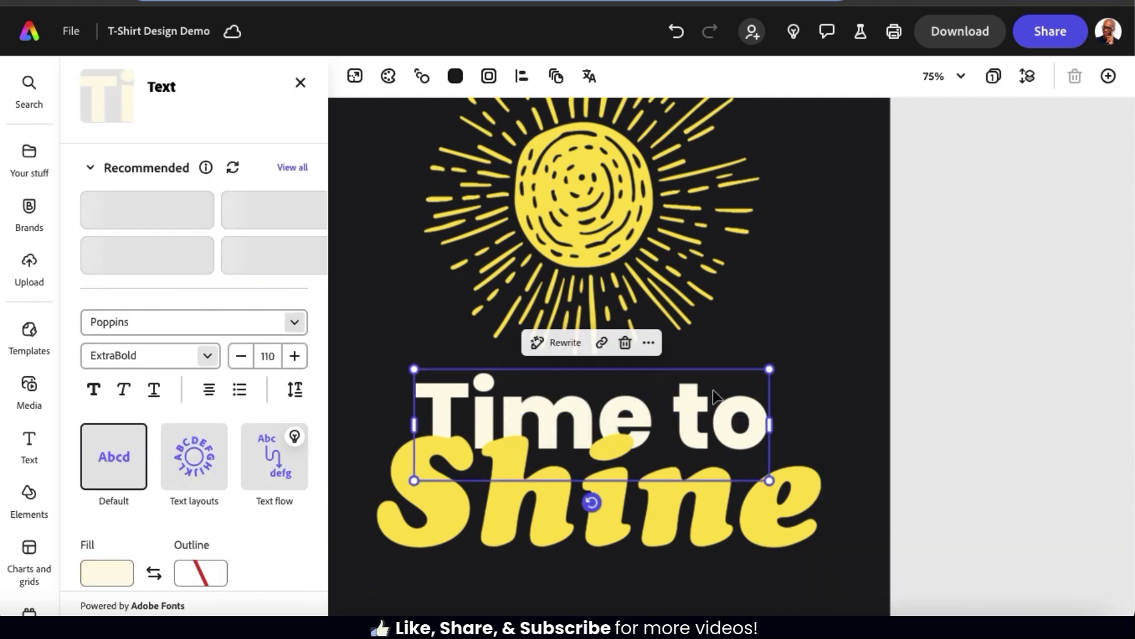
text(Content is)
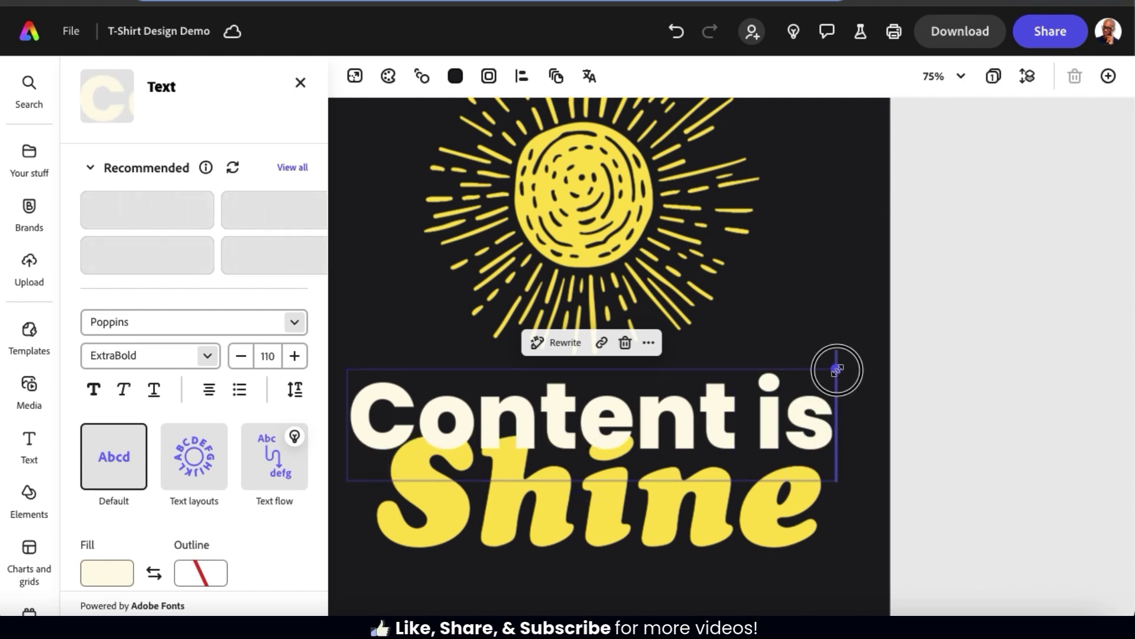
drag(836, 368, 574, 428)
drag(445, 502, 472, 472)
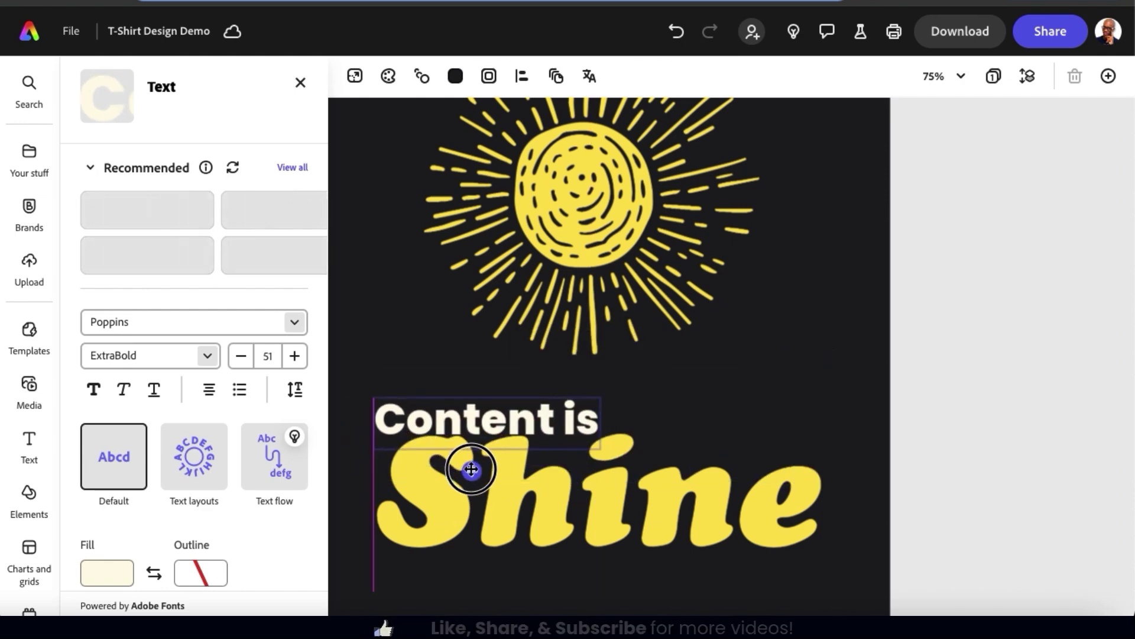
- Replace the word "Shine" with "KING" and clear the selection
double_click(604, 502)
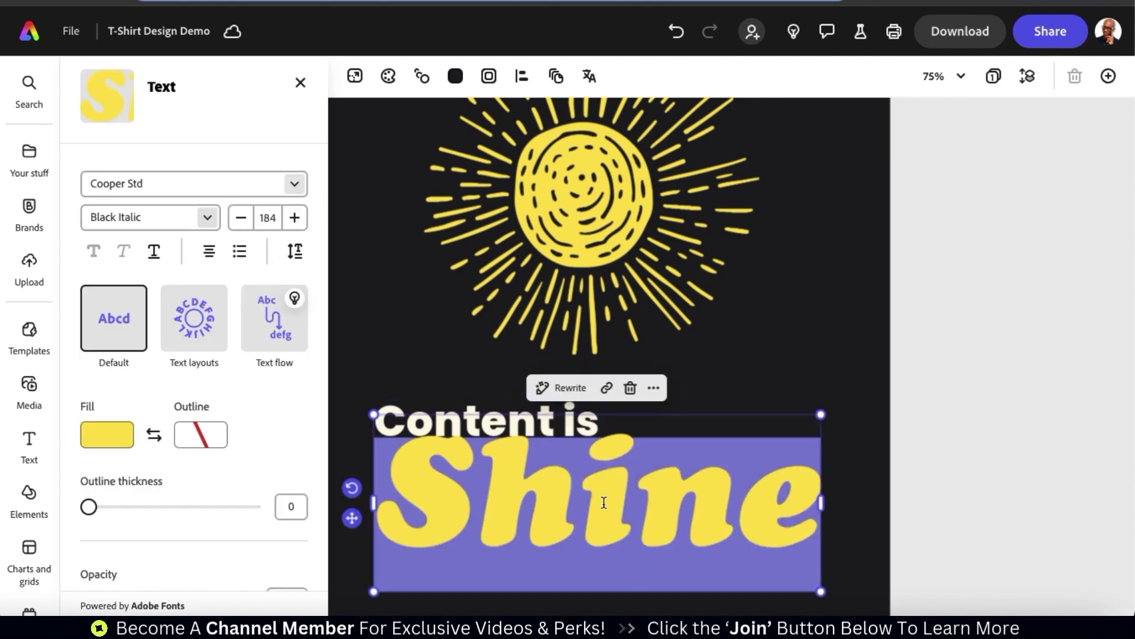
text(KING)
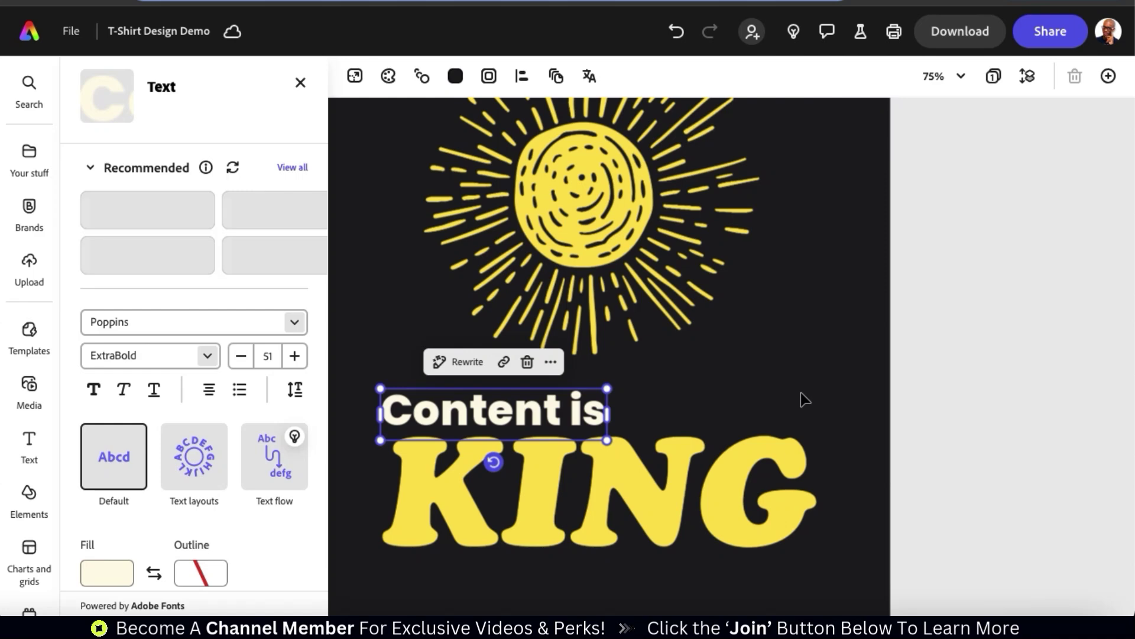
click(906, 389)
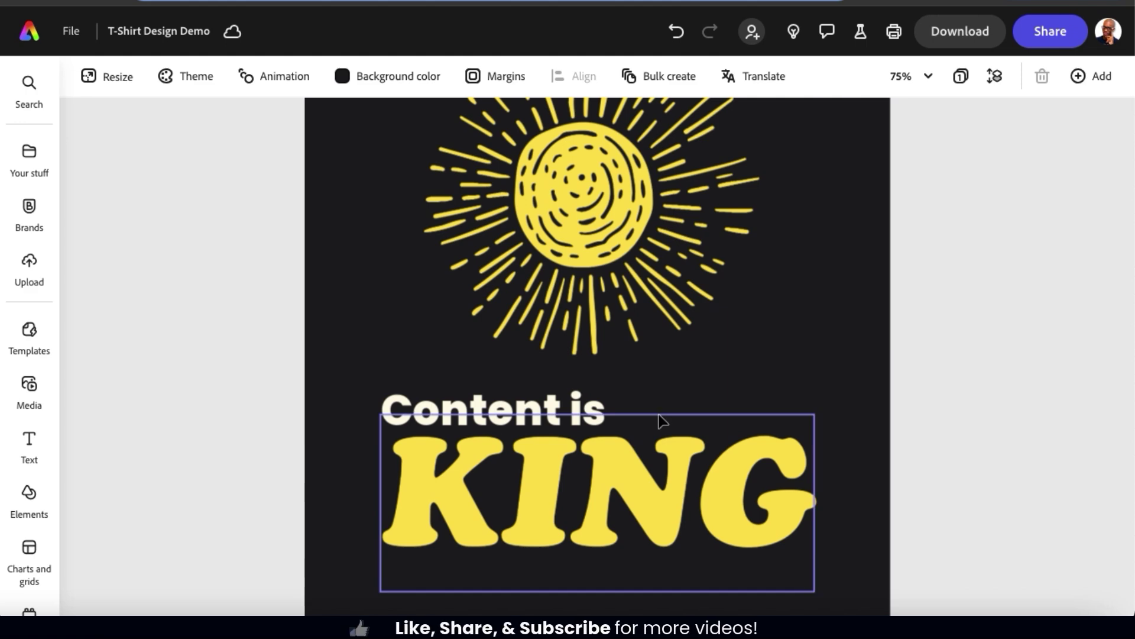
- Try recommended fonts on the "Content is" line, including Ronde-B, Acuta and Laca Text ExtraBold Italic
click(573, 404)
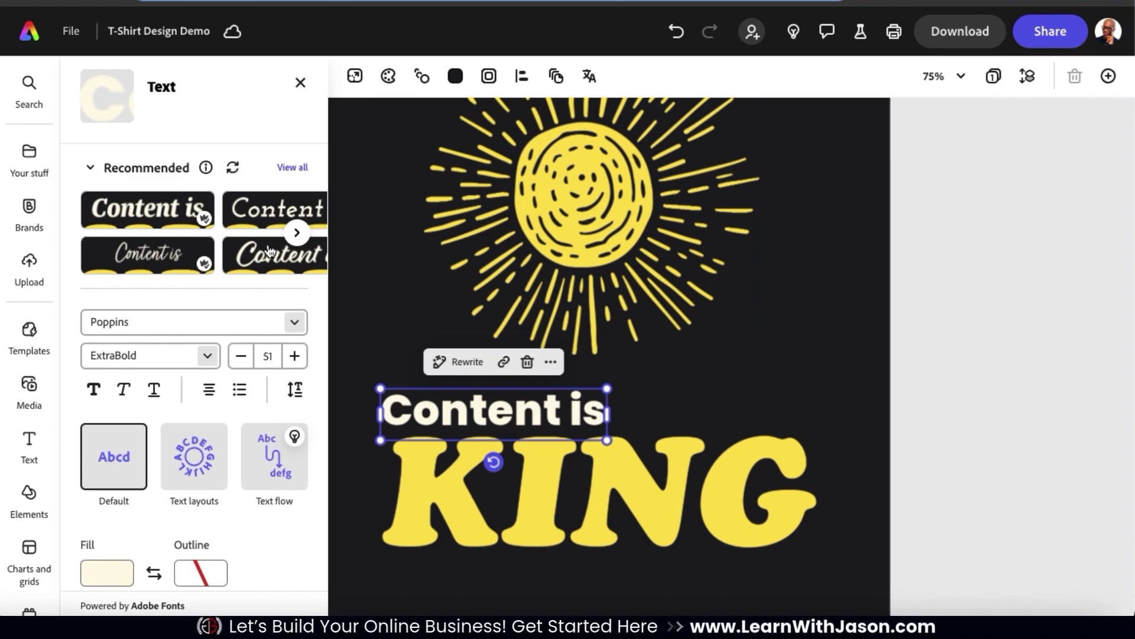
click(297, 234)
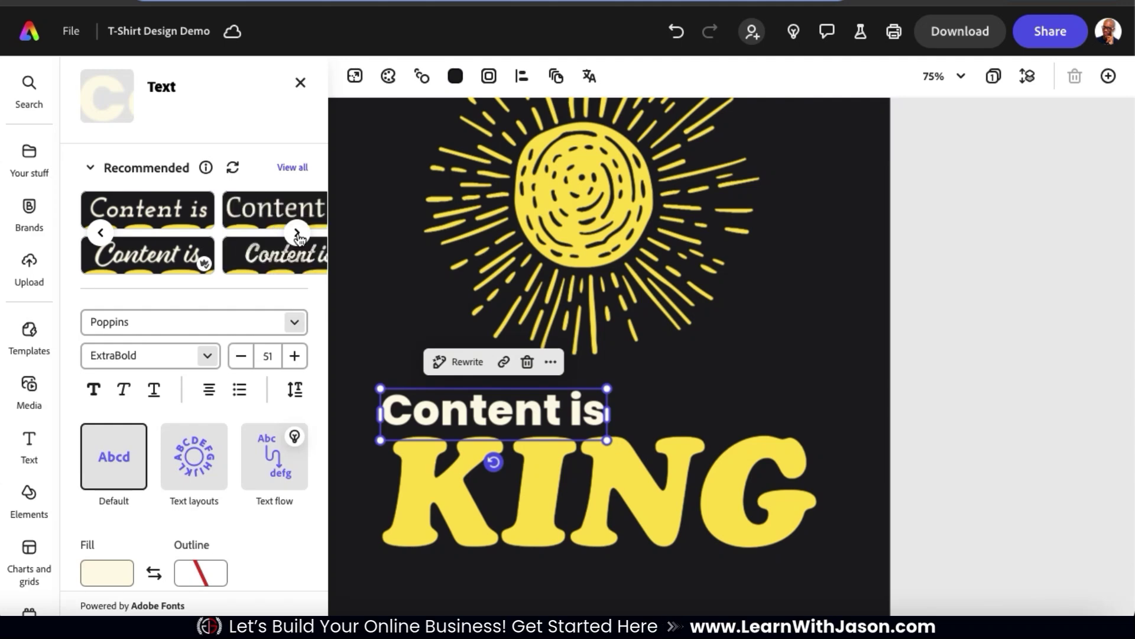
click(297, 234)
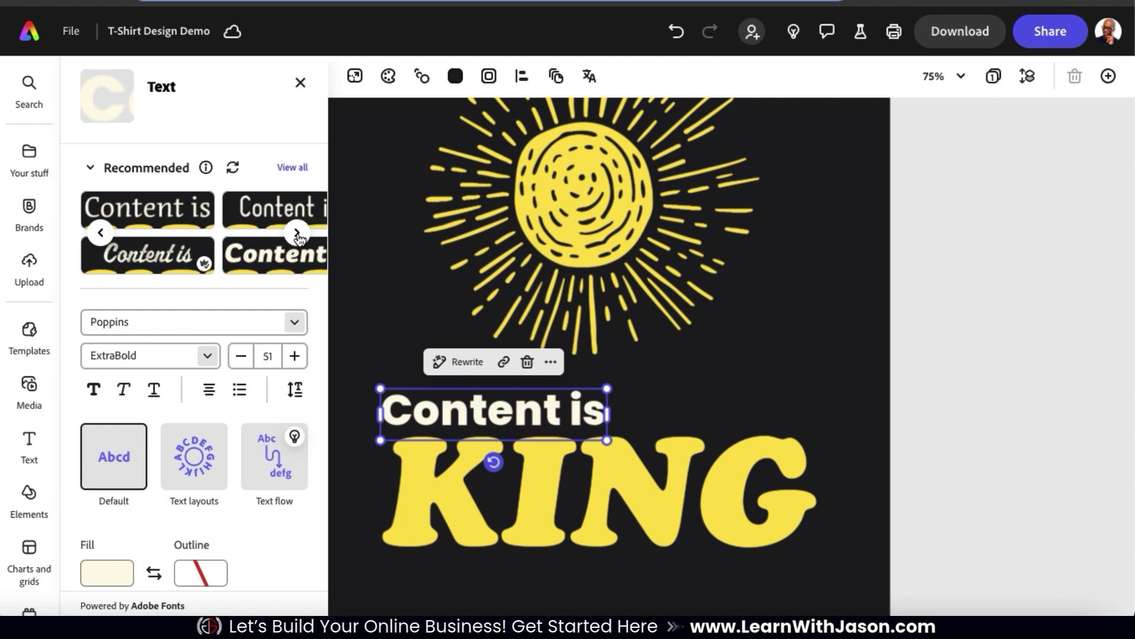
click(245, 212)
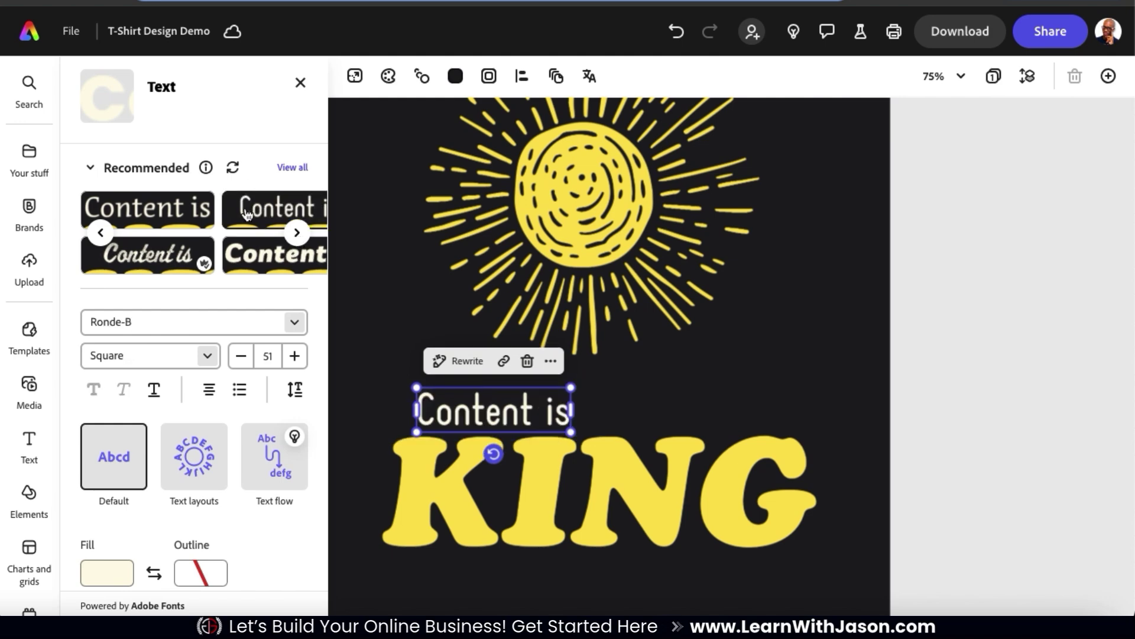
click(180, 213)
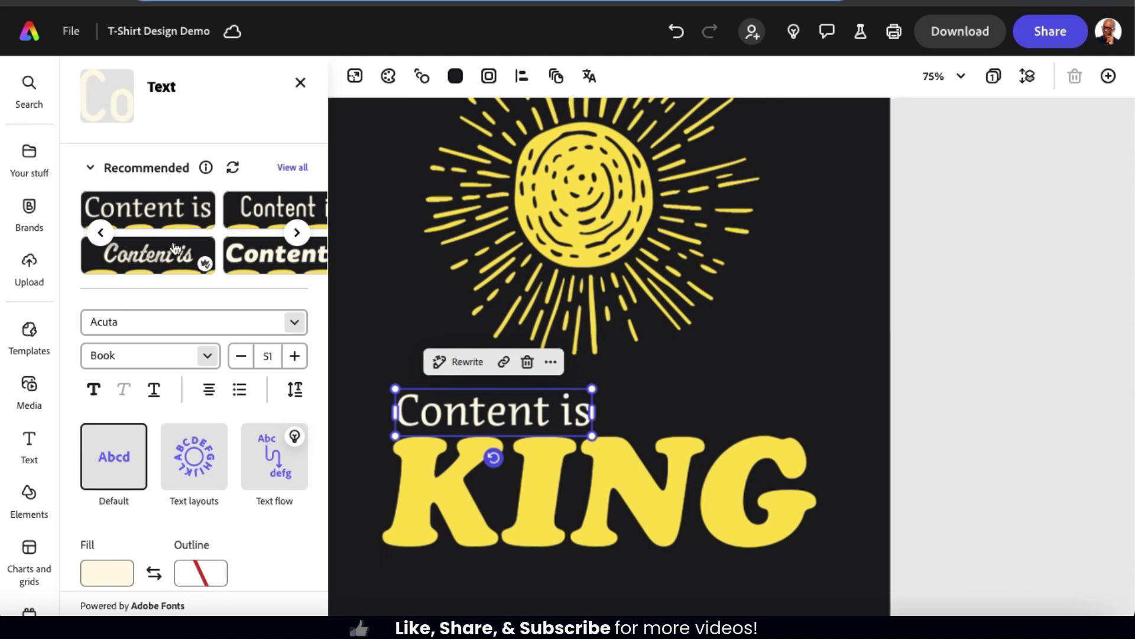
click(172, 260)
click(258, 260)
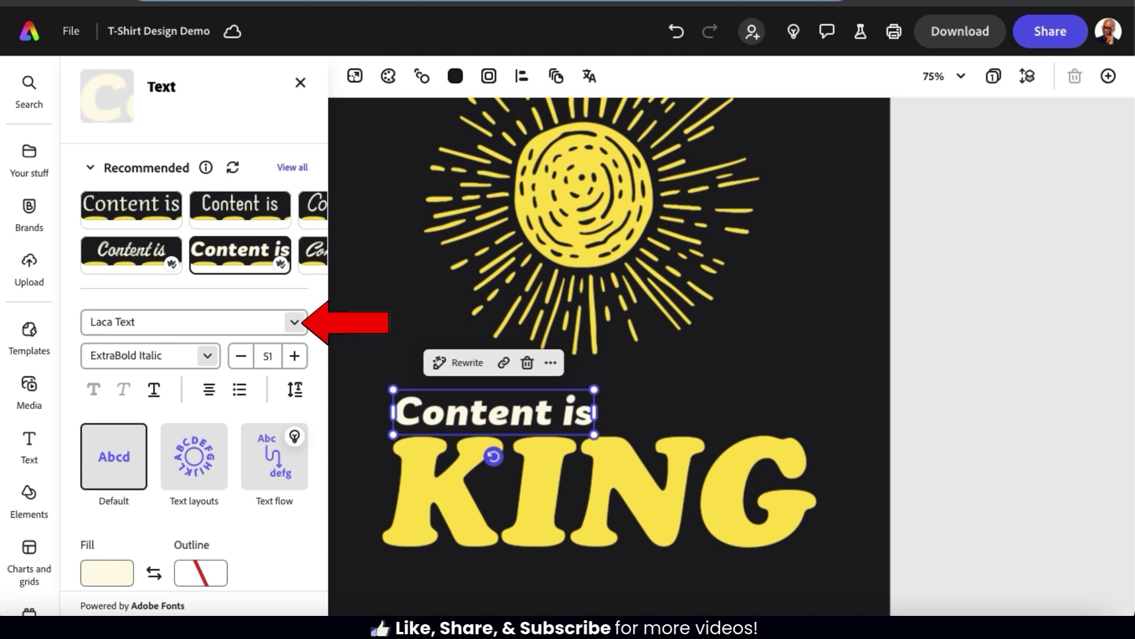
- Browse the additional font collection and apply Guyot Text Regular to the "Content is" line
click(295, 322)
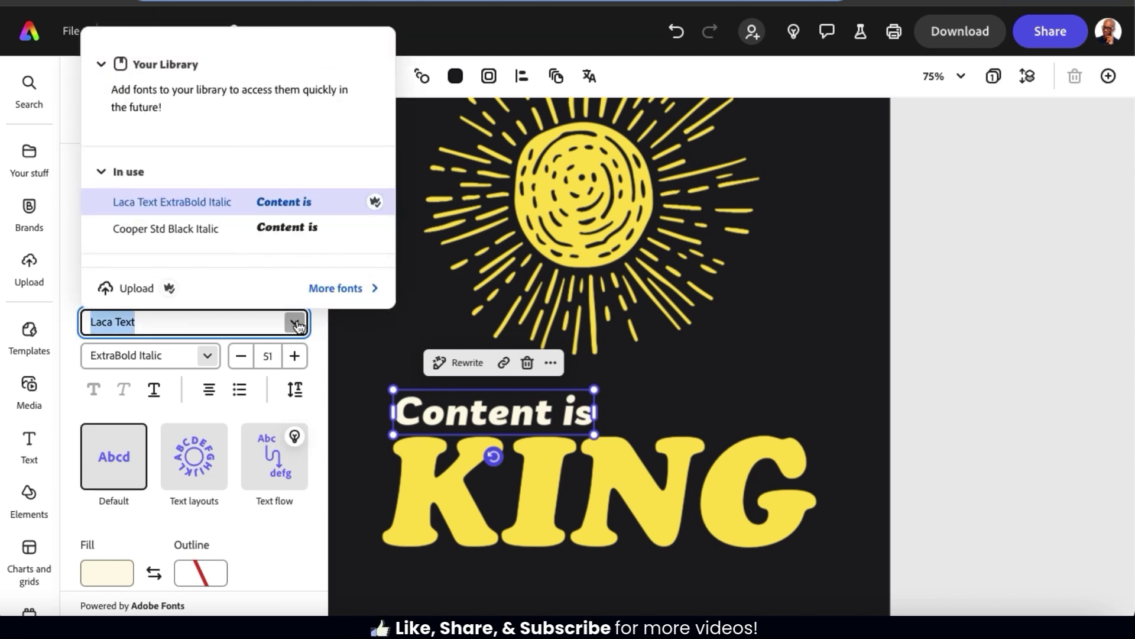
click(331, 289)
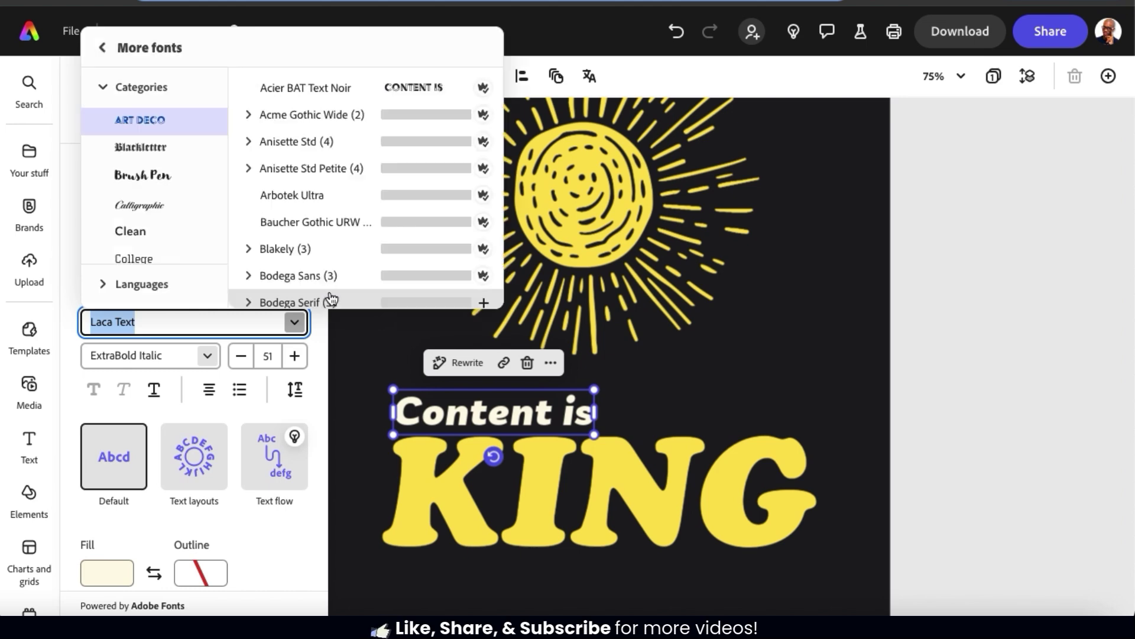
scroll(344, 214, down, 8)
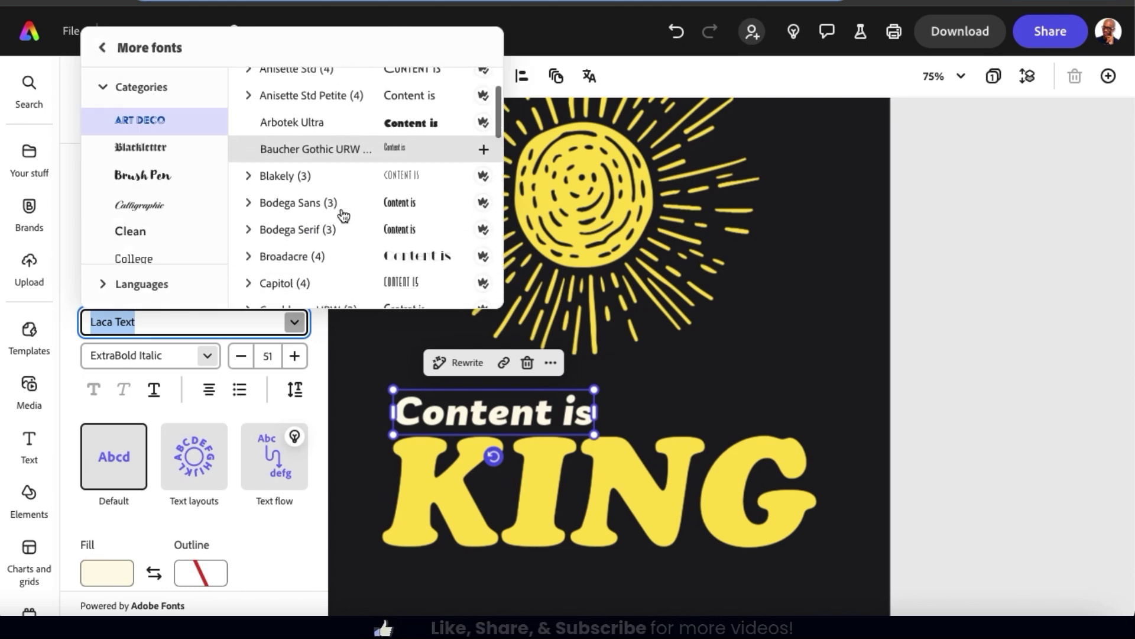
scroll(344, 214, down, 5)
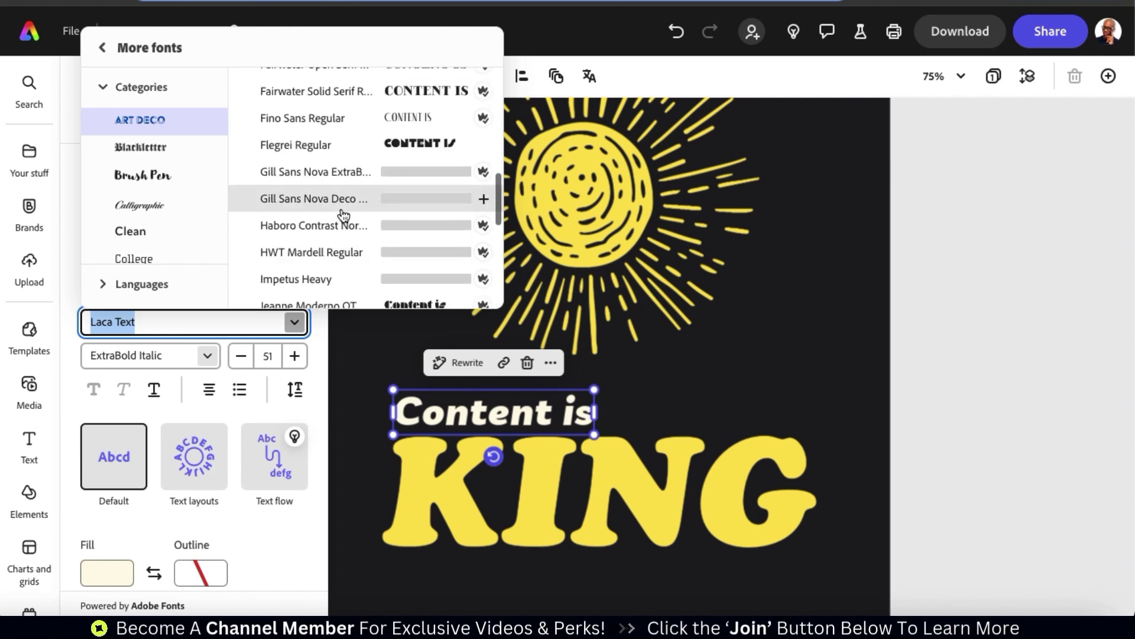
scroll(344, 214, down, 10)
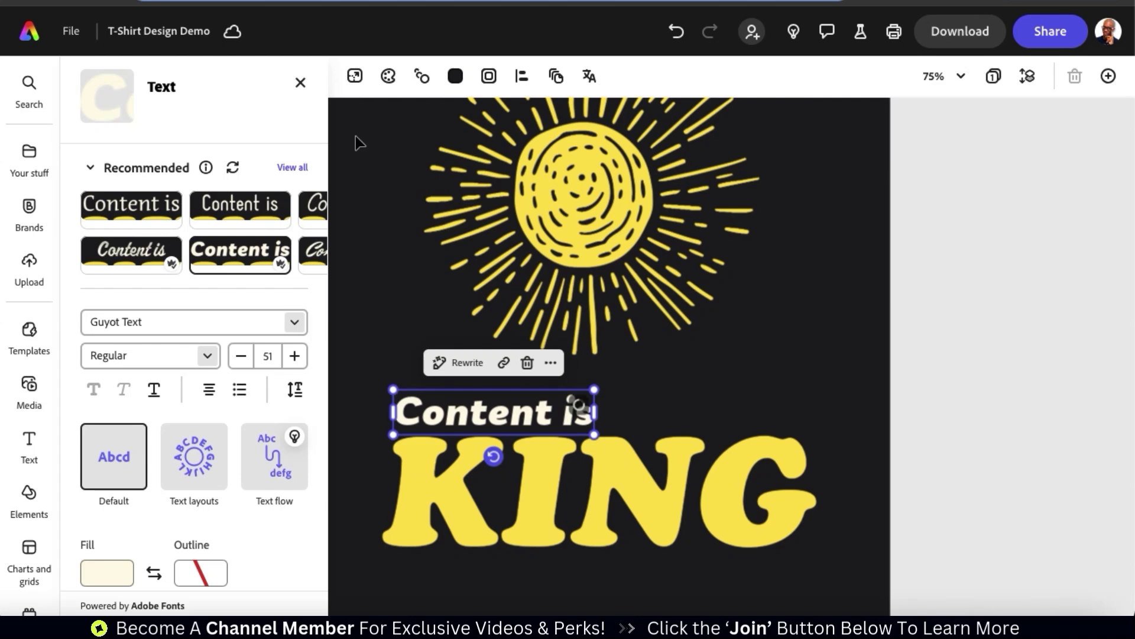
click(358, 143)
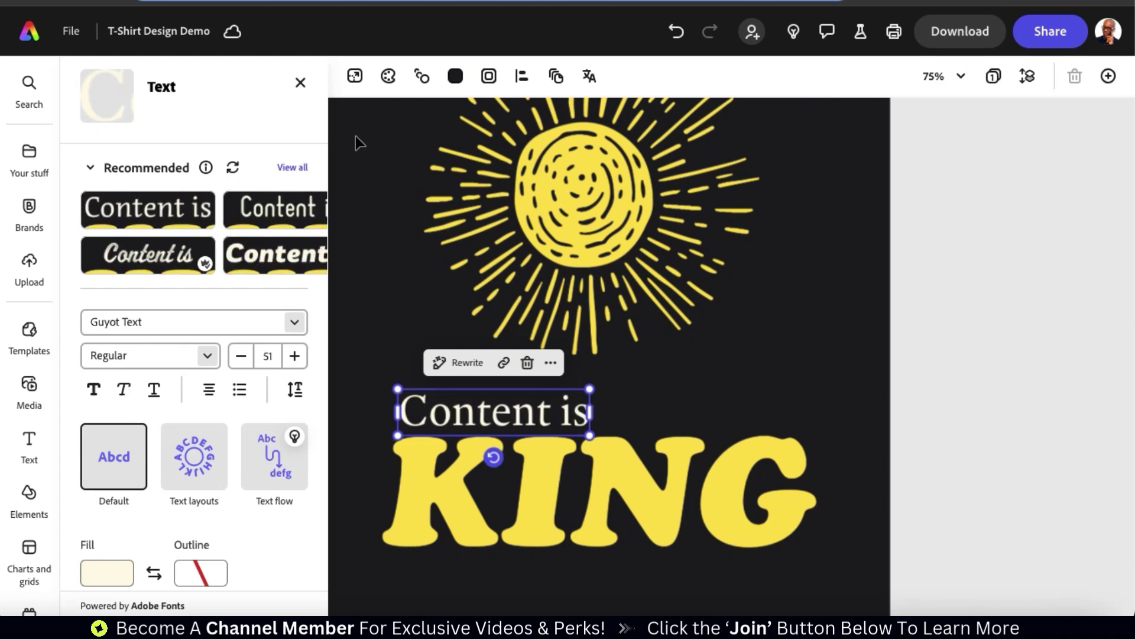
- Search the fonts for "Alex" and apply Alex Brush to the "Content is" line
click(240, 320)
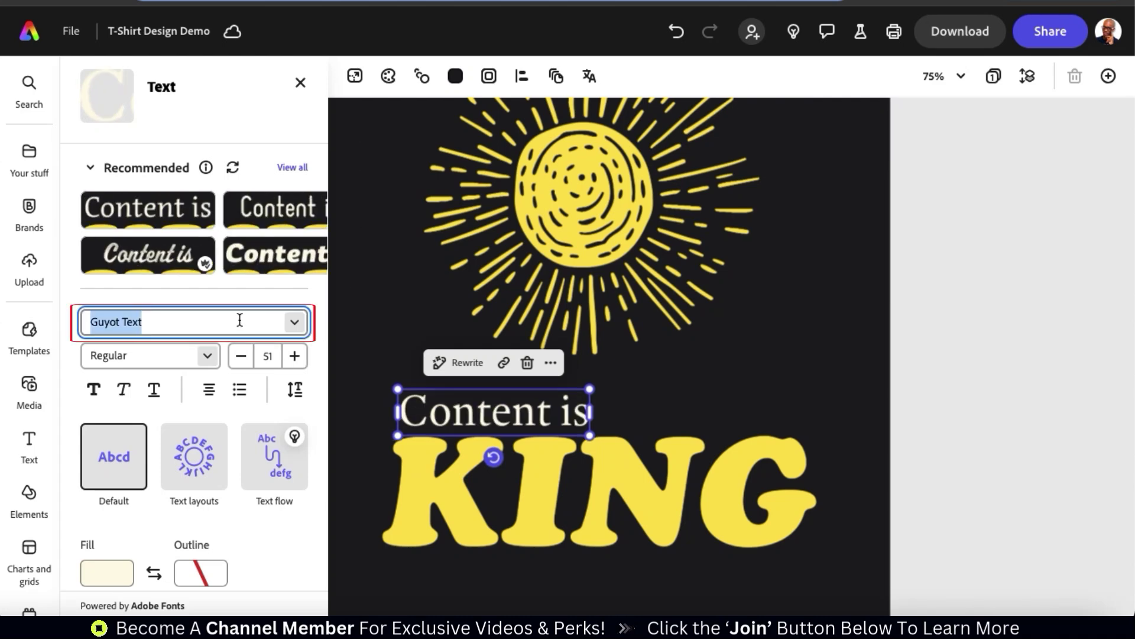
text(Alex)
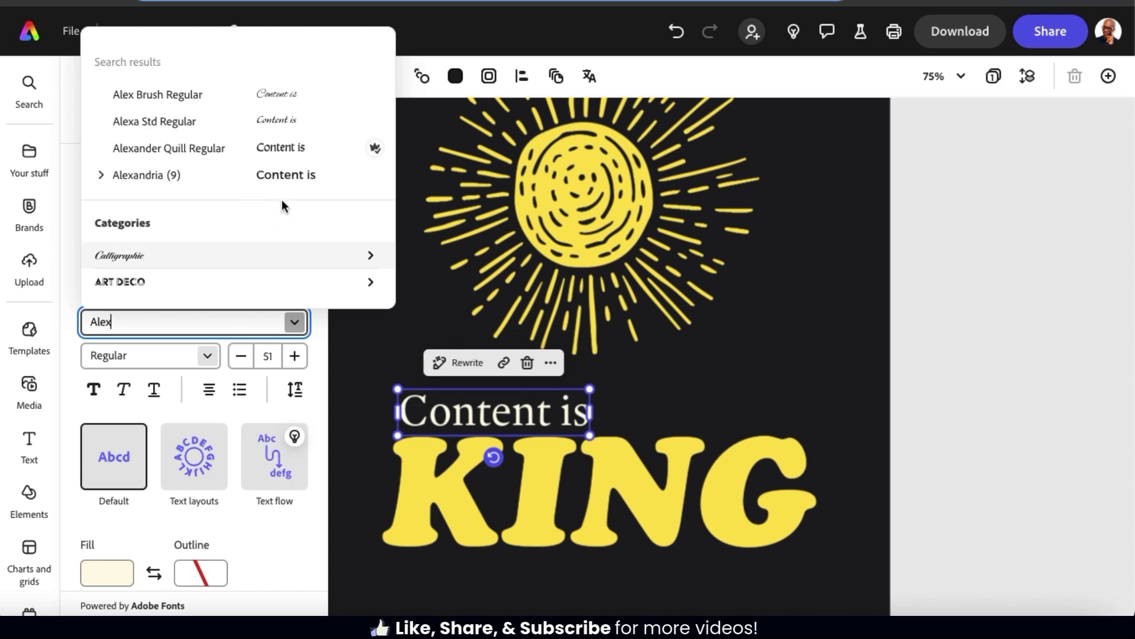
click(218, 100)
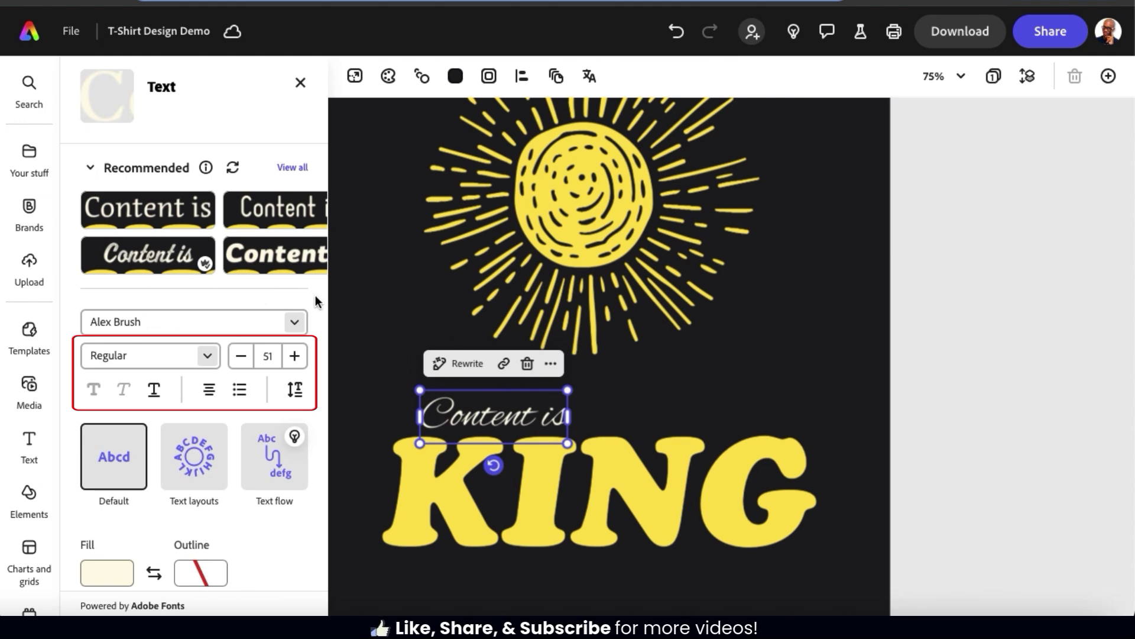
- Enlarge the "Content is" text to size 75 and align it with the start of "KING"
click(208, 355)
click(216, 357)
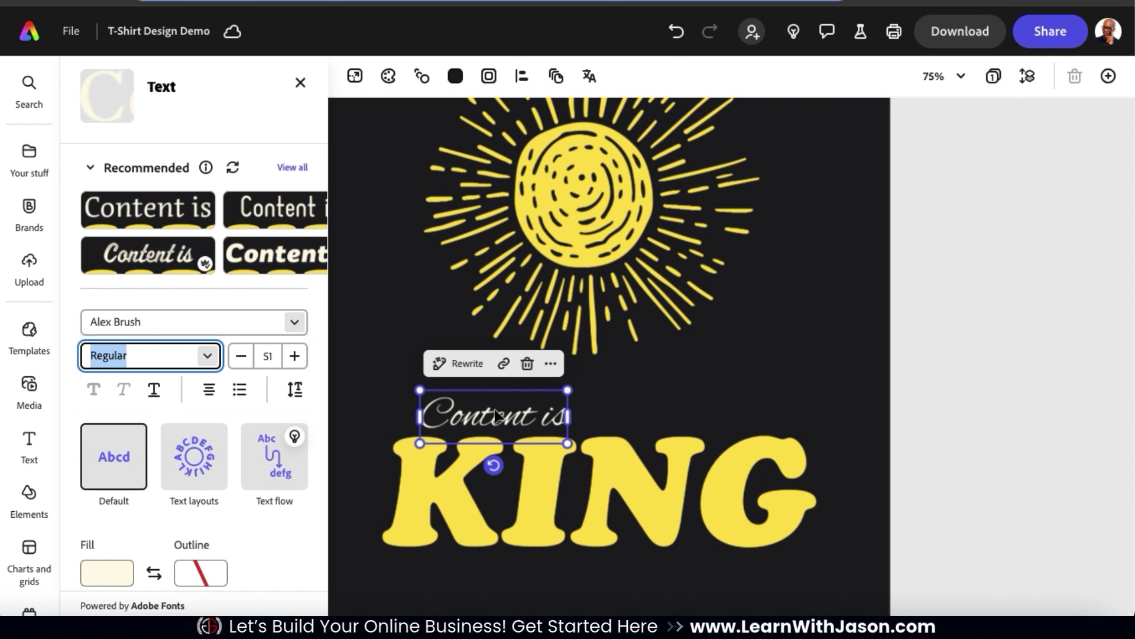
drag(568, 390, 636, 367)
drag(585, 402, 547, 401)
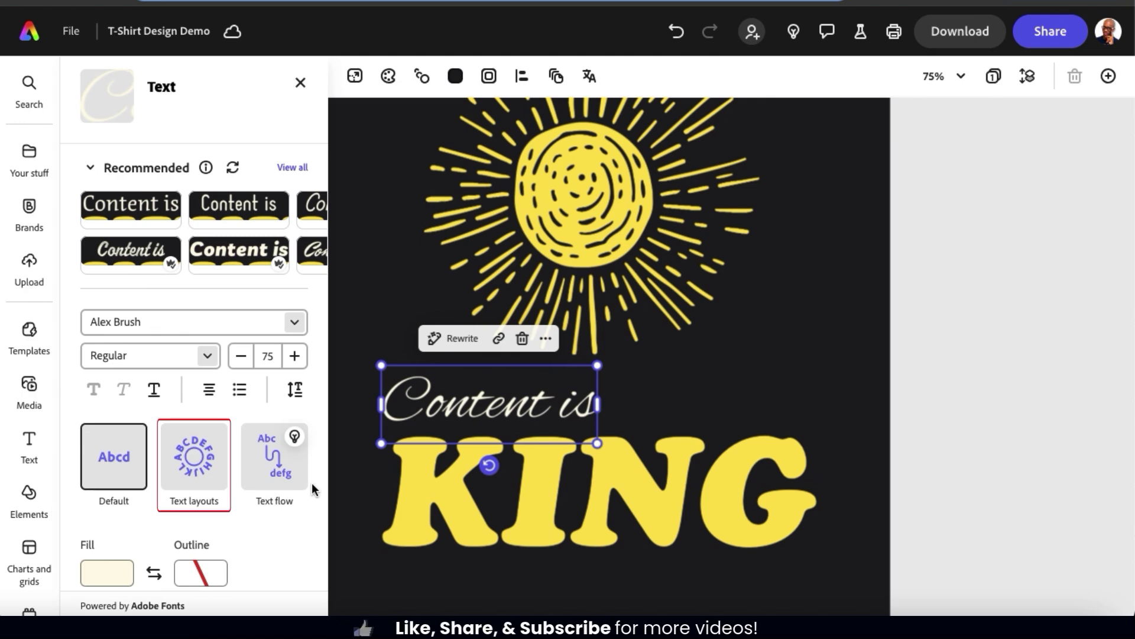
- Try the Arch text layout on the "Content is" line and enlarge the arch to font size 38
click(209, 482)
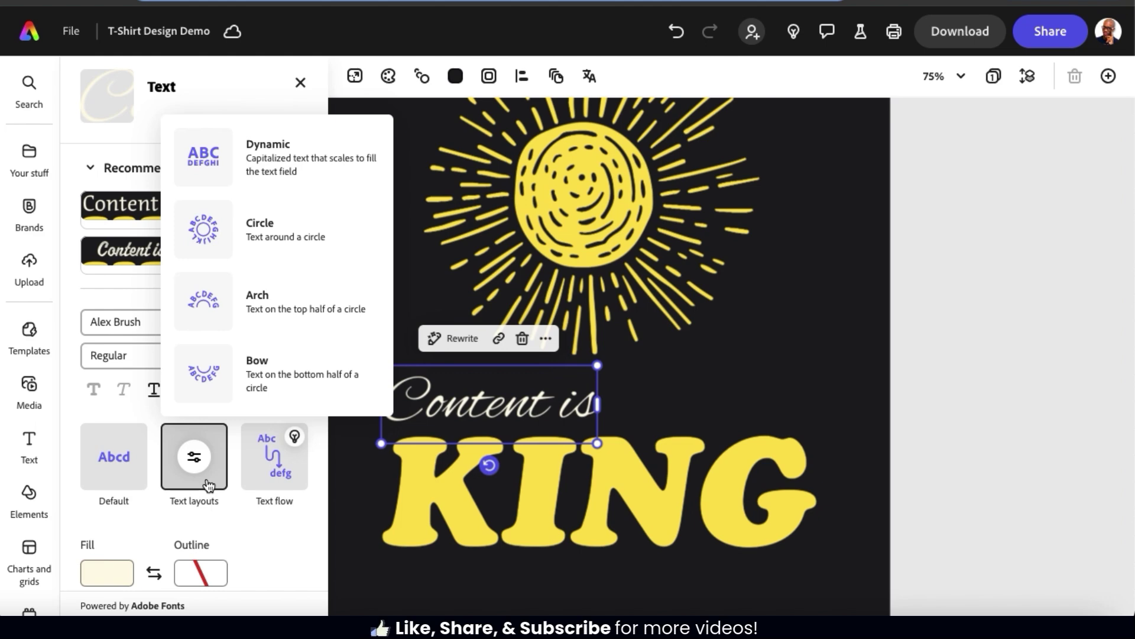
click(275, 321)
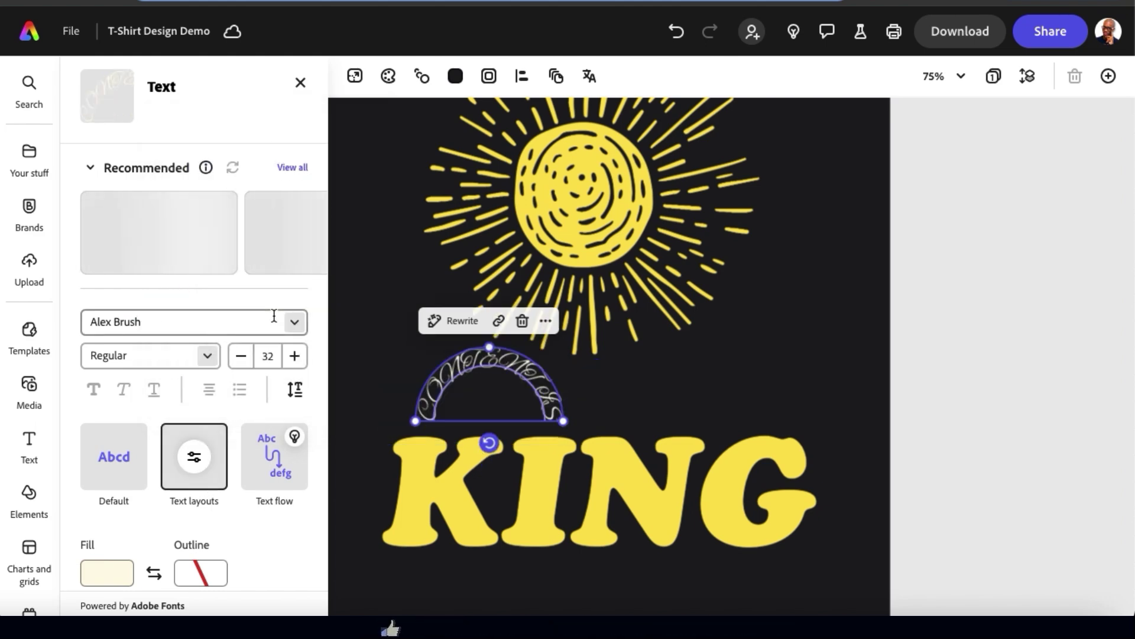
mouse_move(562, 420)
mouse_down()
mouse_move(598, 414)
mouse_move(580, 420)
mouse_up()
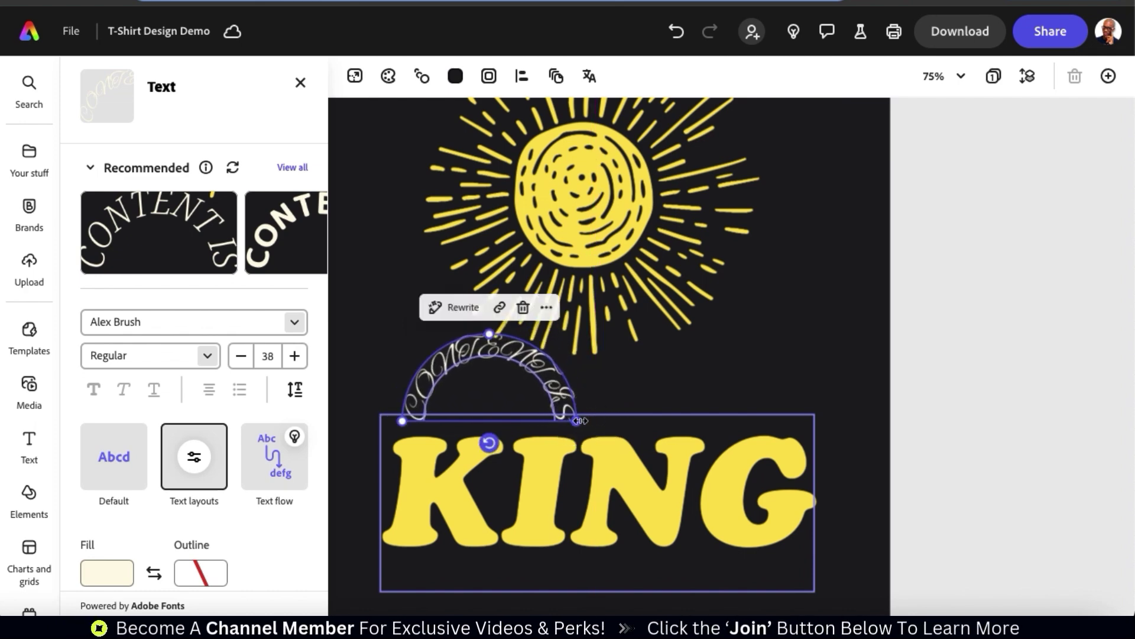
- Switch the "Content is" line to Text flow, try several fill colors and set its fill to white
click(256, 468)
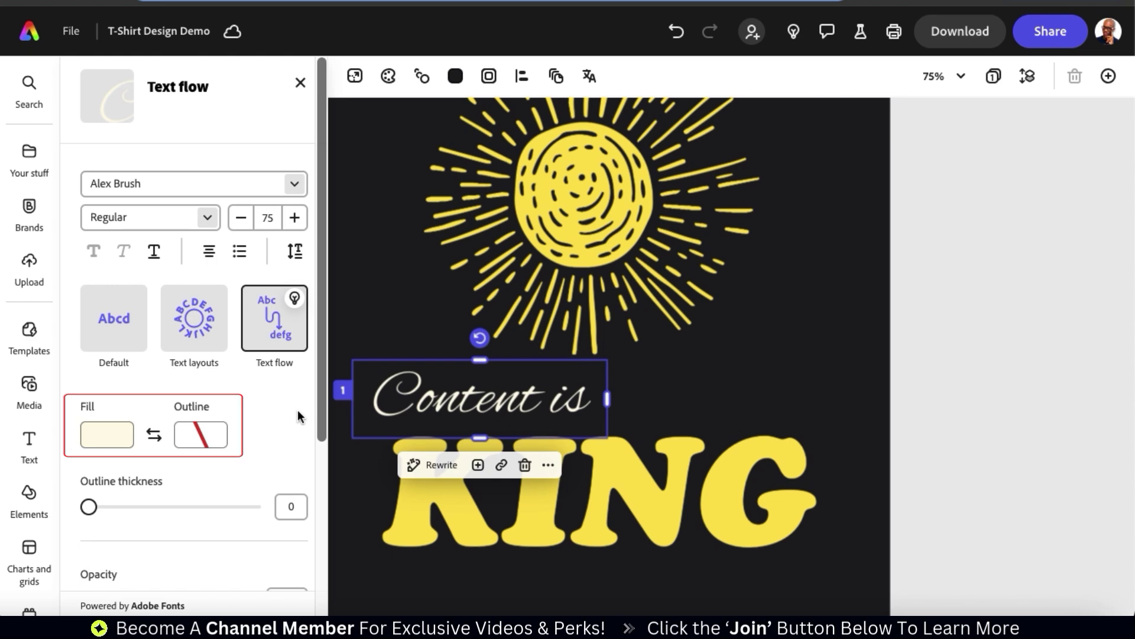
click(126, 439)
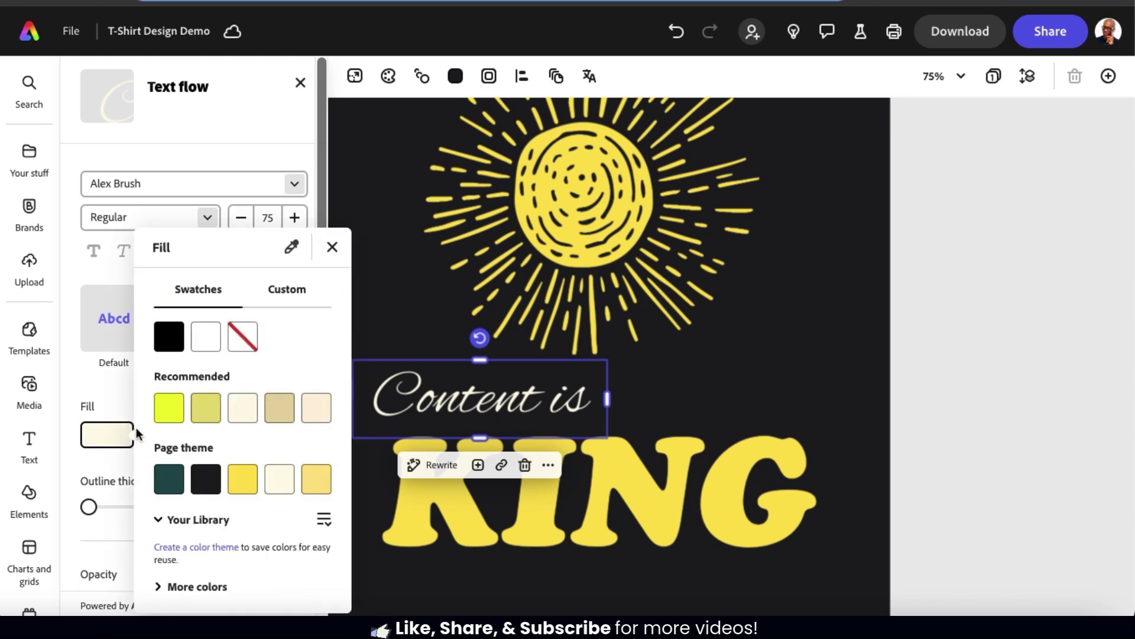
click(169, 407)
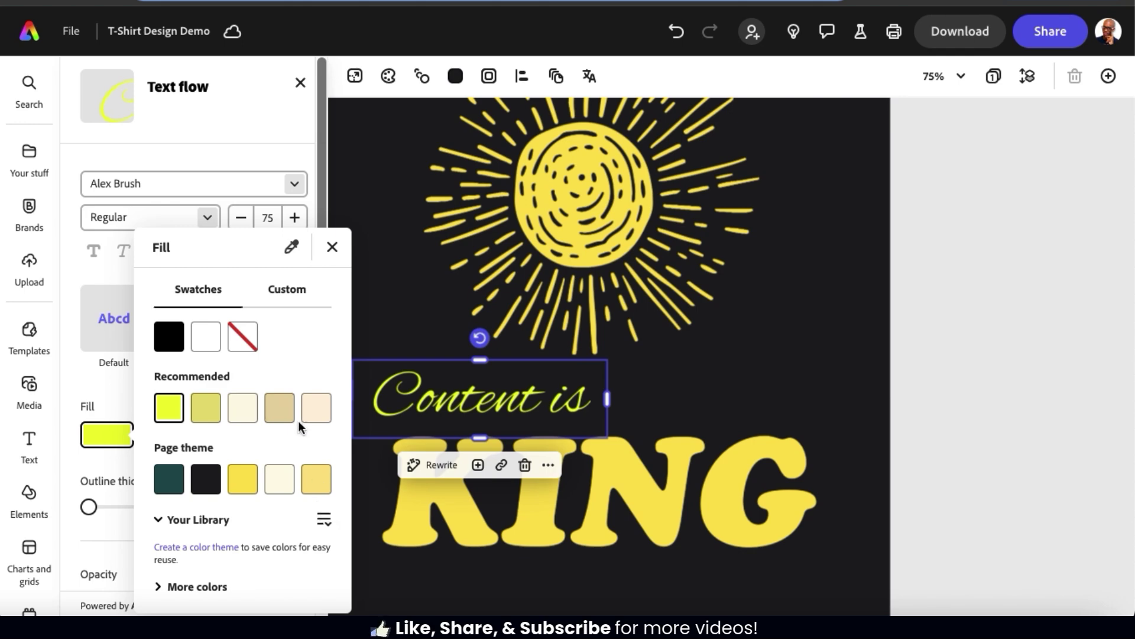
click(288, 296)
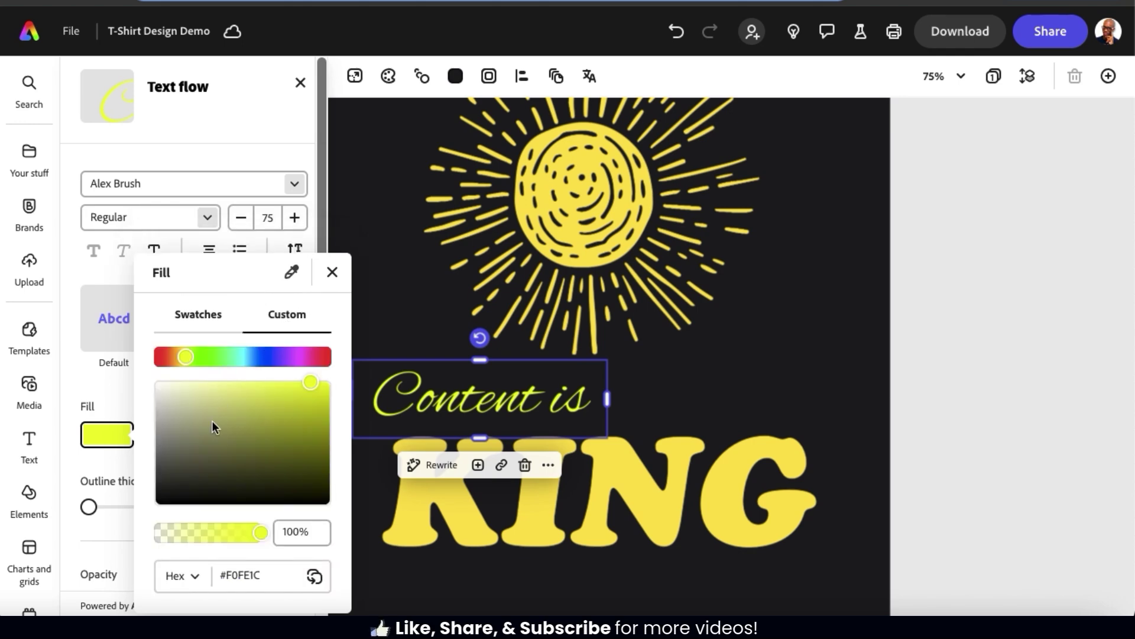
click(263, 356)
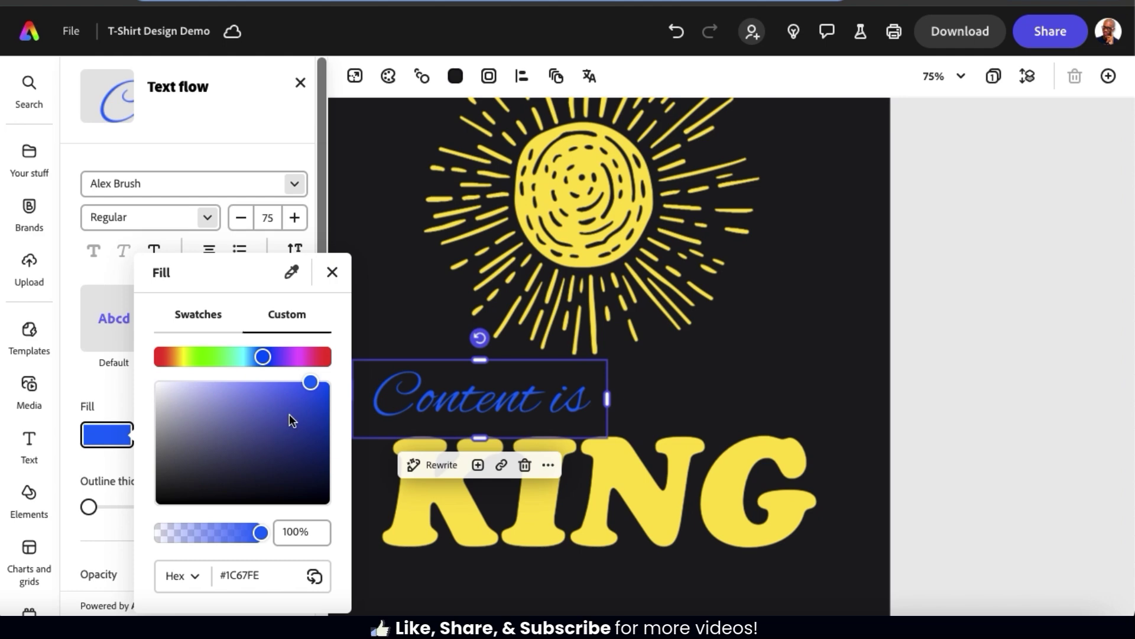
click(316, 357)
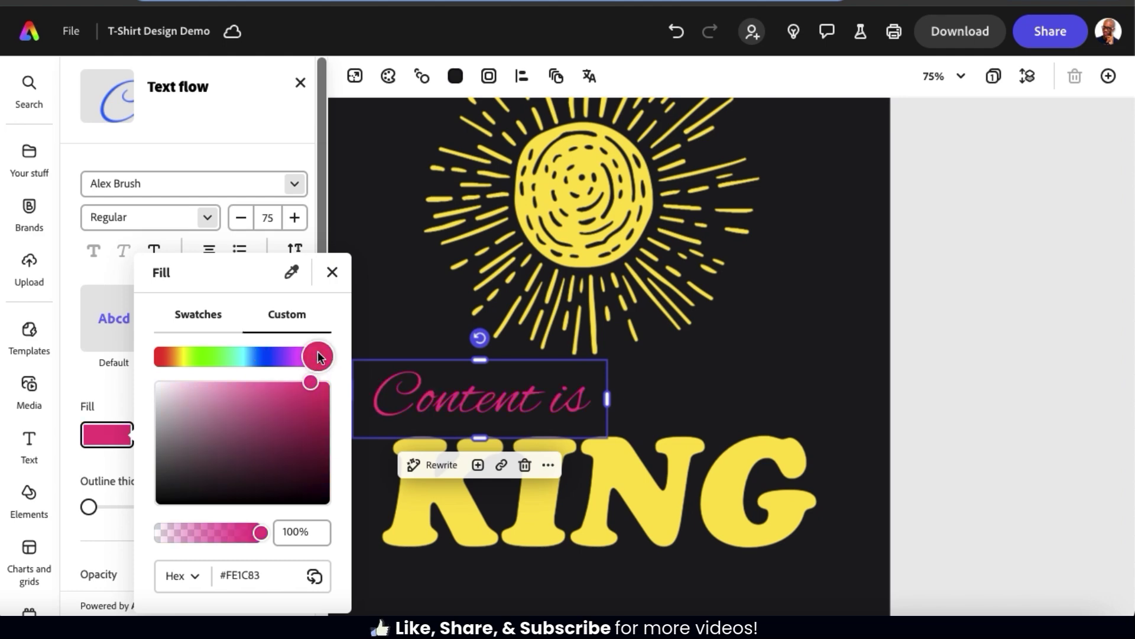
click(210, 357)
click(193, 313)
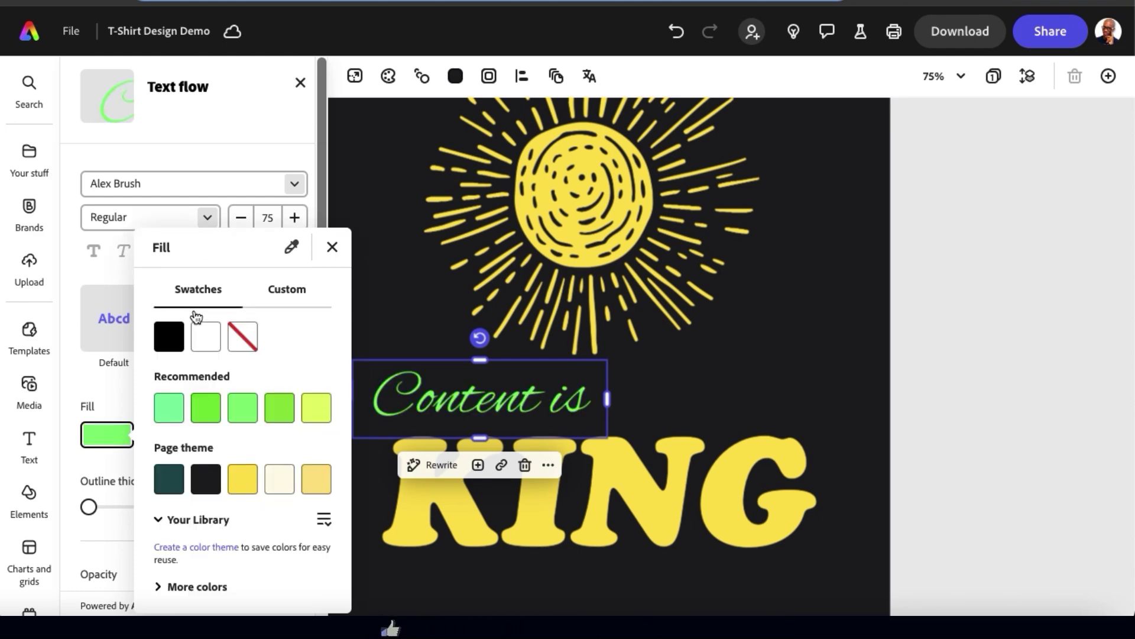
click(206, 343)
click(122, 394)
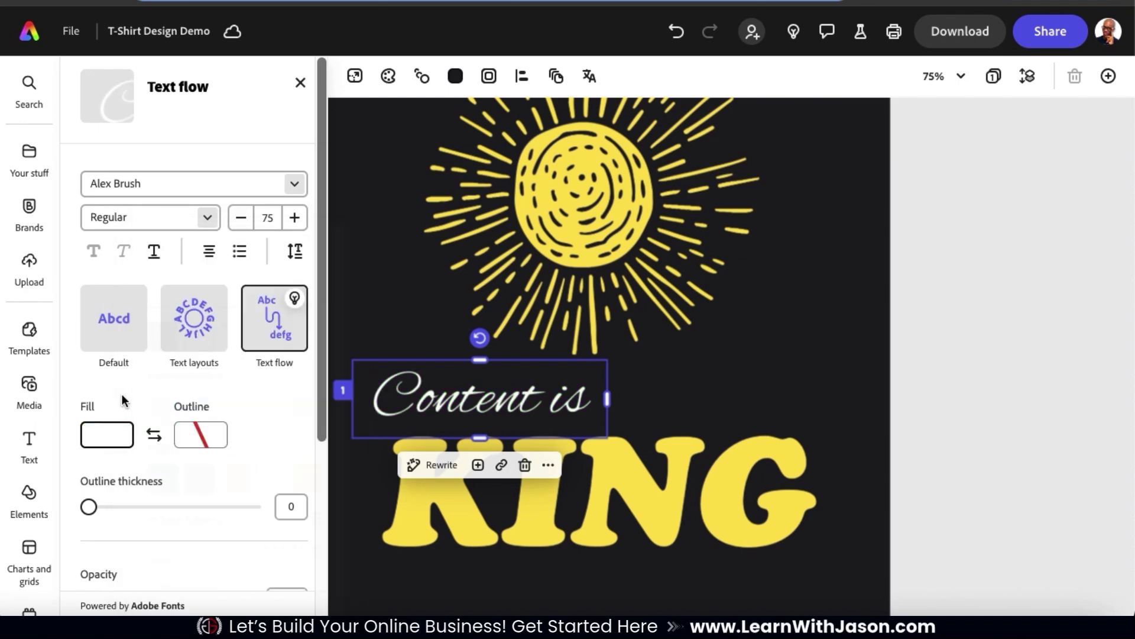
- Try a yellow outline with thickness 4 on the "Content is" text, and set the outline back to none
click(193, 441)
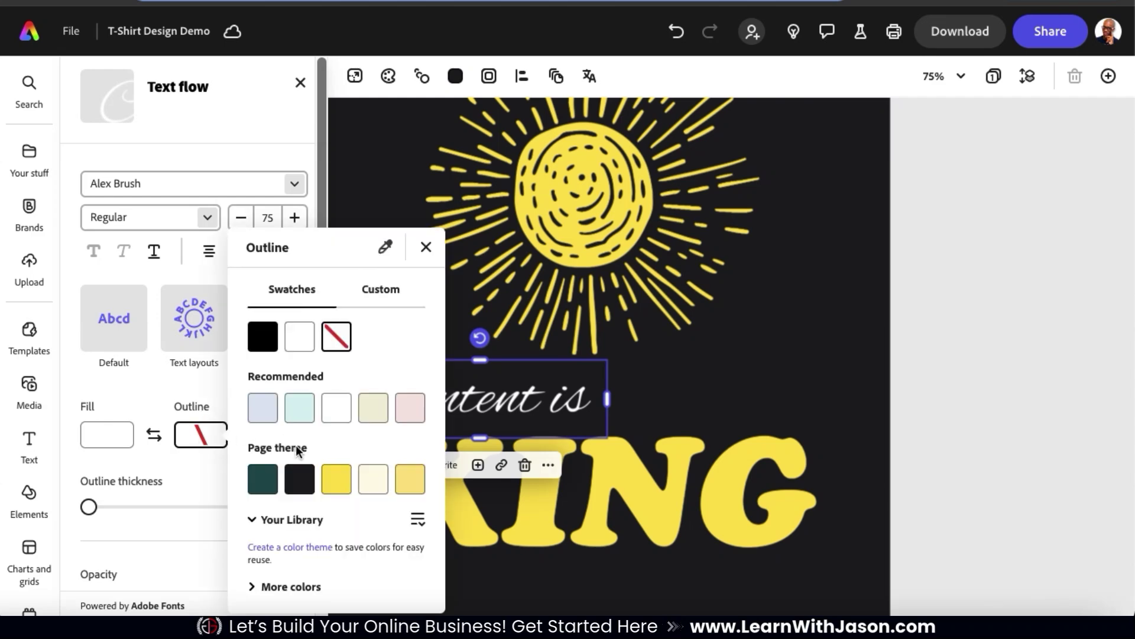
click(335, 474)
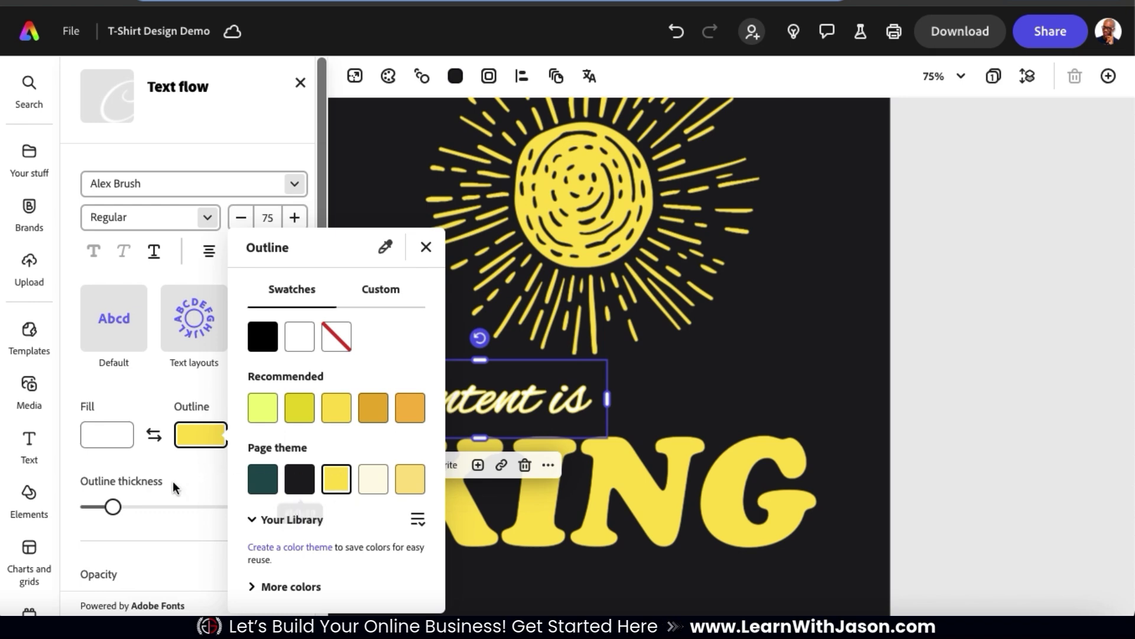
click(190, 476)
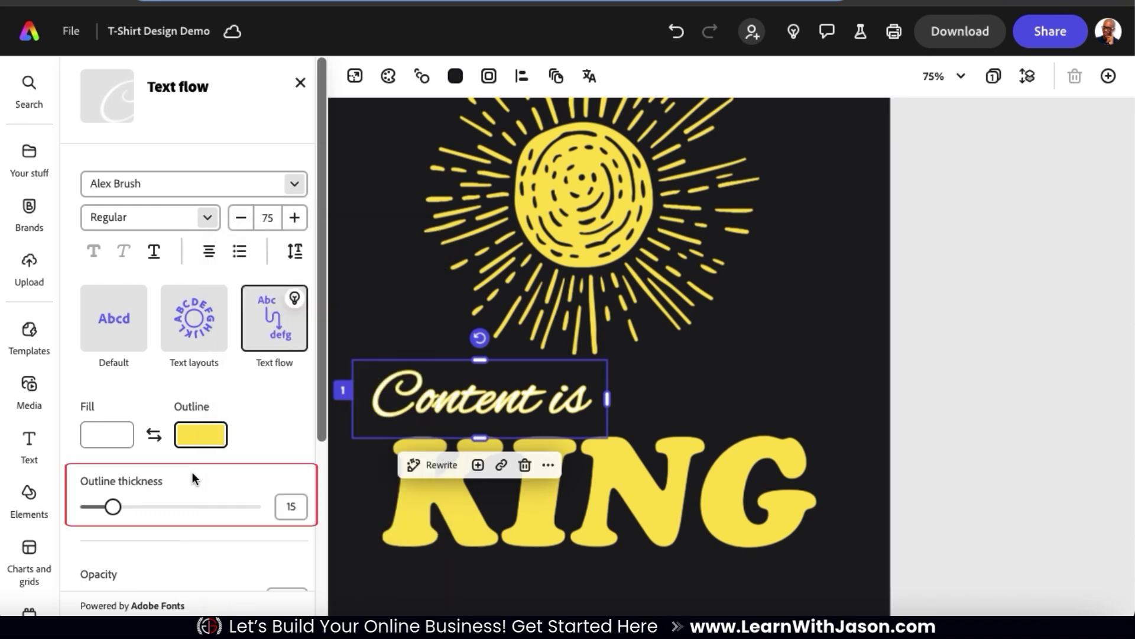
drag(112, 507, 88, 506)
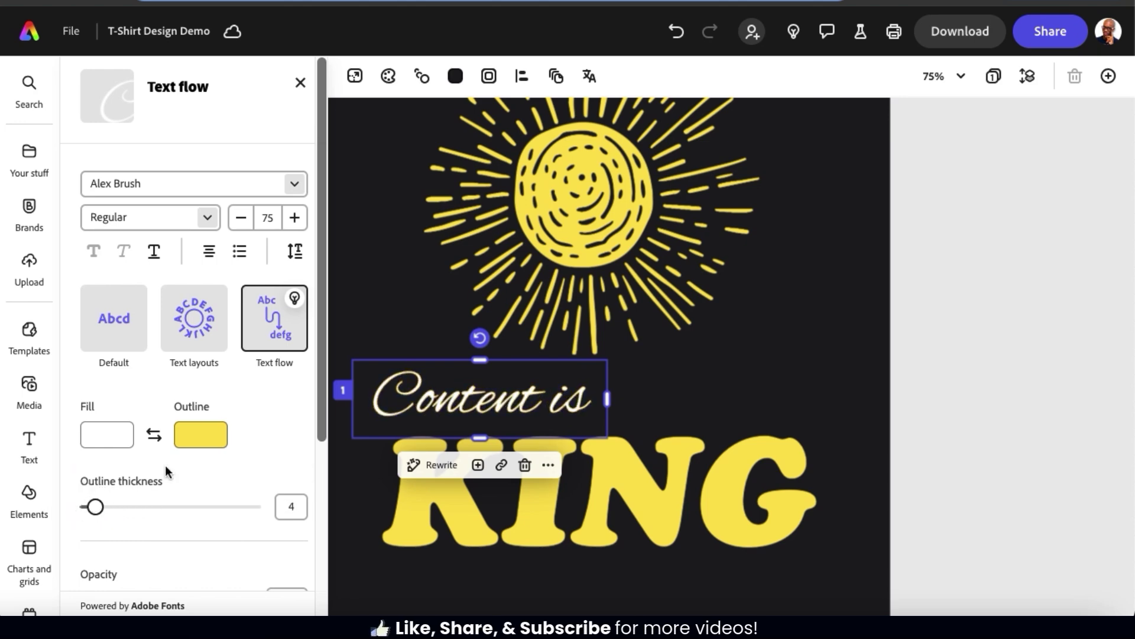
click(205, 446)
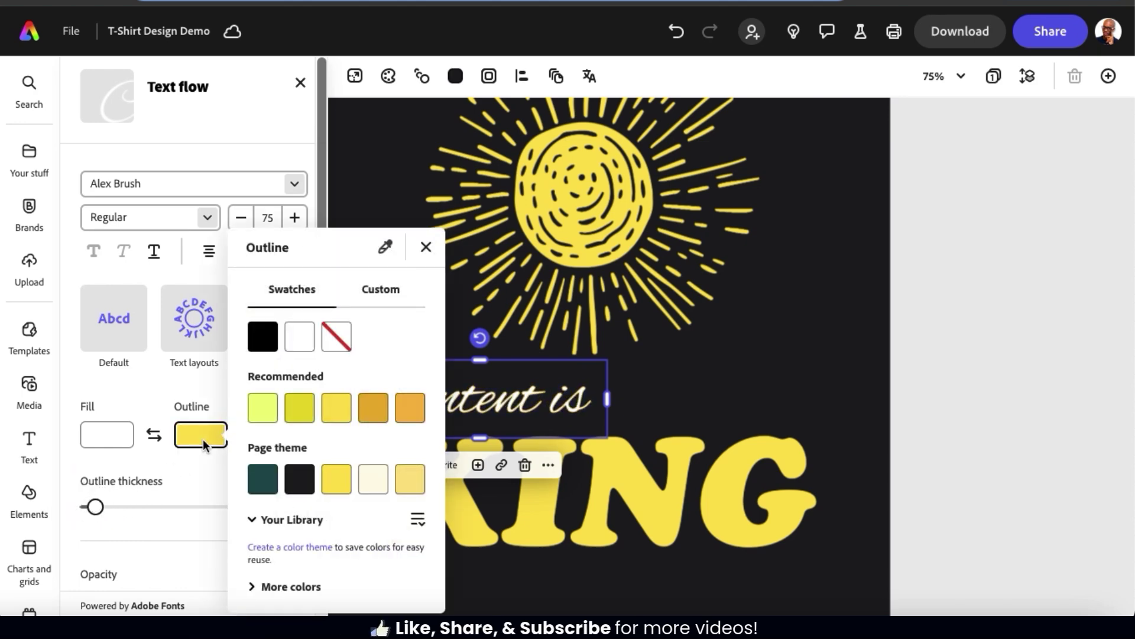
click(337, 338)
click(212, 473)
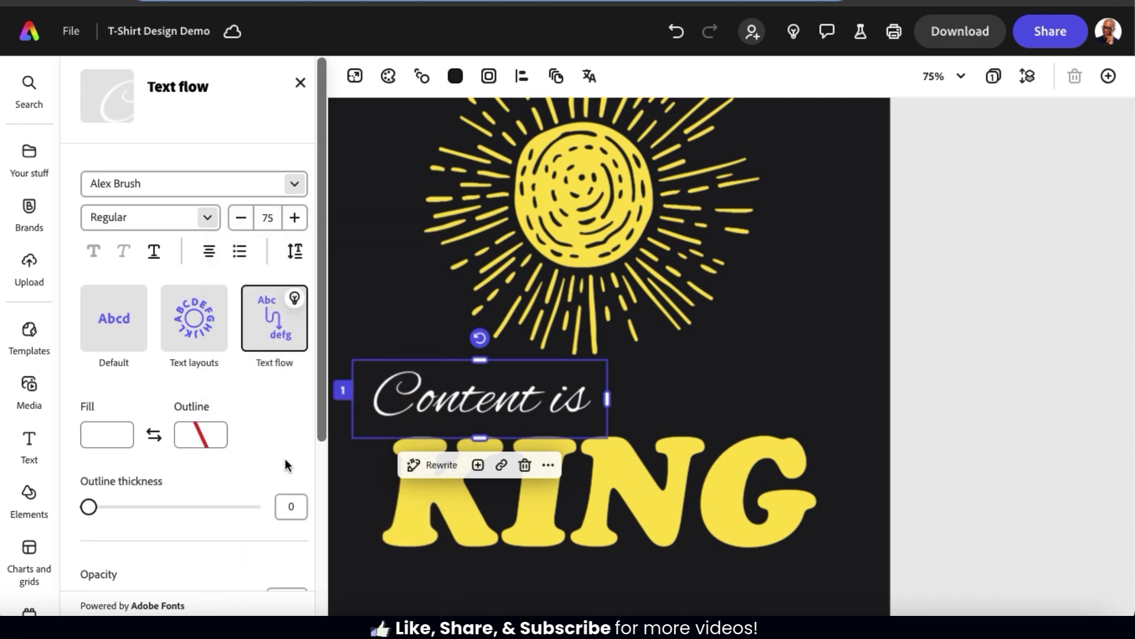
- Keep the "Content is" opacity at 100% and move the line slightly down and to the right above "KING"
scroll(285, 459, down, 2)
scroll(285, 464, down, 3)
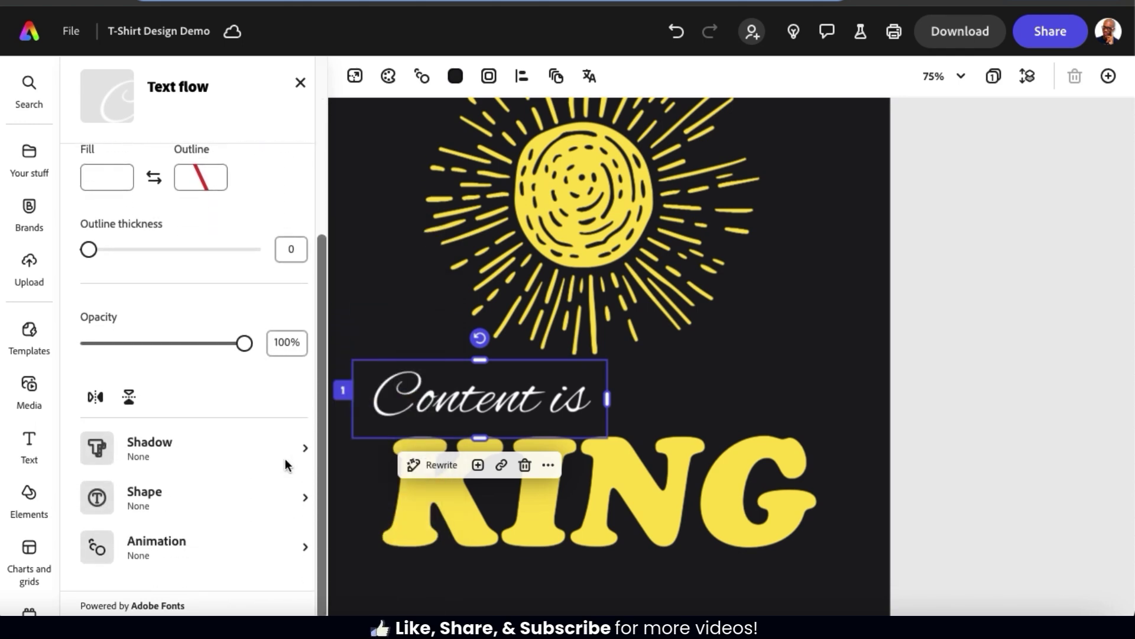
drag(245, 342, 268, 338)
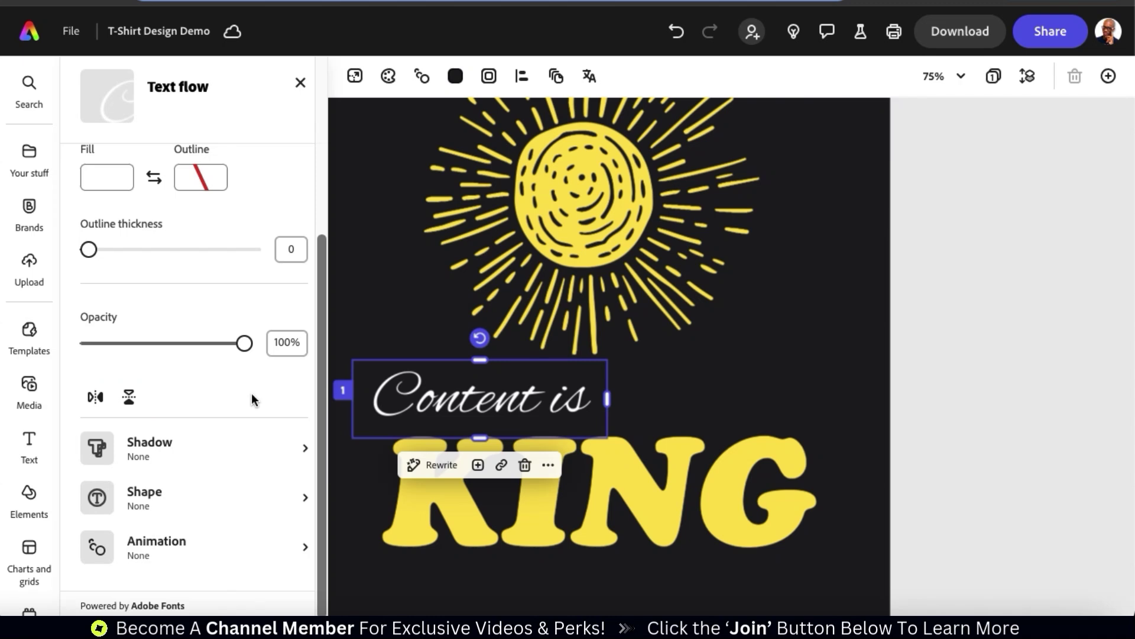
drag(439, 409, 465, 414)
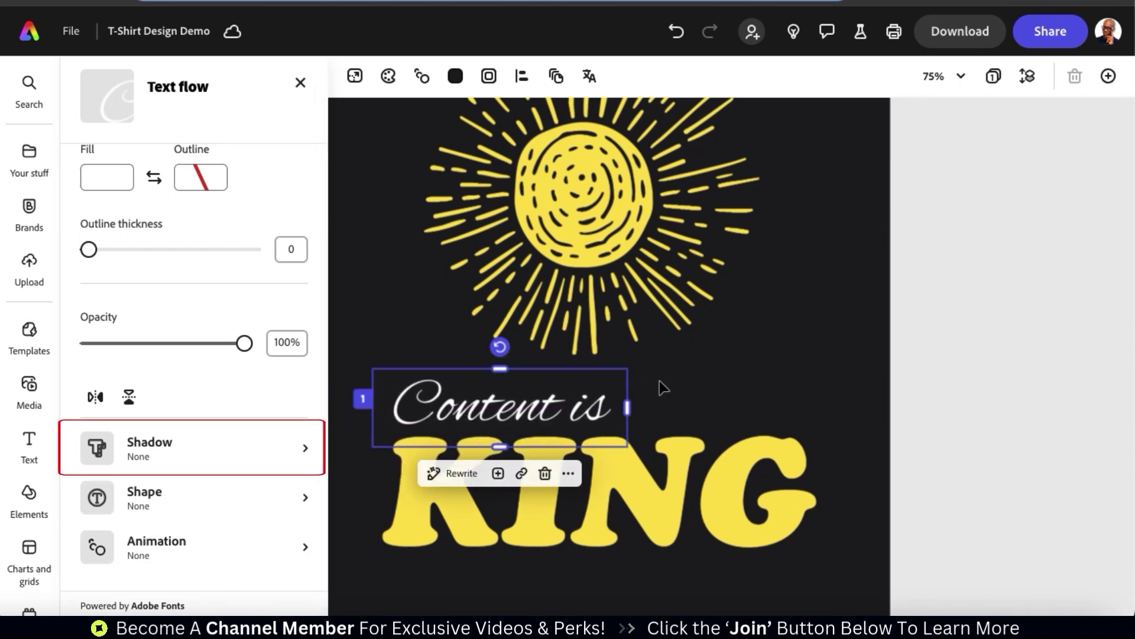
- Change the page background to the custom purple color #4323A1
click(755, 373)
click(347, 81)
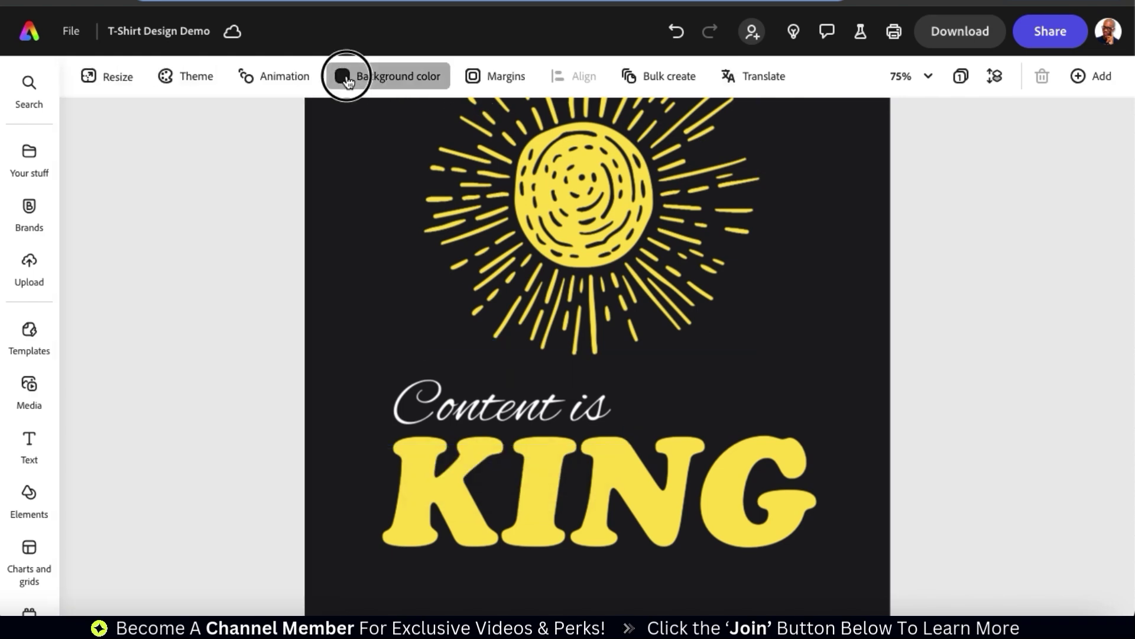
drag(354, 261, 484, 273)
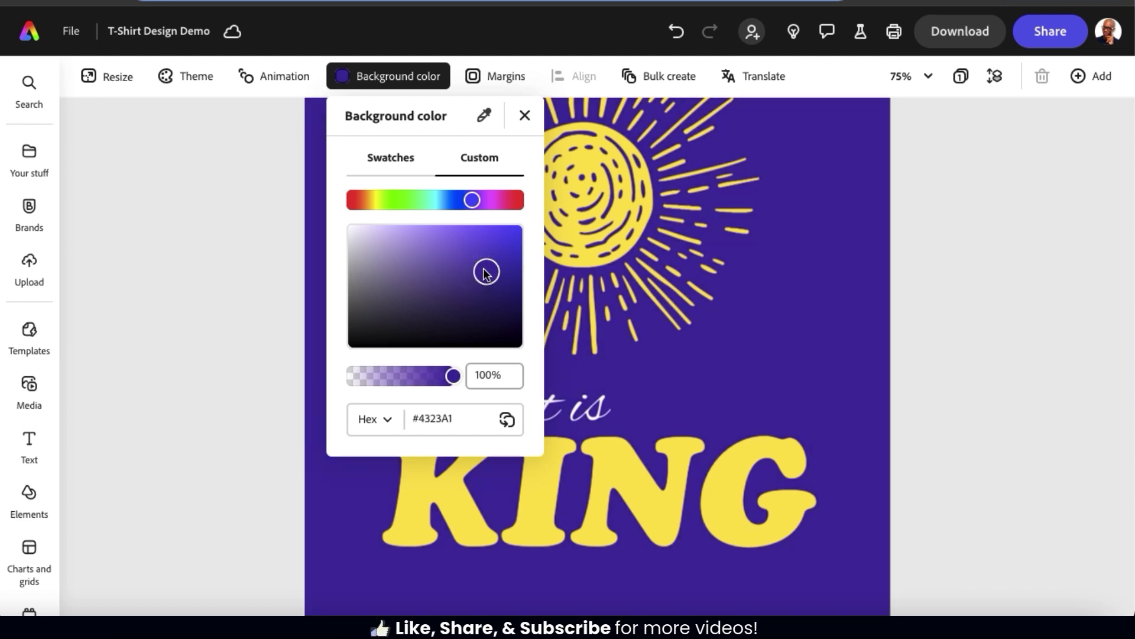
click(853, 360)
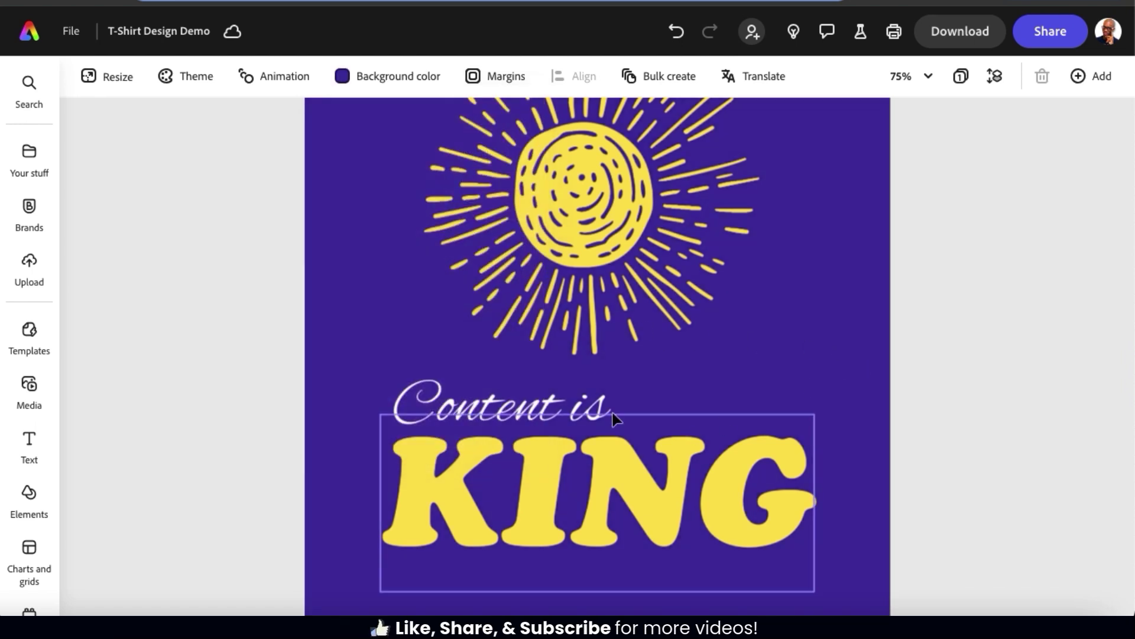
- Try the Lift, Glow, Halo, Strong and Hazy shadows on the "Content is" text and apply the Smooth shadow
click(552, 387)
scroll(248, 417, down, 5)
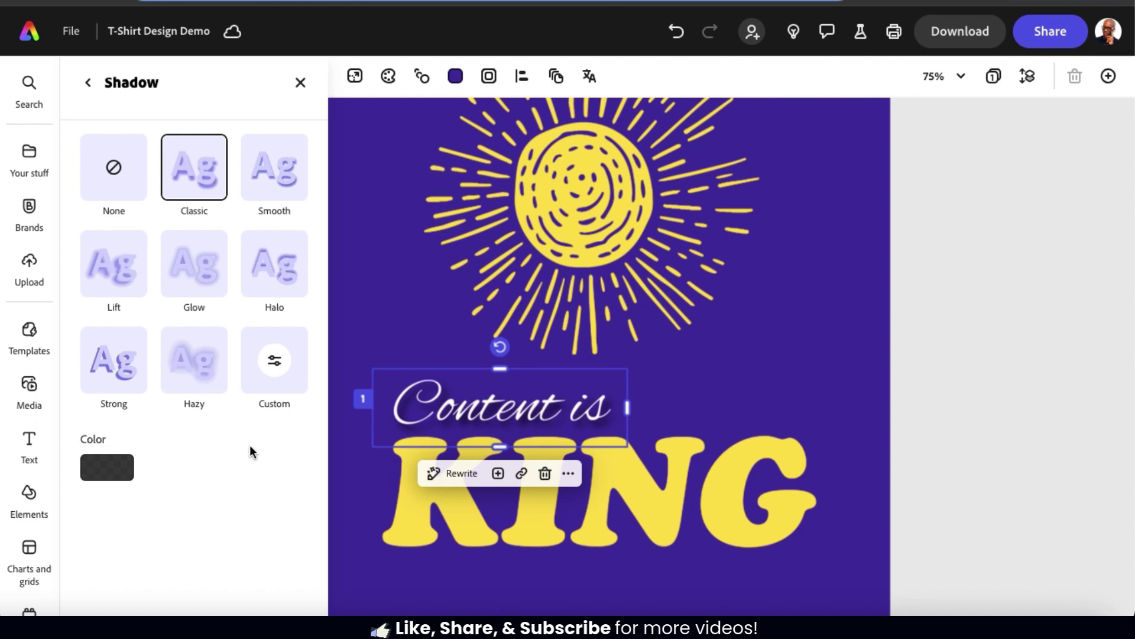
click(115, 264)
click(222, 270)
click(268, 283)
click(128, 358)
click(196, 360)
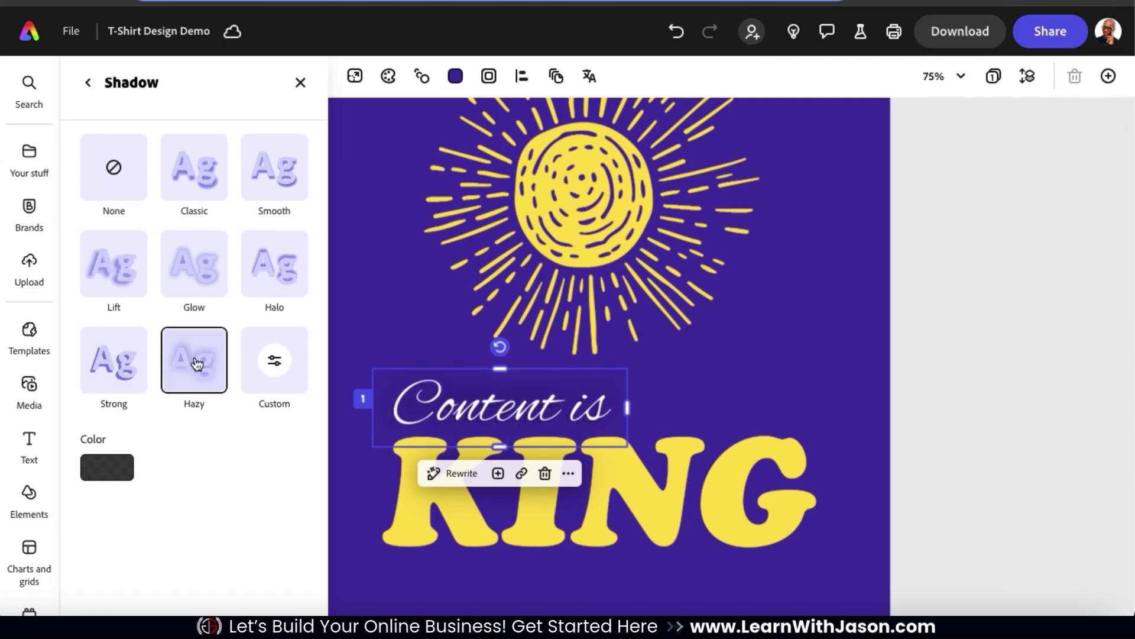
click(112, 467)
click(103, 507)
click(113, 360)
click(275, 149)
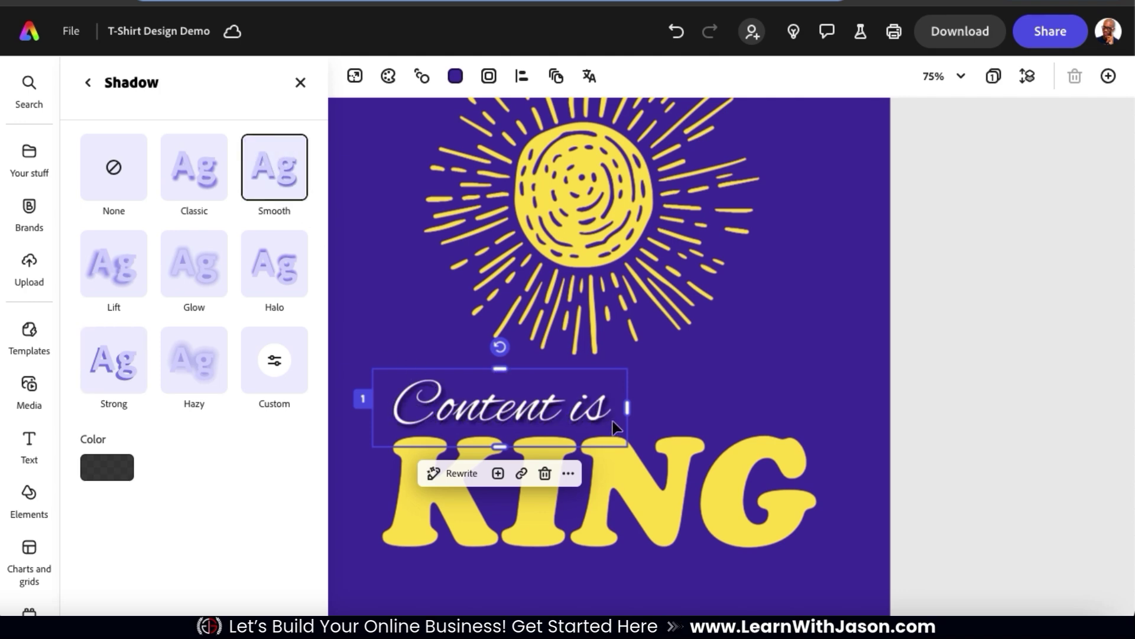
click(89, 83)
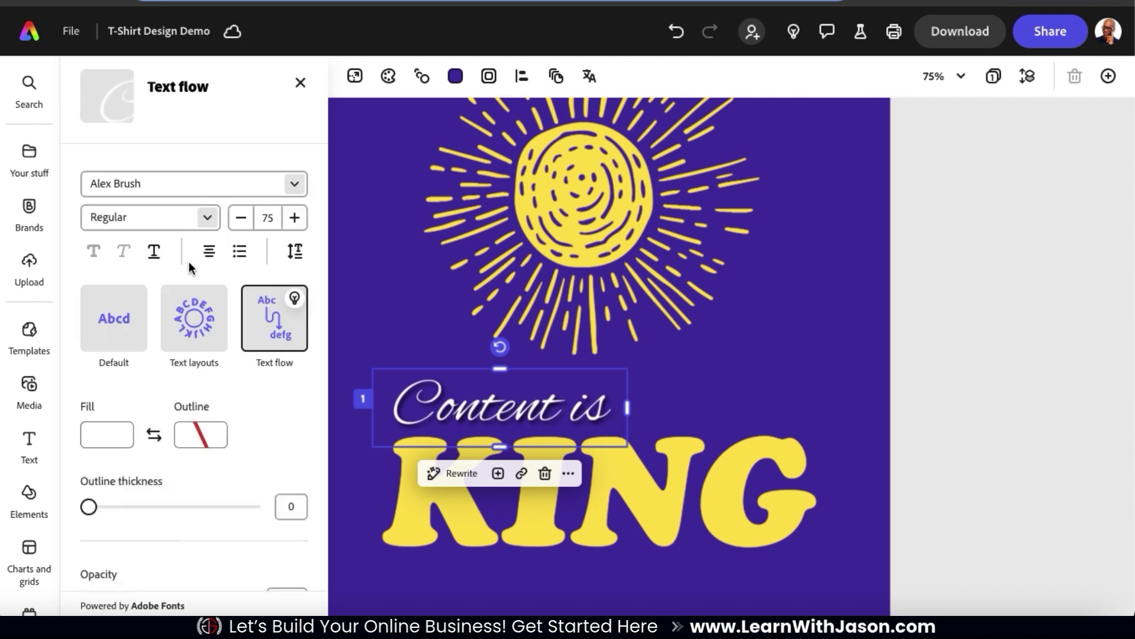
- Try the basic background shapes behind the "Content is" text, including the vertical band and horizontal lines, and remove the shape
scroll(283, 448, down, 5)
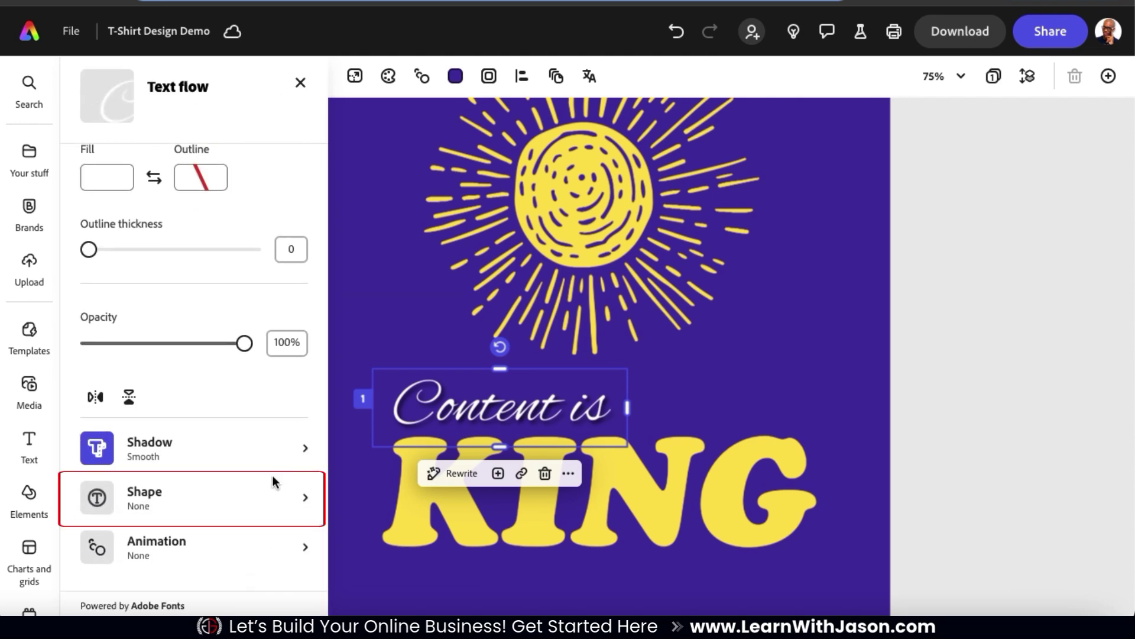
click(274, 503)
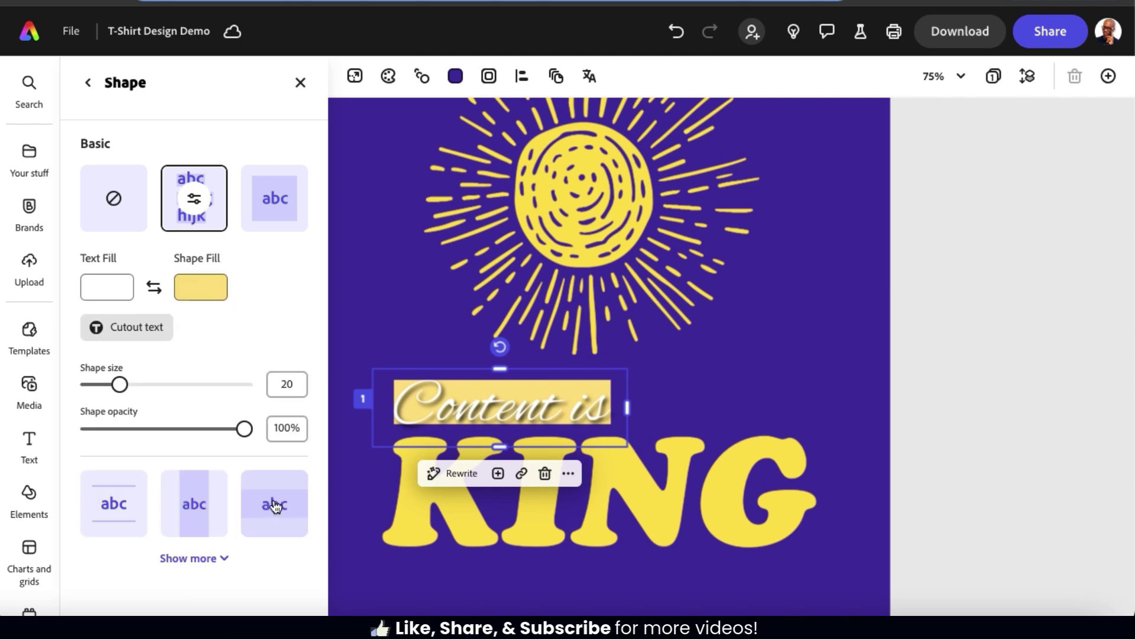
click(271, 216)
click(195, 278)
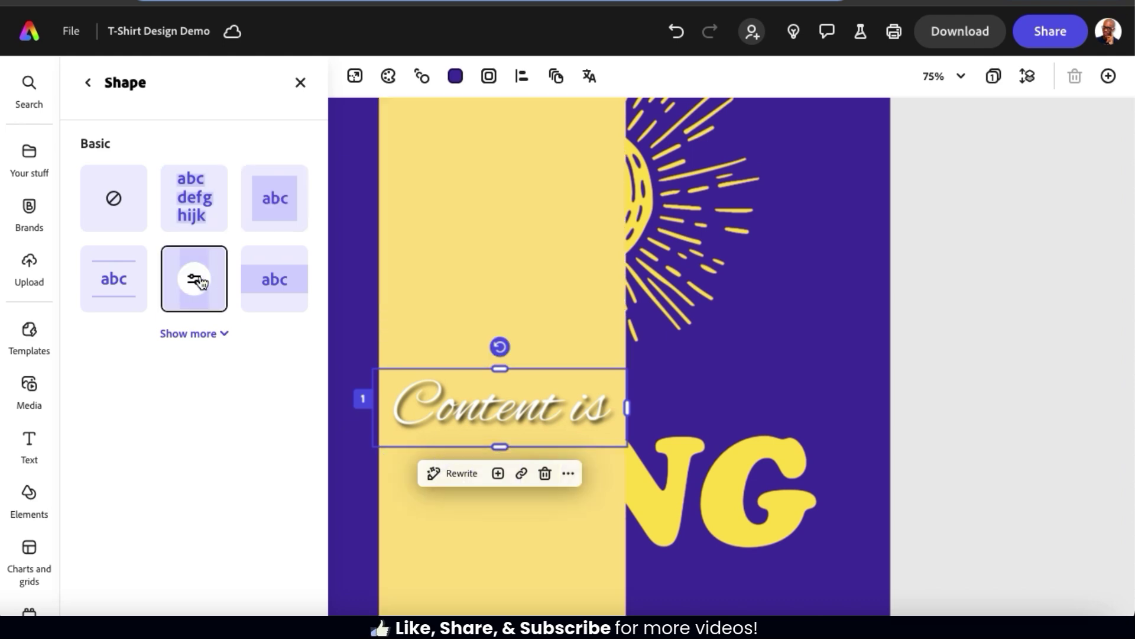
click(120, 278)
drag(425, 387, 588, 373)
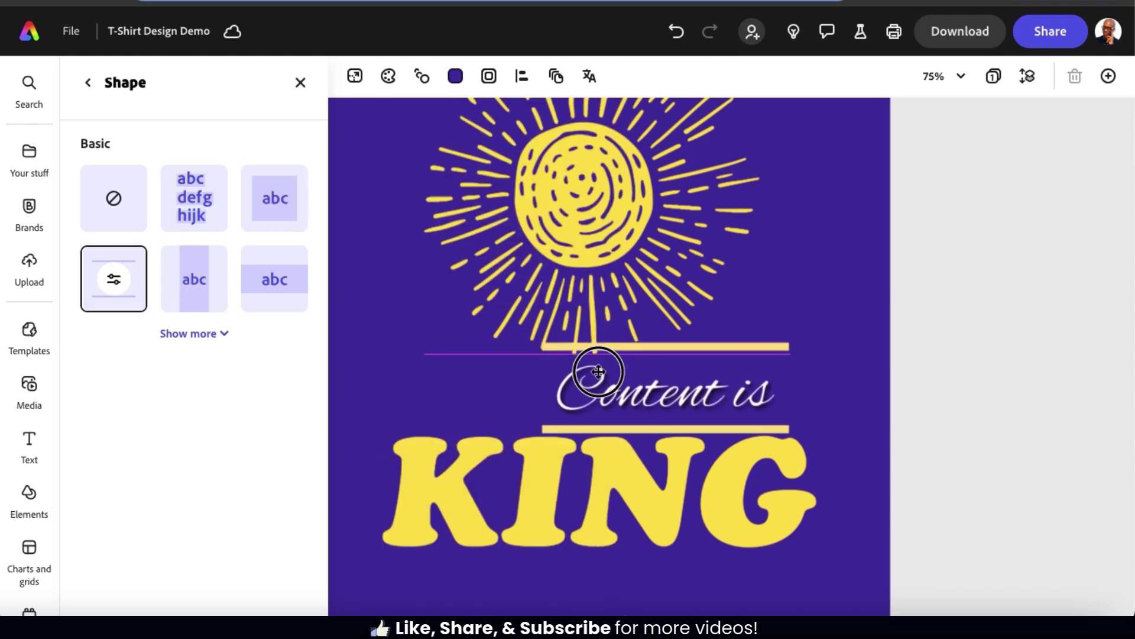
click(122, 214)
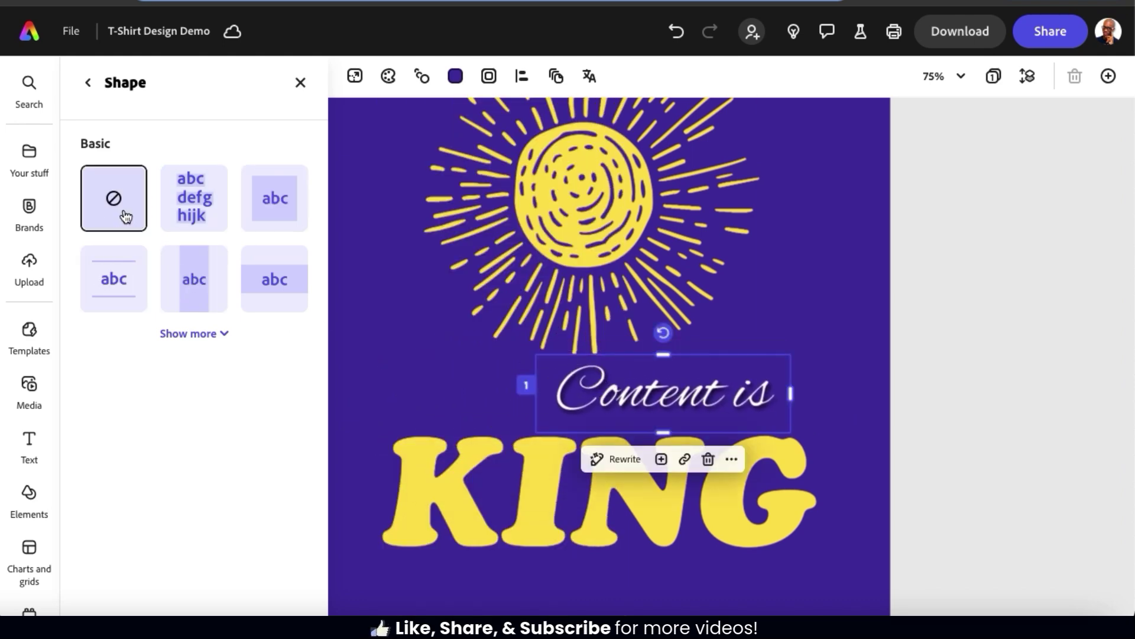
click(89, 83)
- Move the "Content is" line back above the start of "KING", aligned with the word's left edge
click(633, 407)
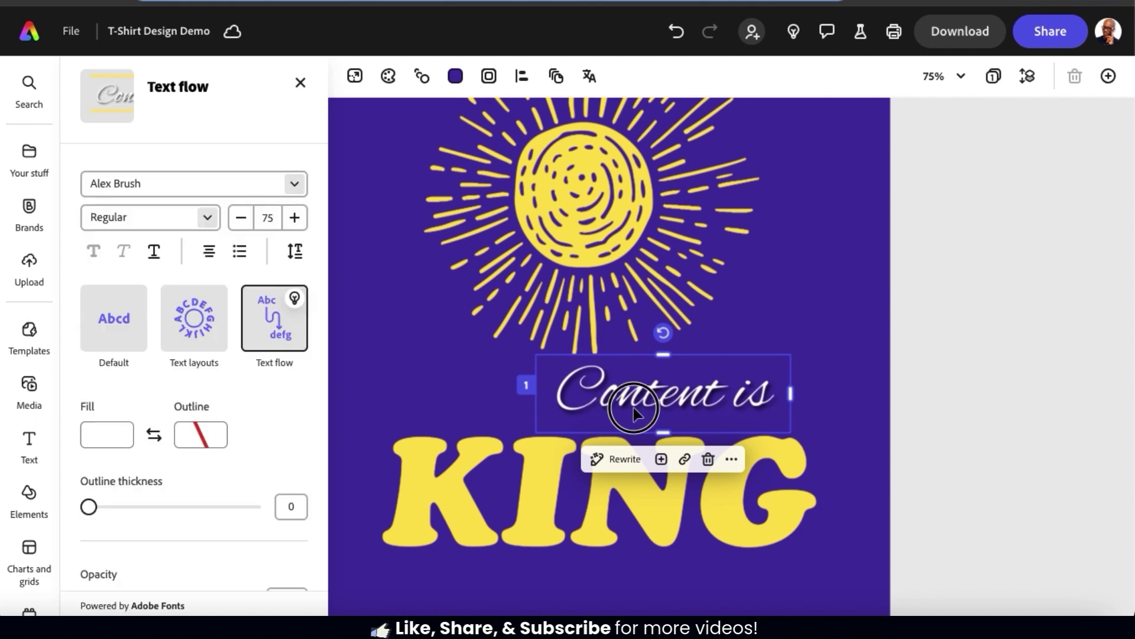
drag(633, 407, 459, 407)
click(808, 375)
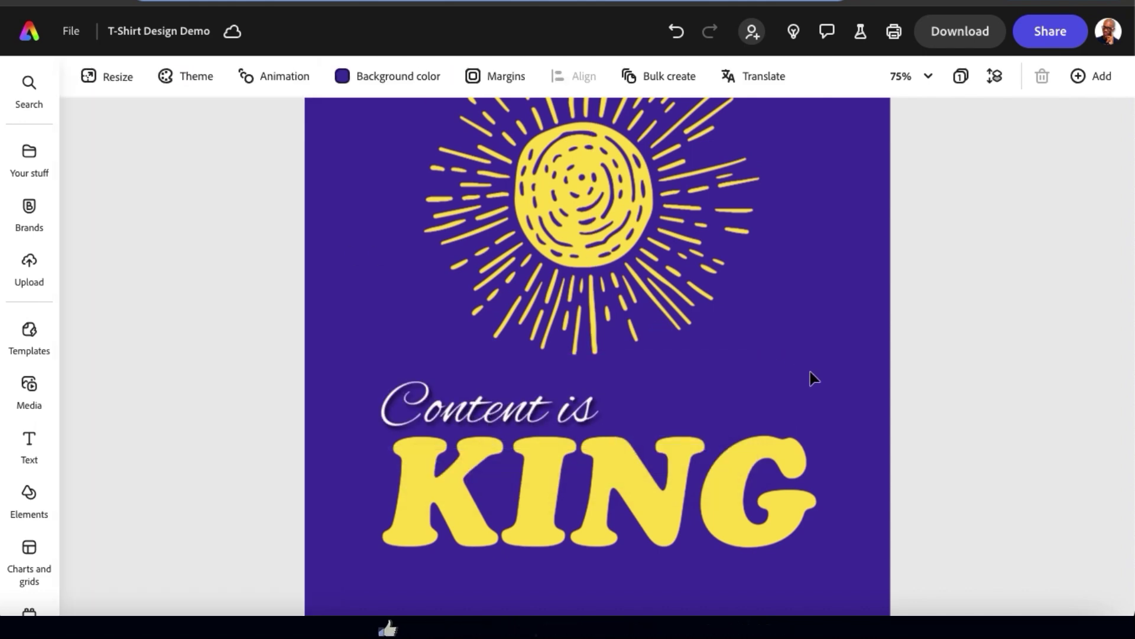
- Try several recommended fonts on the "KING" text, including IM FELL French Canon Italic
click(680, 487)
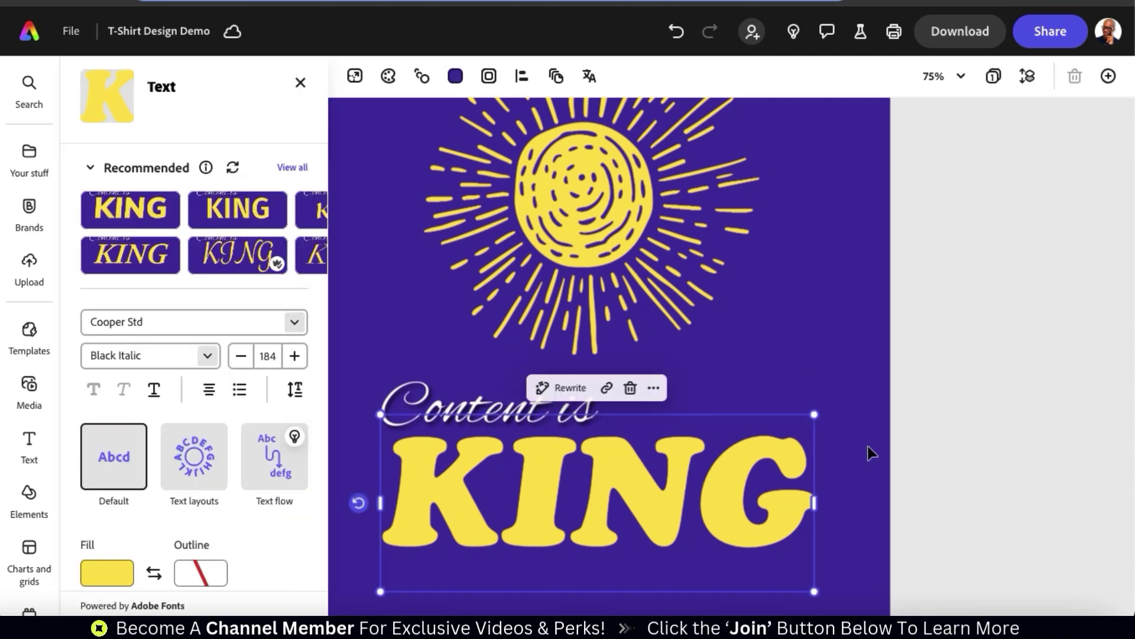
click(230, 249)
click(310, 210)
click(203, 254)
- Search the fonts for "brim" and apply Brim Narrow Combined 2 to the "KING" text
click(251, 320)
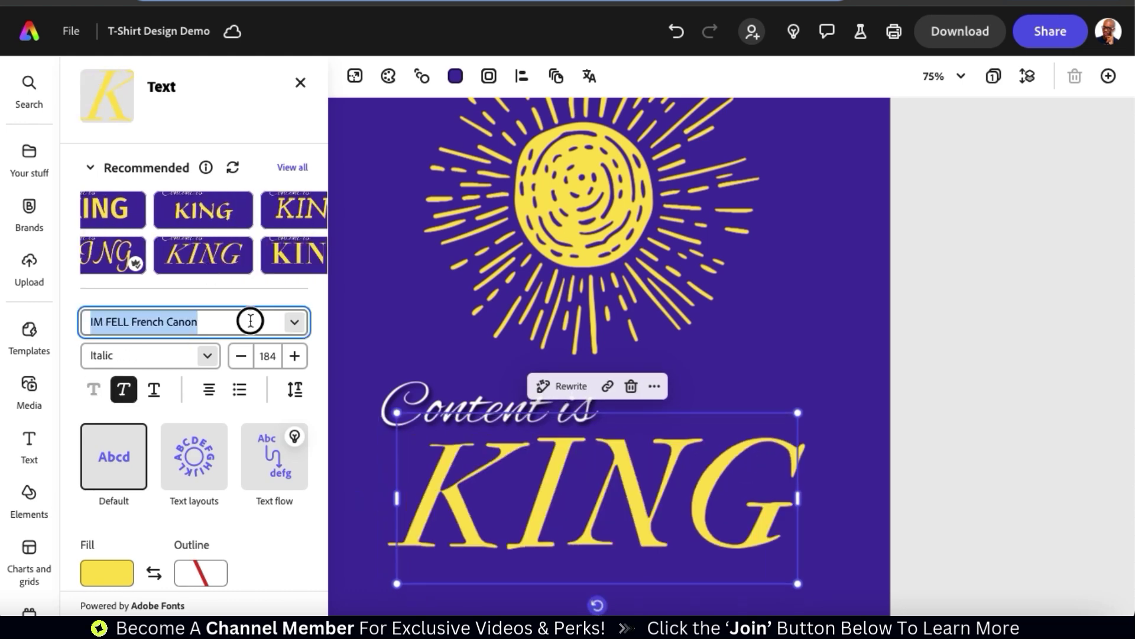
text(brim)
click(123, 200)
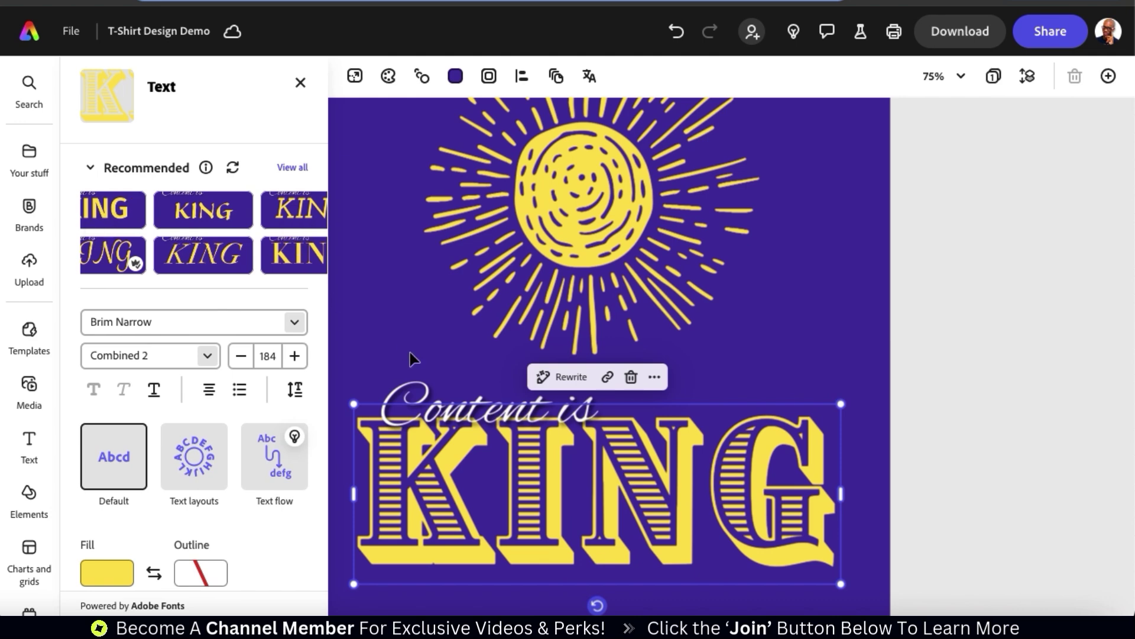
- Shrink the "KING" text to size 178 and move it just below "Content is" with their left edges aligned
click(353, 403)
drag(353, 403, 380, 423)
drag(727, 460, 741, 474)
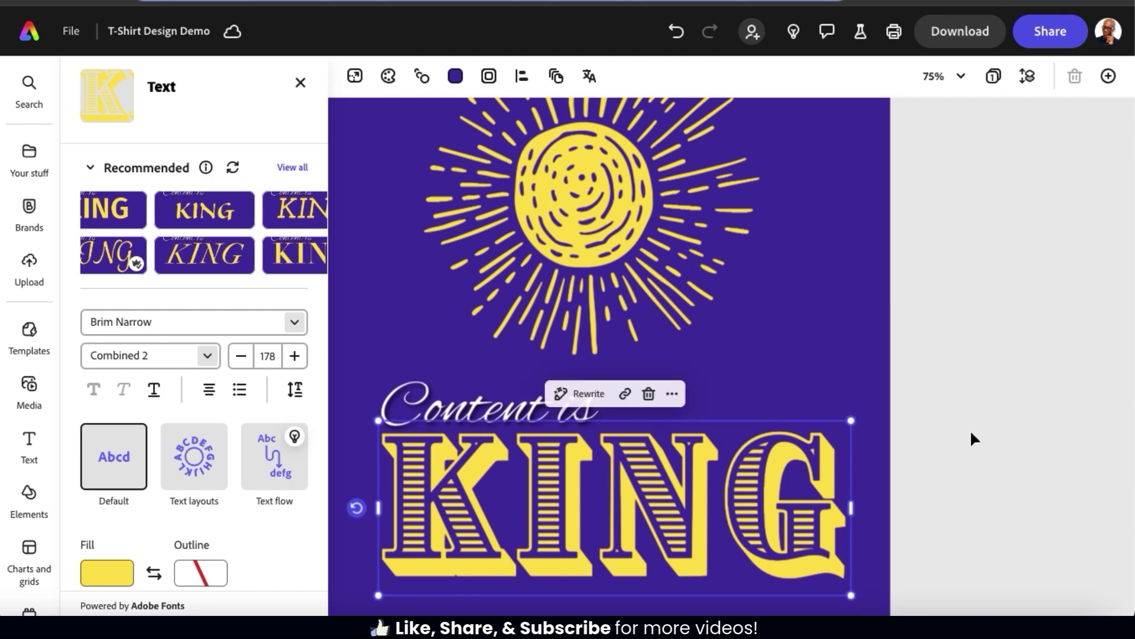
- Change the page's background color to black
click(867, 357)
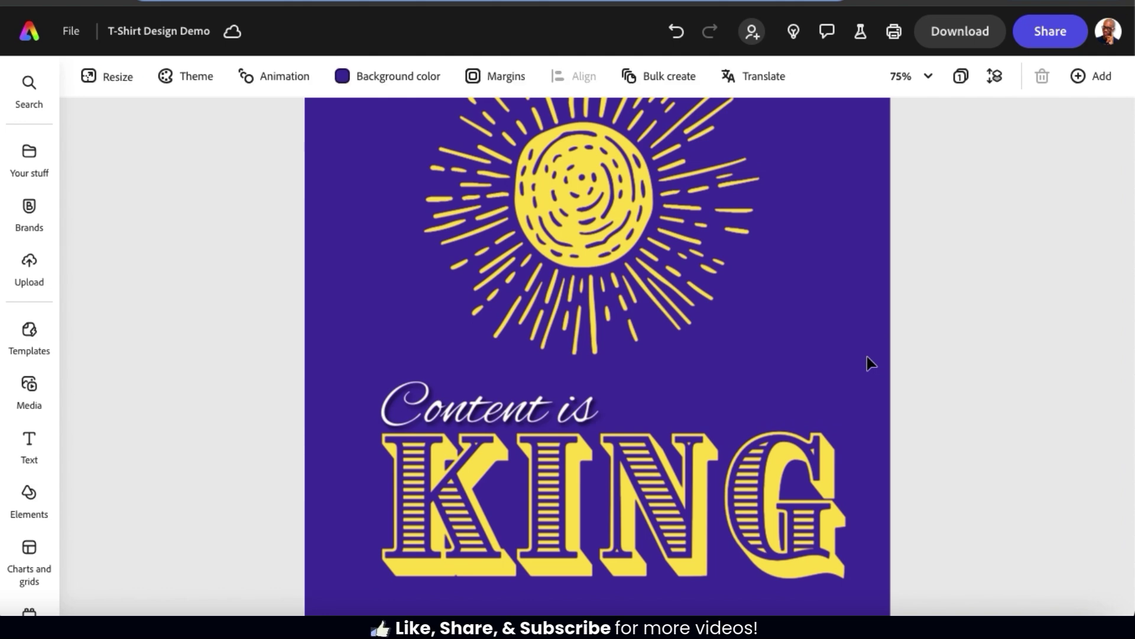
click(359, 87)
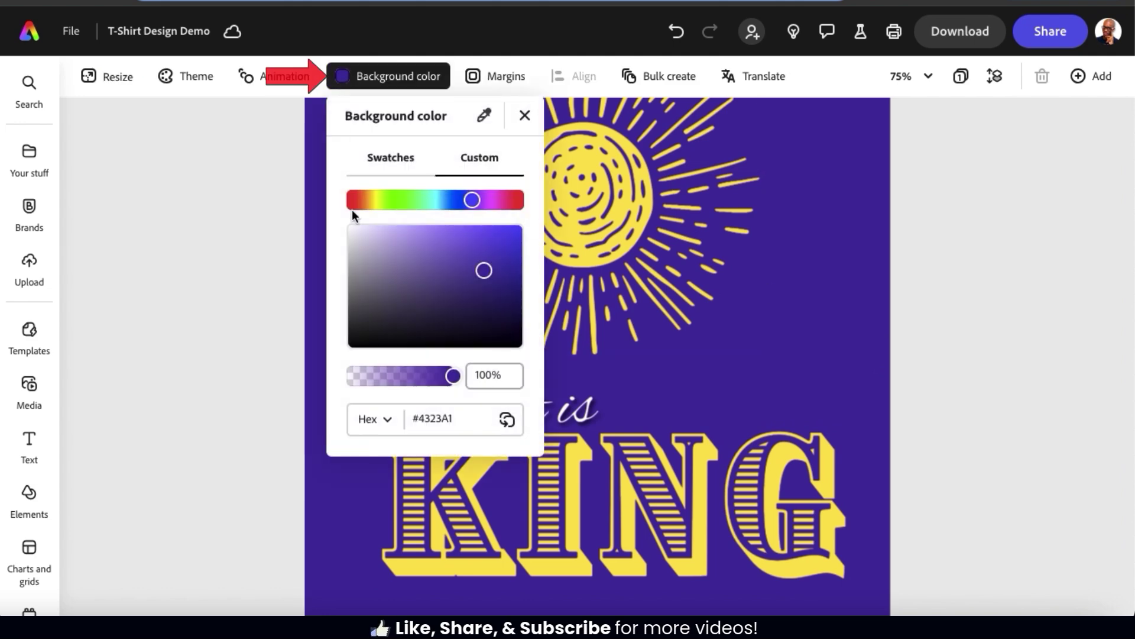
click(374, 163)
click(362, 206)
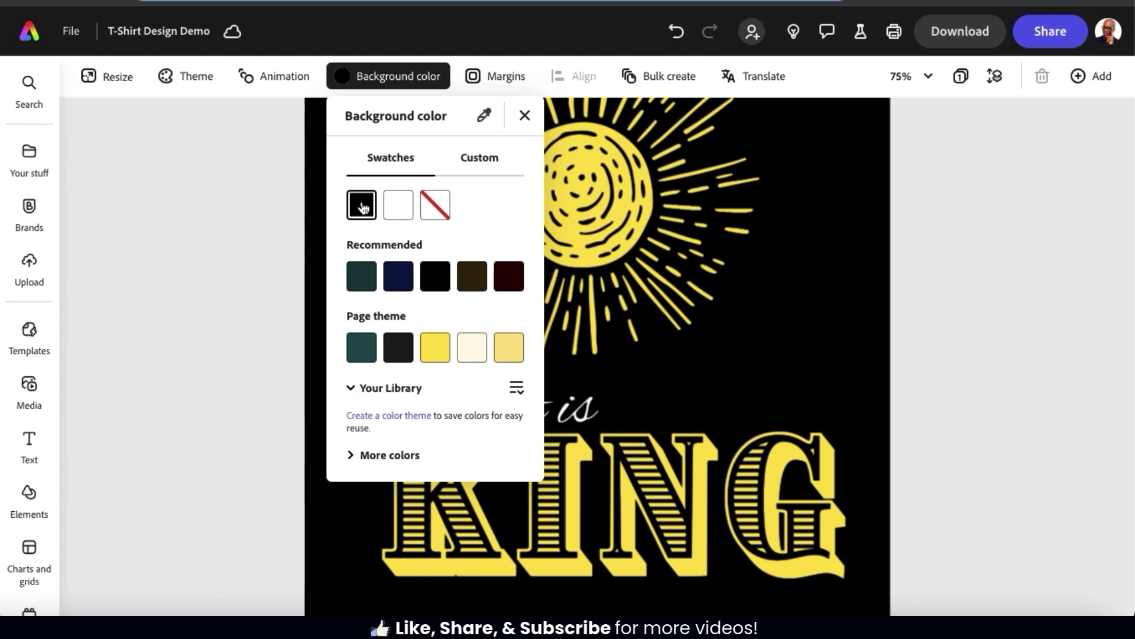
click(851, 307)
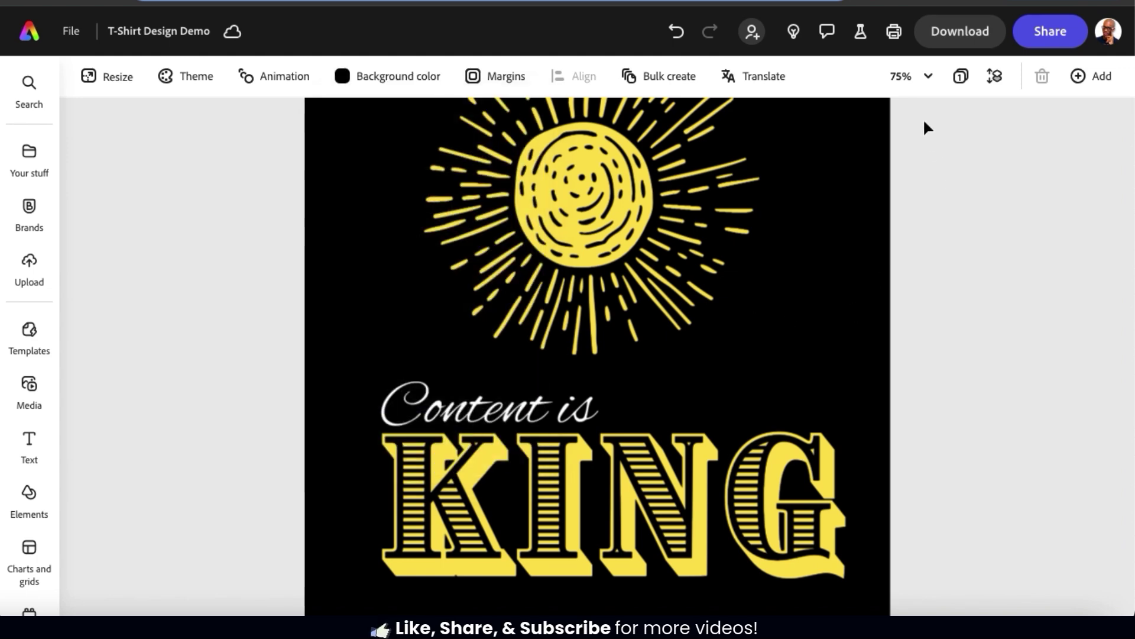
- Delete the yellow sun image above the text, viewing the design at 50% zoom
click(929, 80)
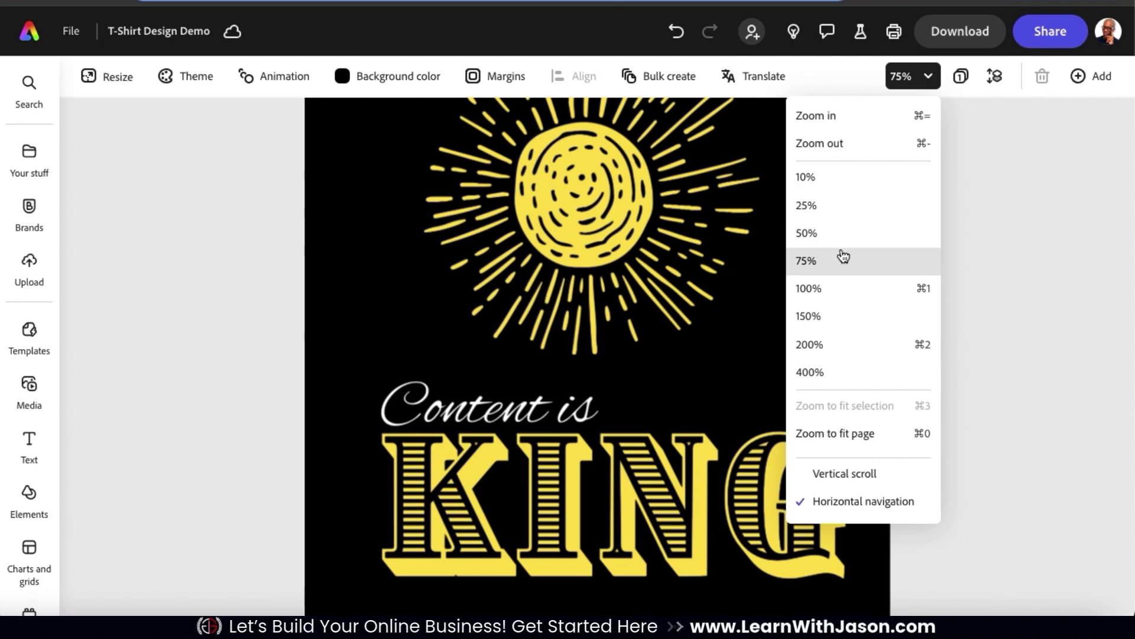
click(836, 232)
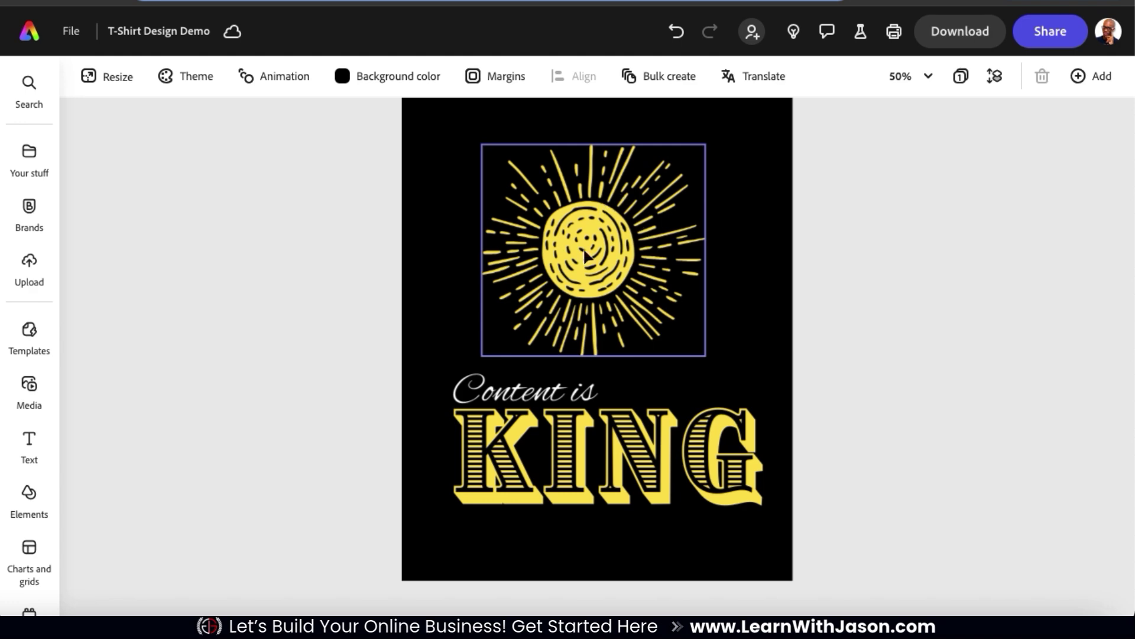
click(635, 211)
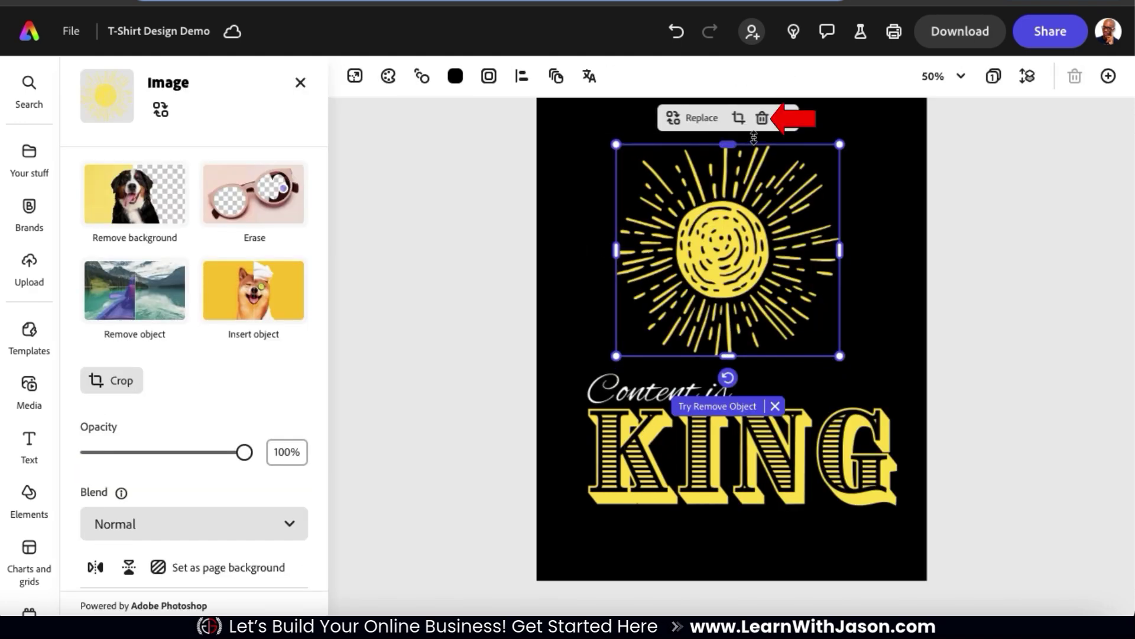
click(763, 118)
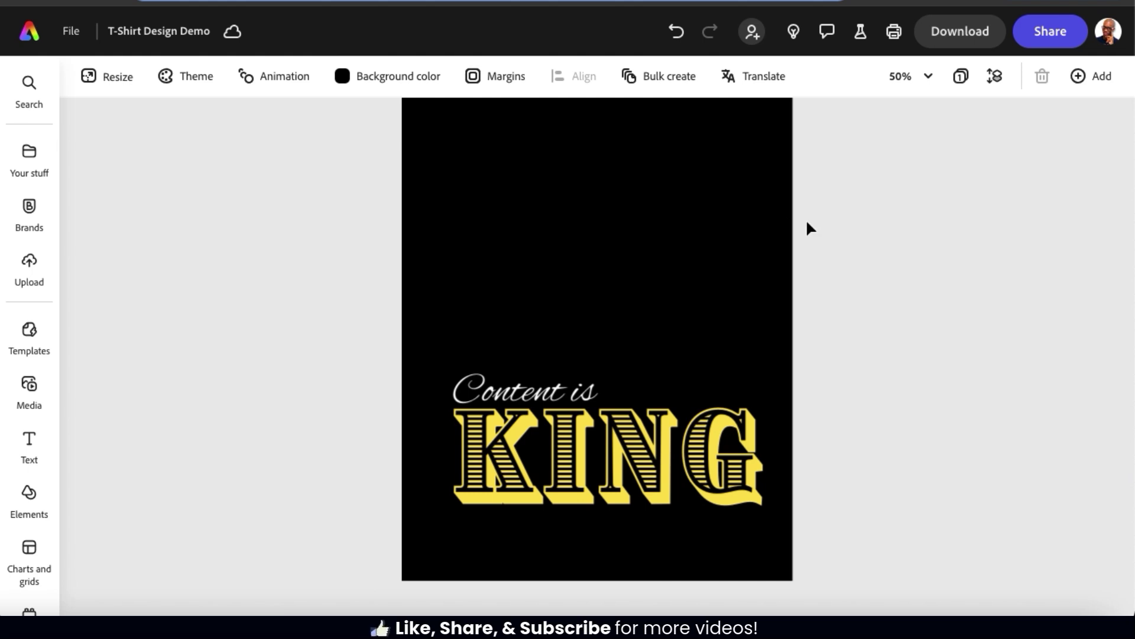
- Move "Content is" and "KING" together up into the empty upper half of the page
drag(825, 464, 418, 360)
drag(657, 421, 656, 256)
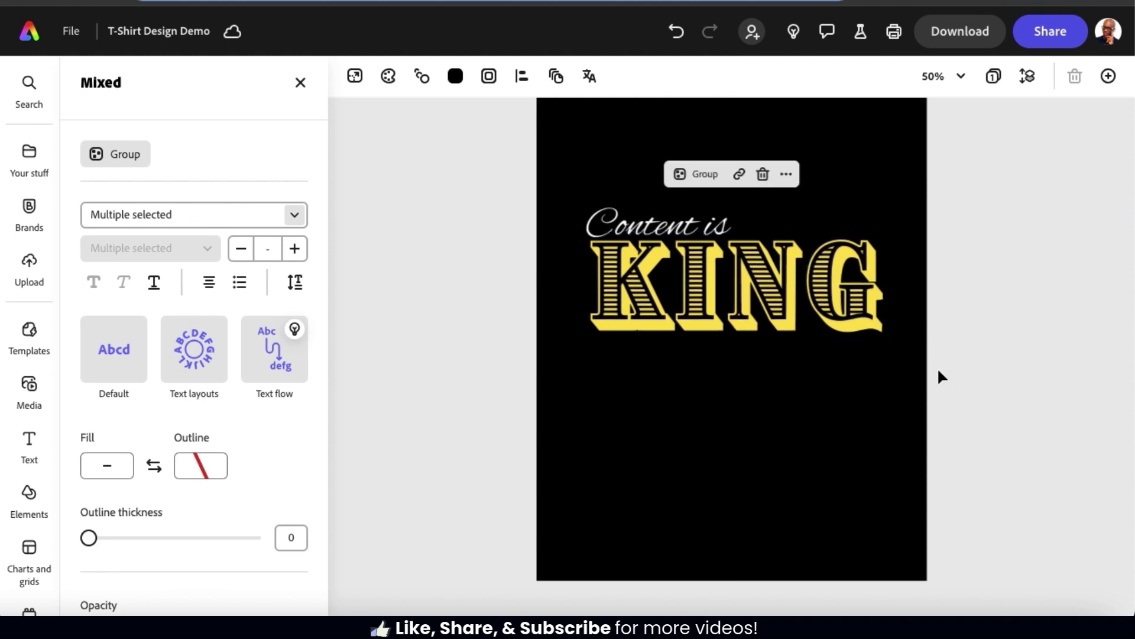
click(938, 371)
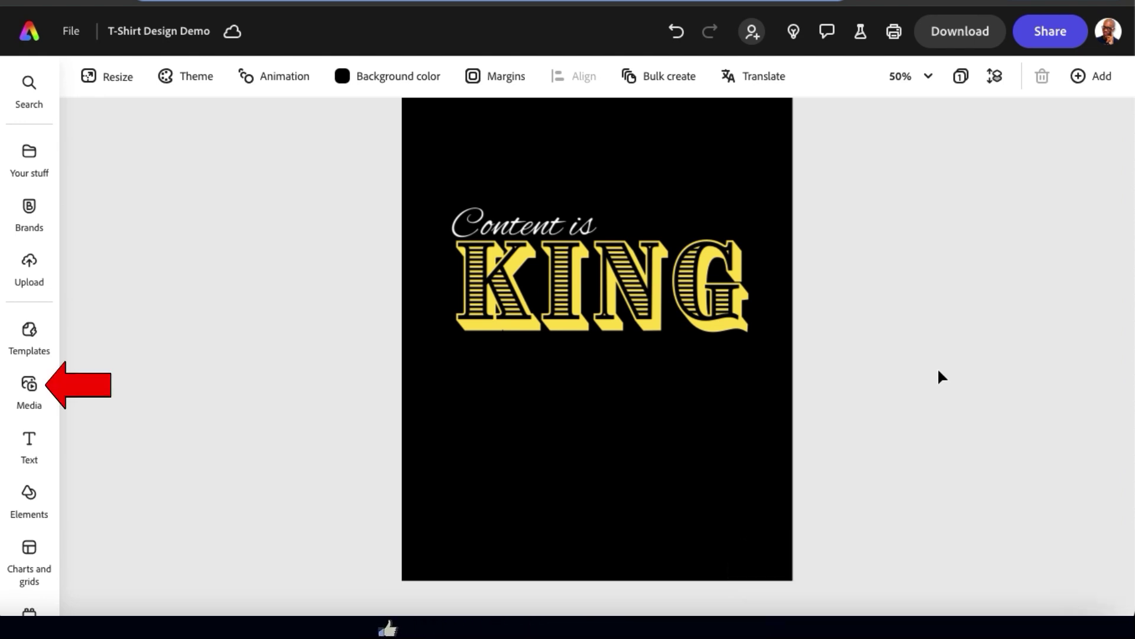
- Set up a square (1:1) AI-generated image described as "Golden crown with a computer cursor on the front."
click(29, 391)
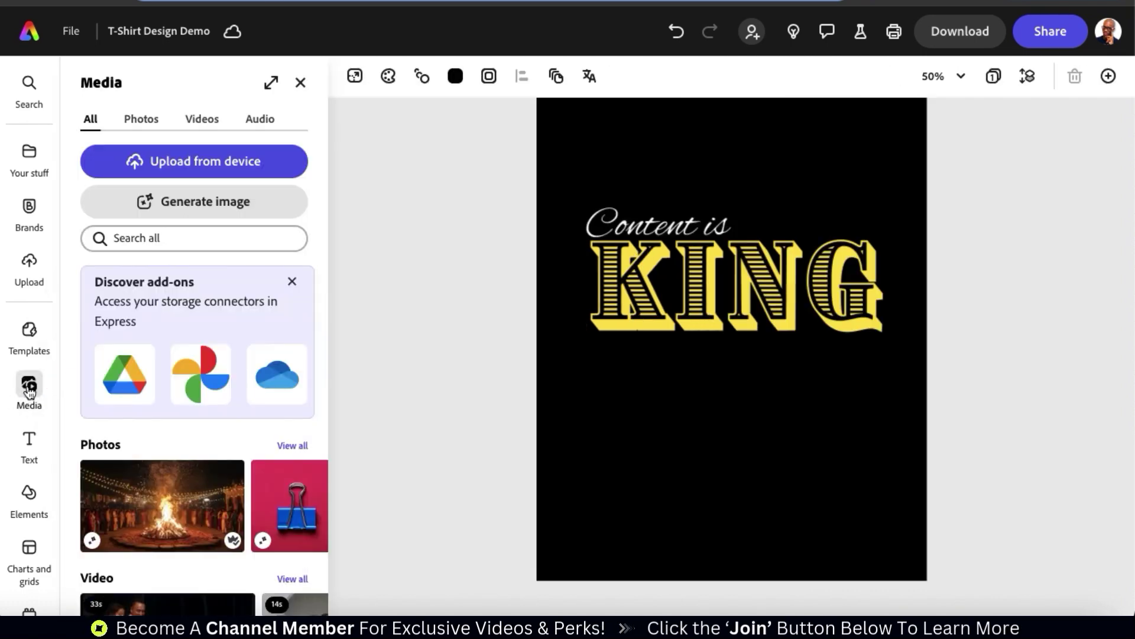
click(201, 212)
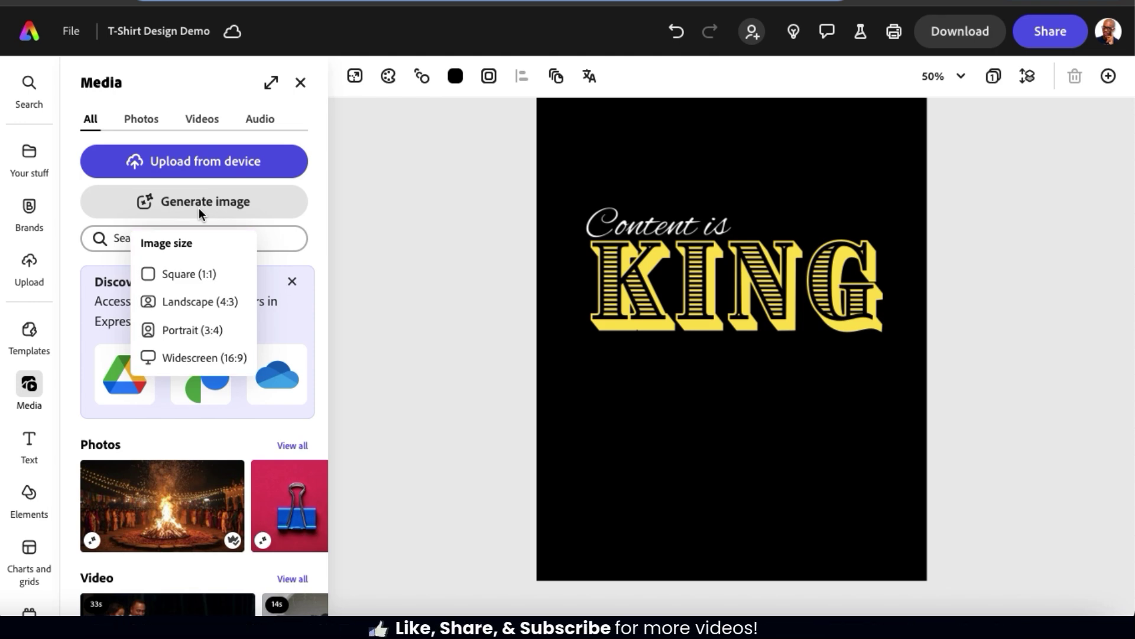
click(189, 286)
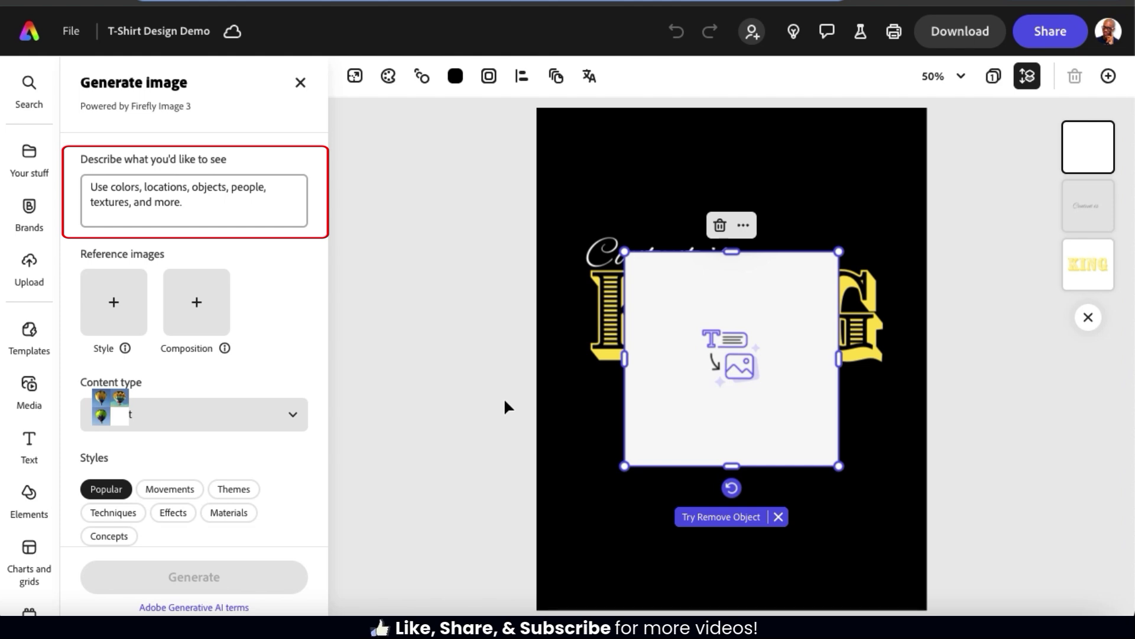
click(225, 213)
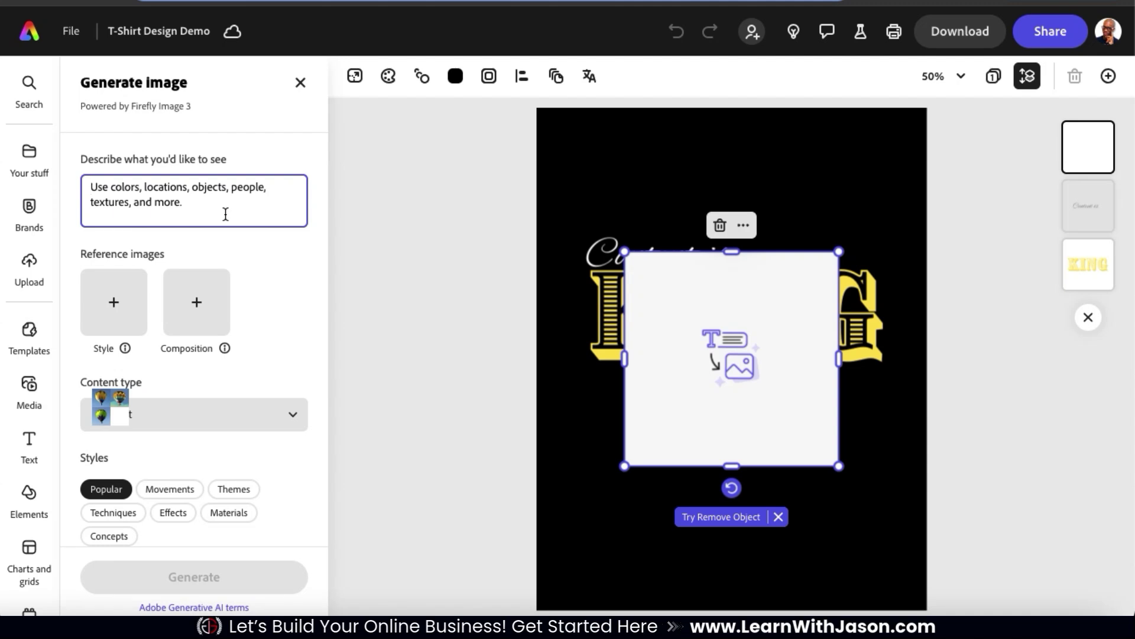
text(Golden crown with a computer)
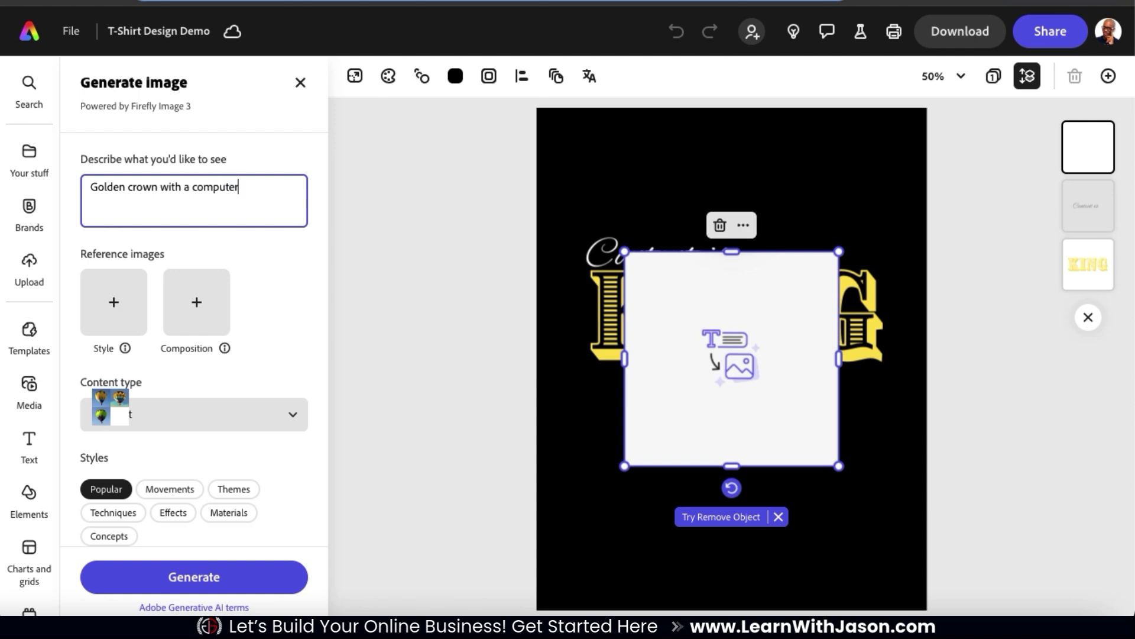
text( cursor on the front.)
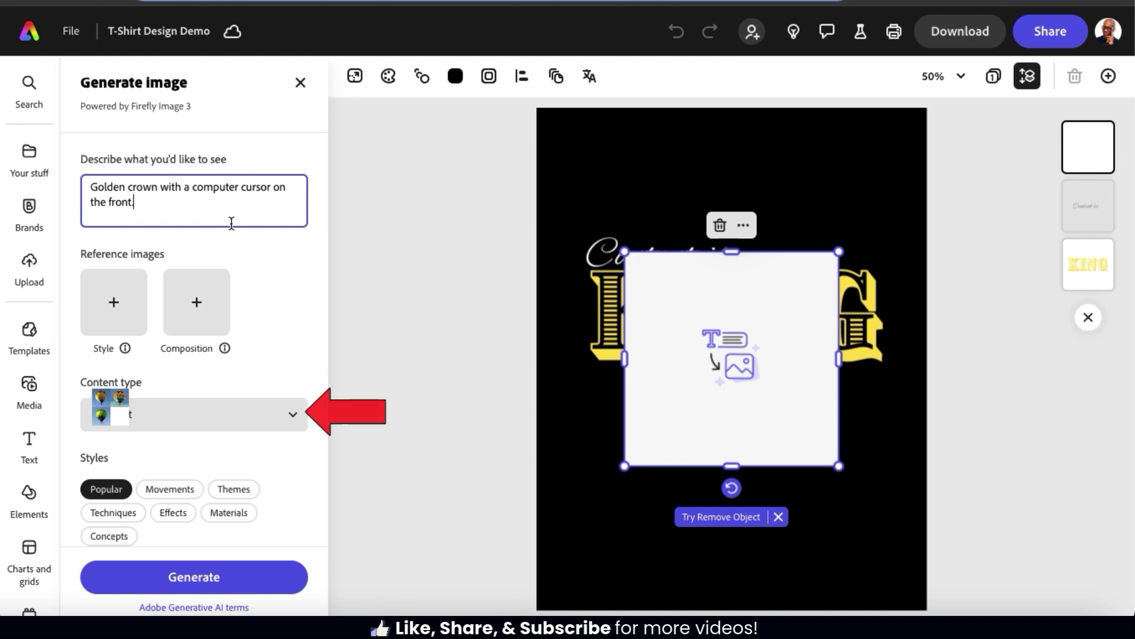
- Set the image's content type to Graphic and choose the Simple concept style and the popular Digital art style
click(297, 419)
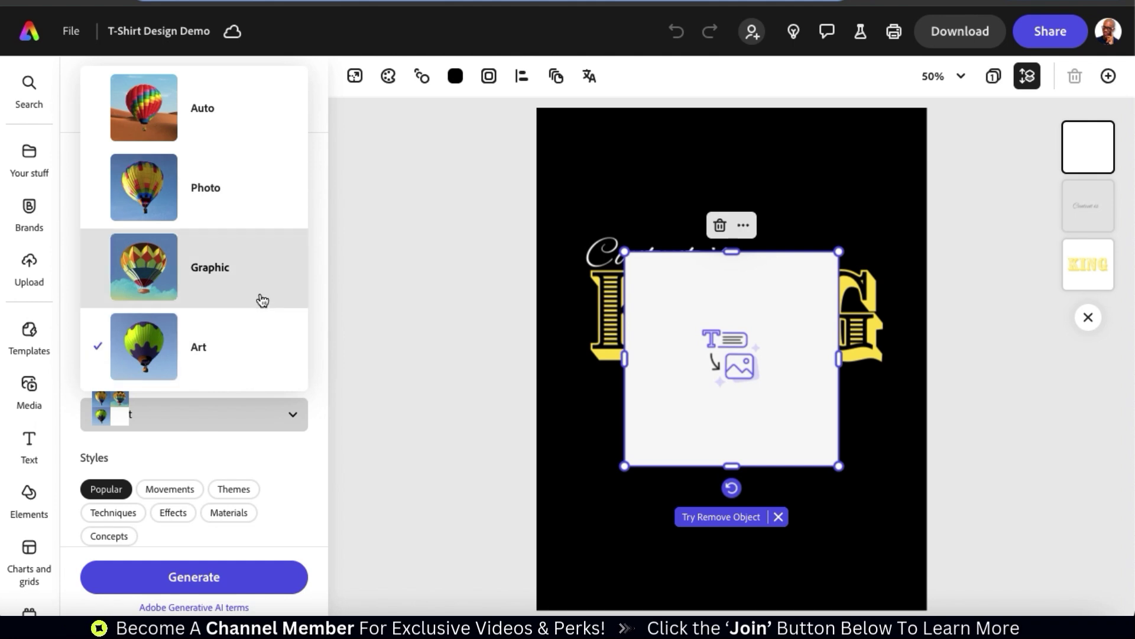
click(214, 264)
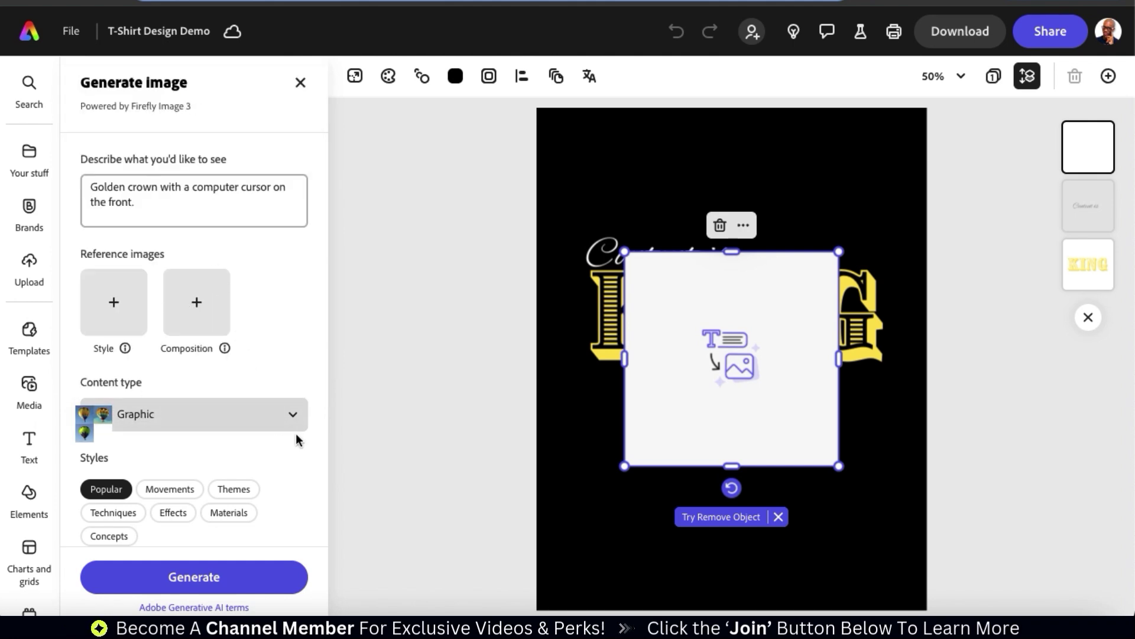
scroll(294, 436, down, 3)
scroll(294, 433, down, 1)
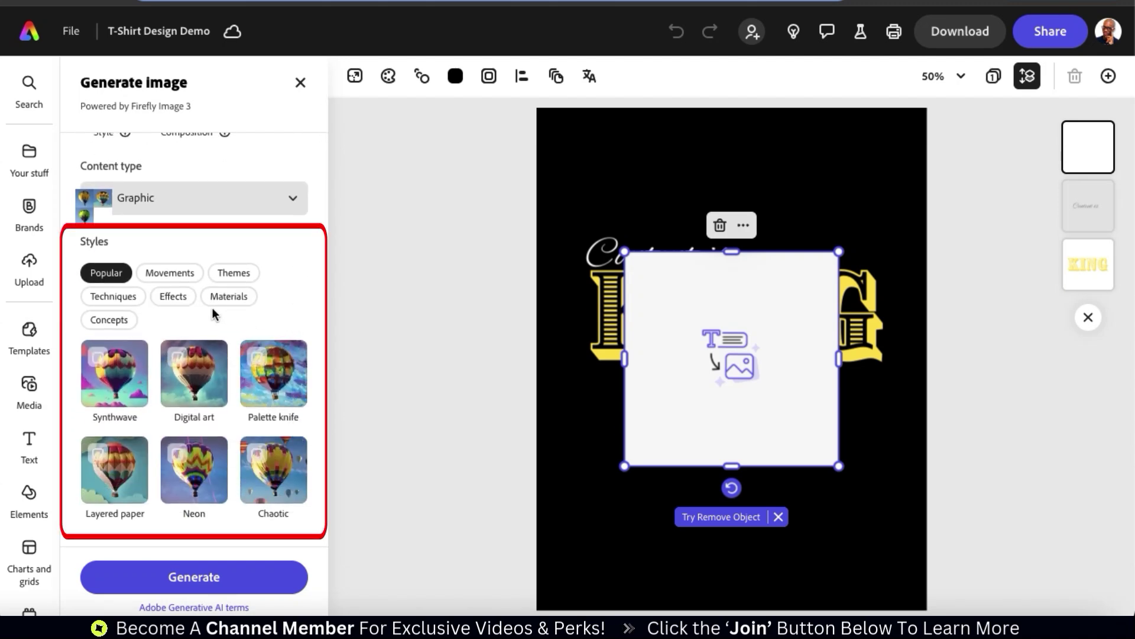
click(137, 298)
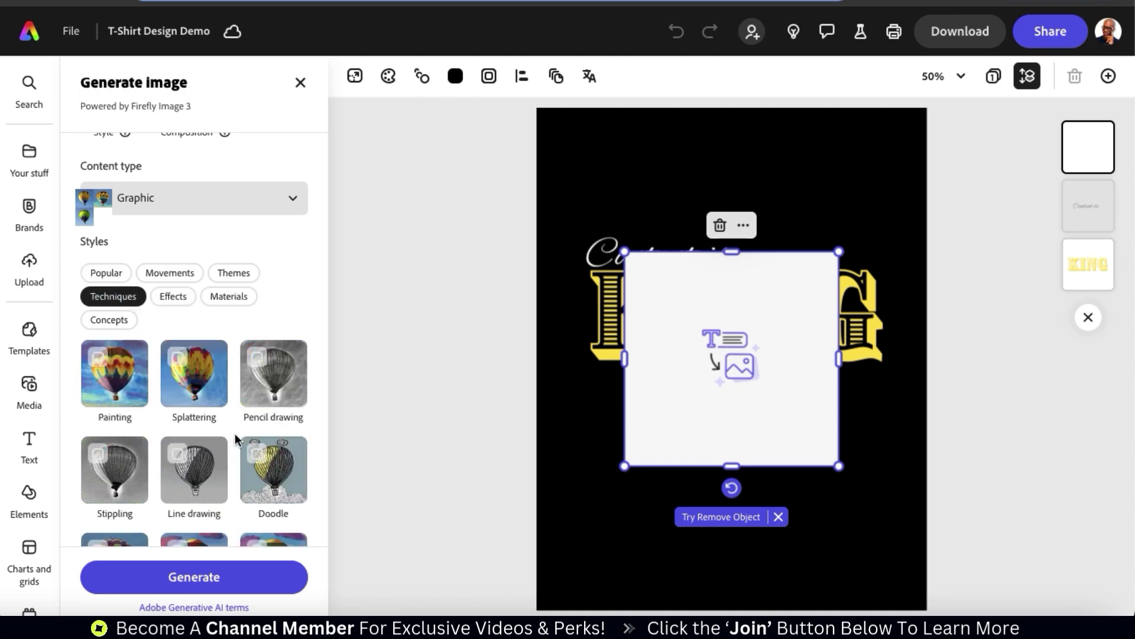
scroll(235, 433, down, 3)
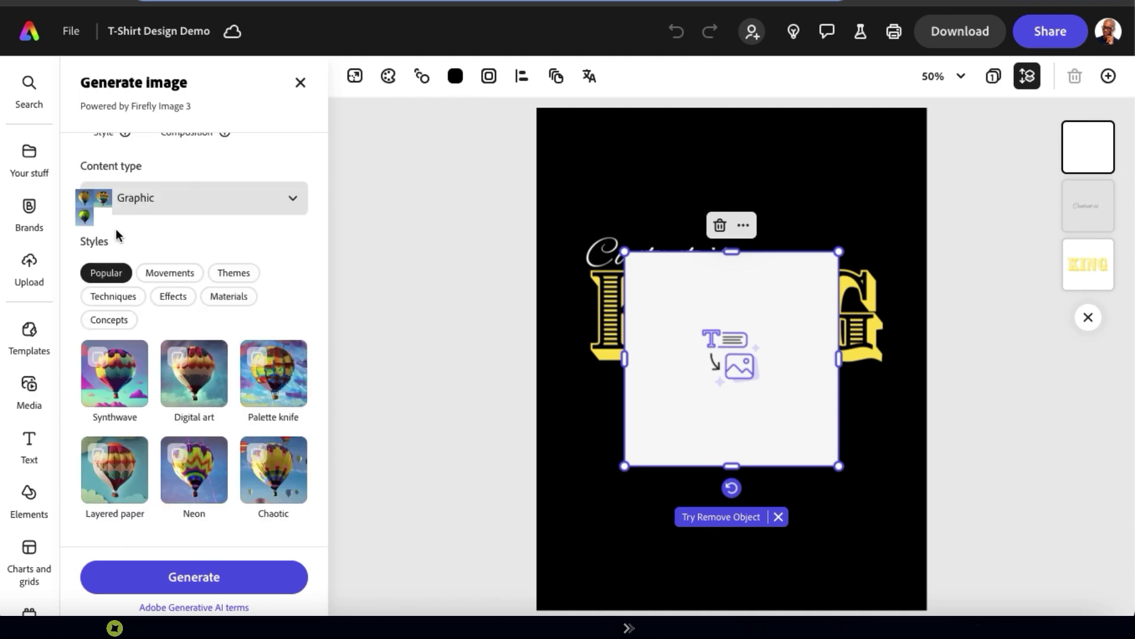
click(108, 319)
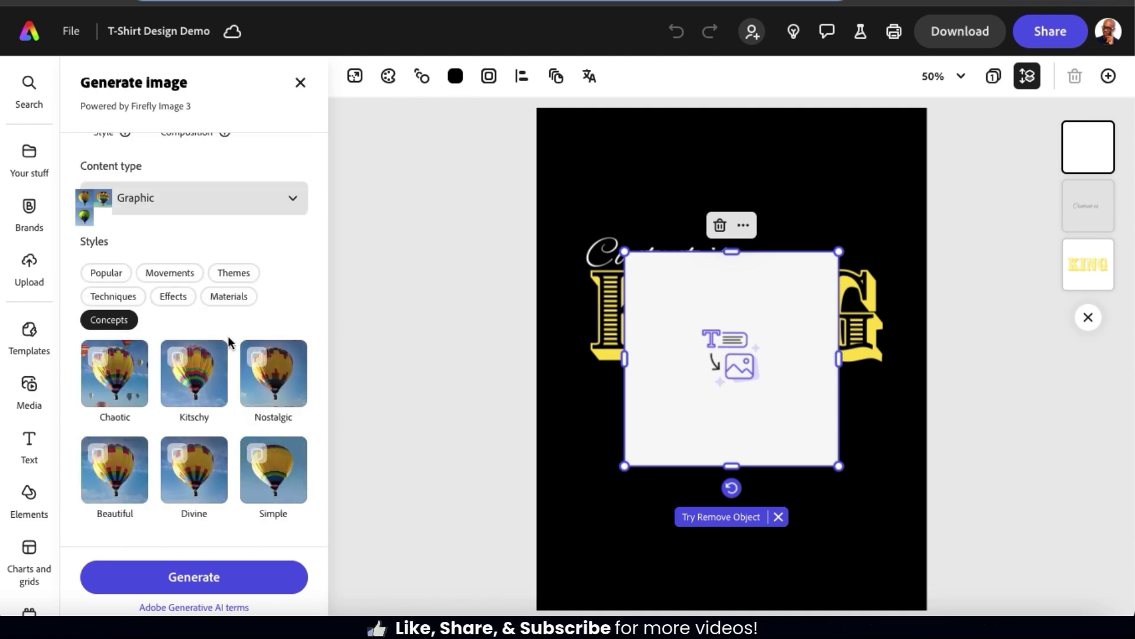
click(278, 495)
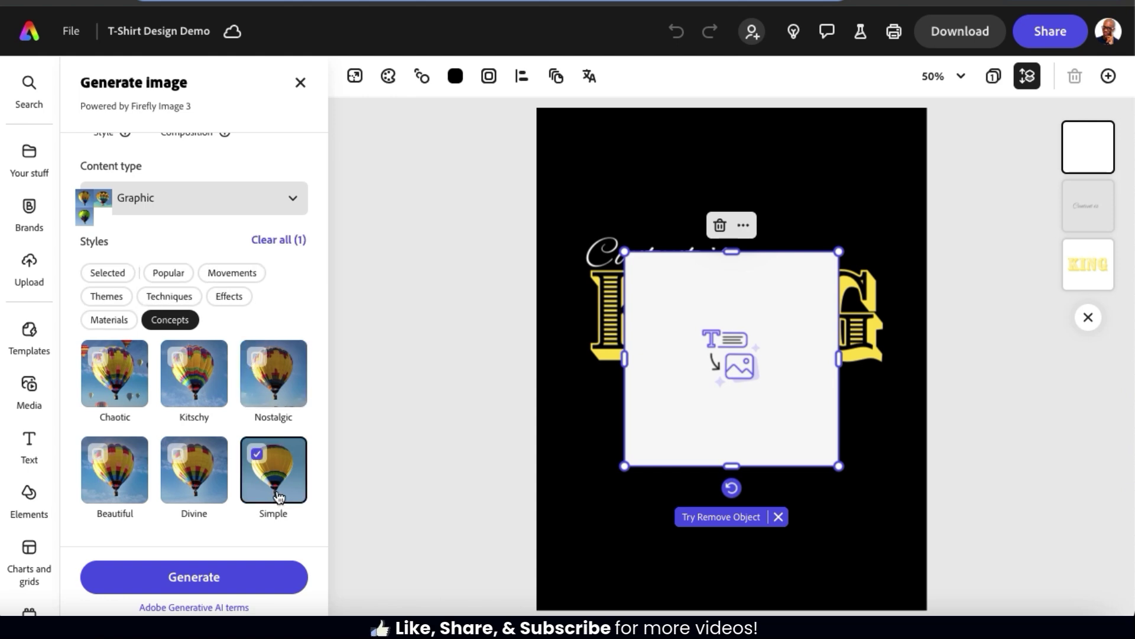
click(177, 274)
click(207, 404)
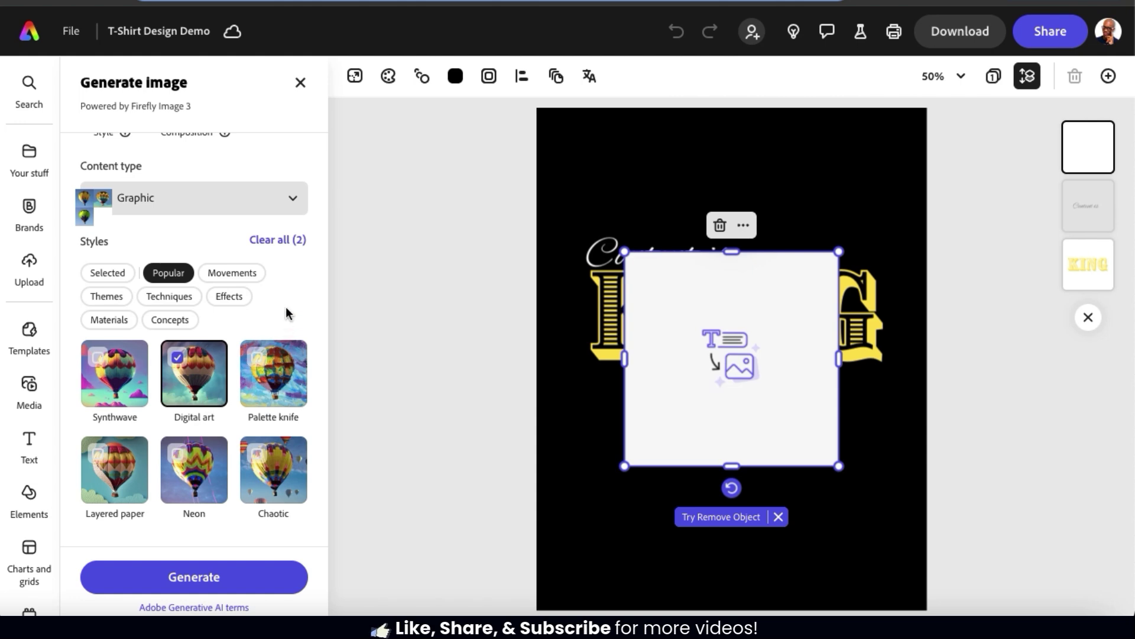
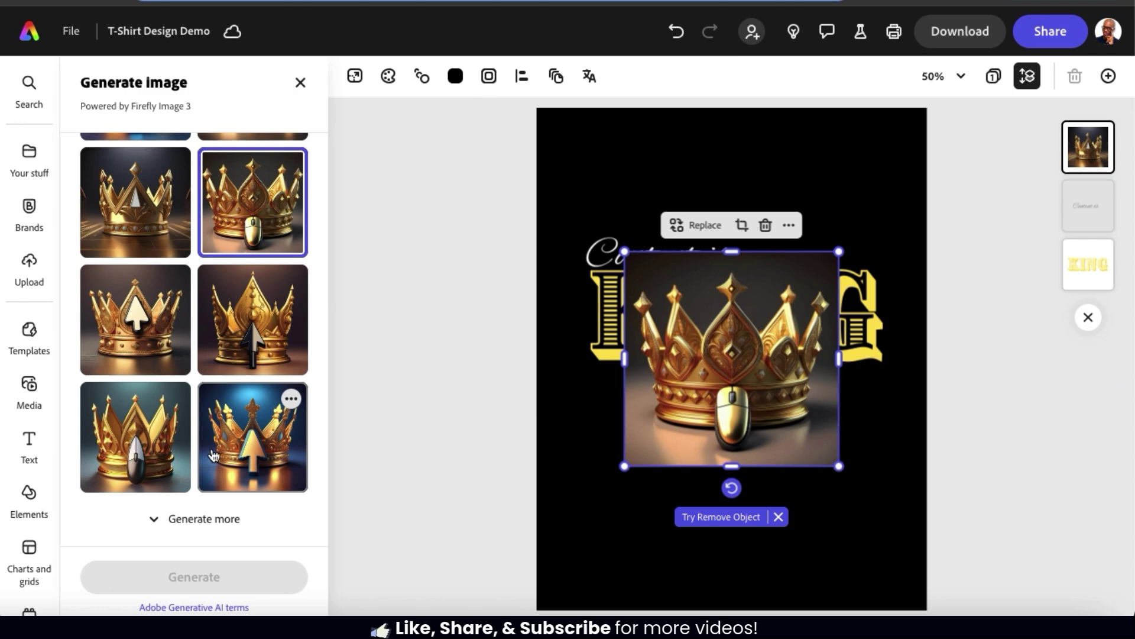
- Compare several generated crown variations and keep the one with the small silver cursor at its center and a dark background
click(148, 310)
click(137, 430)
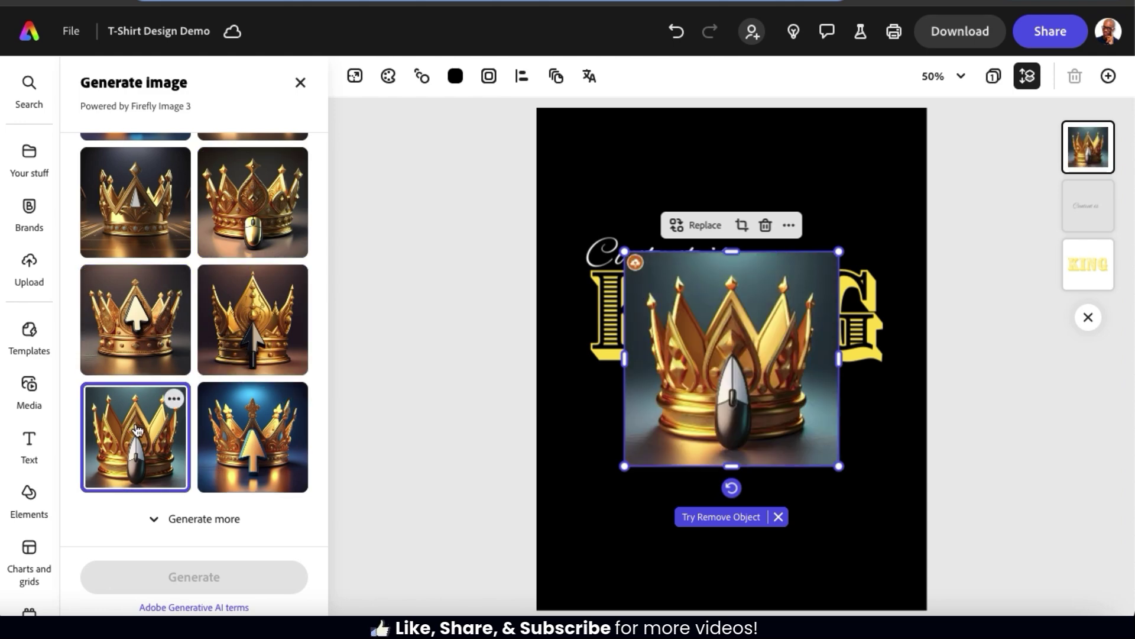
click(143, 235)
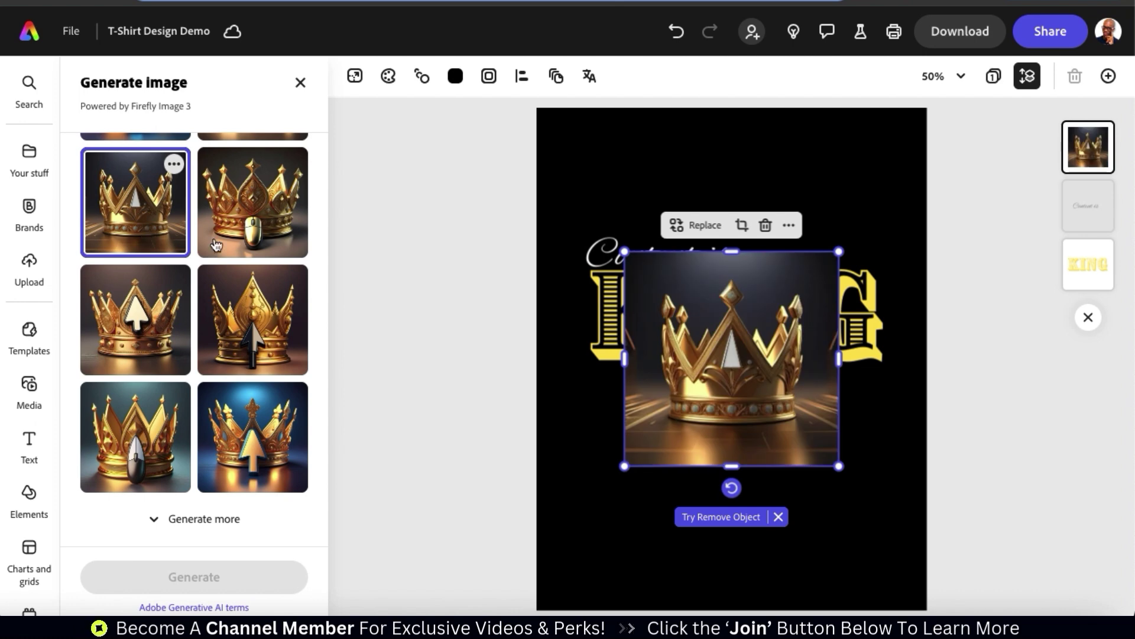
click(585, 413)
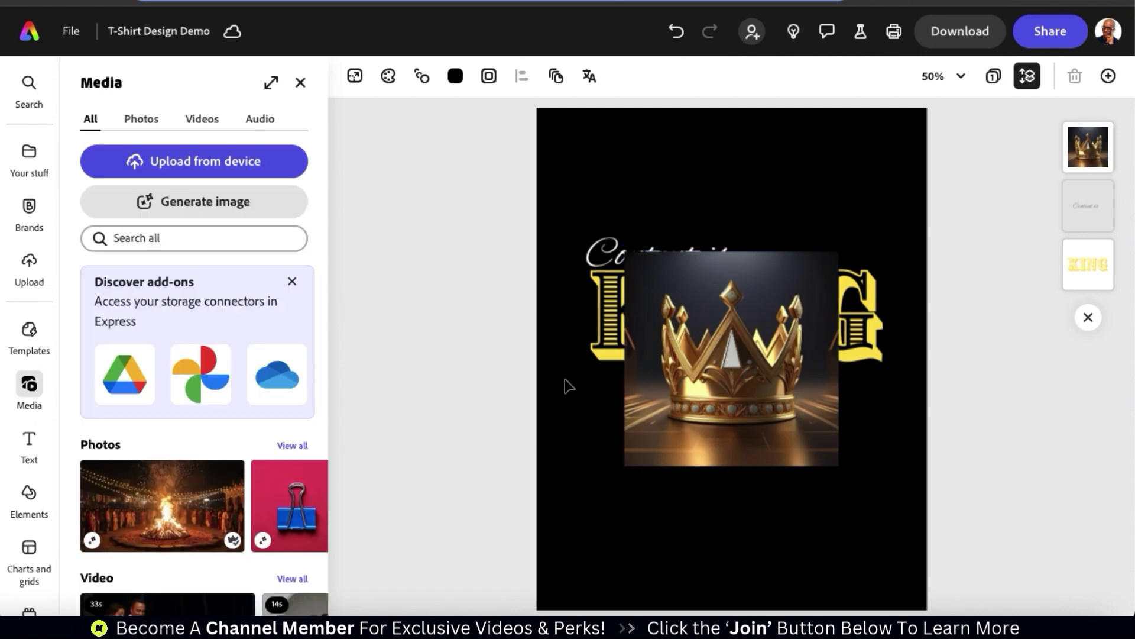
- Remove the background from the generated crown image
click(301, 84)
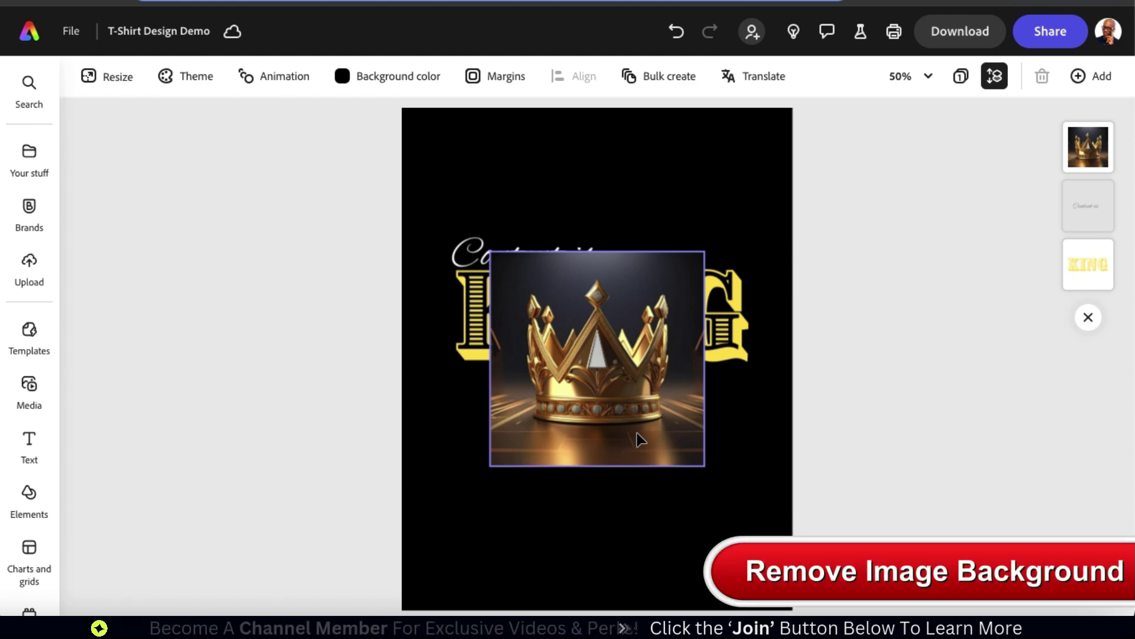
click(619, 418)
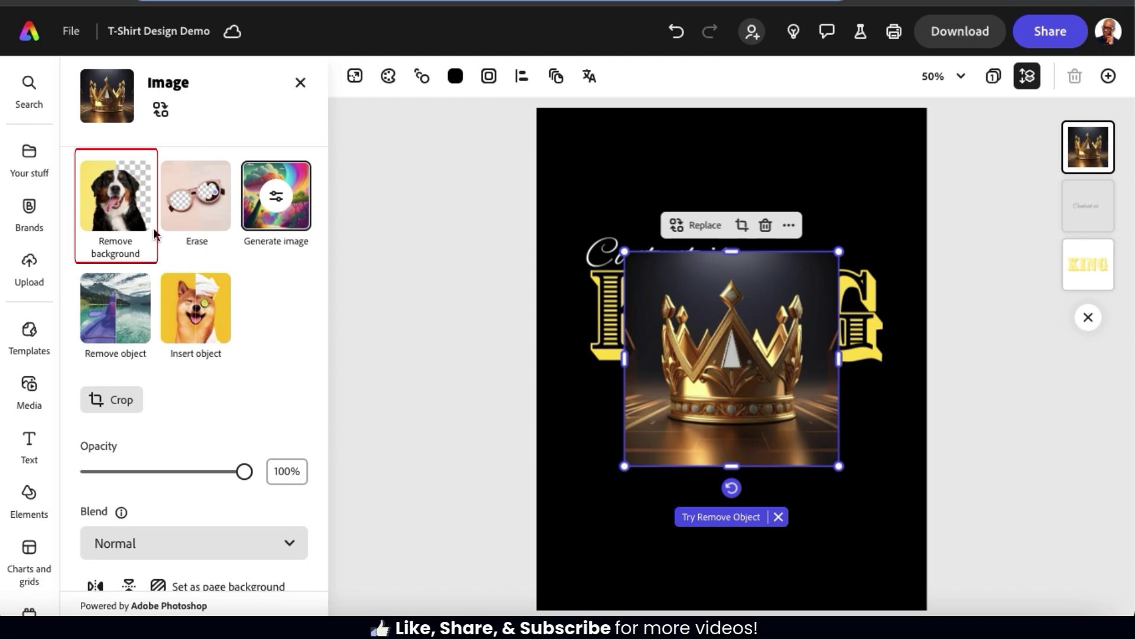
click(115, 199)
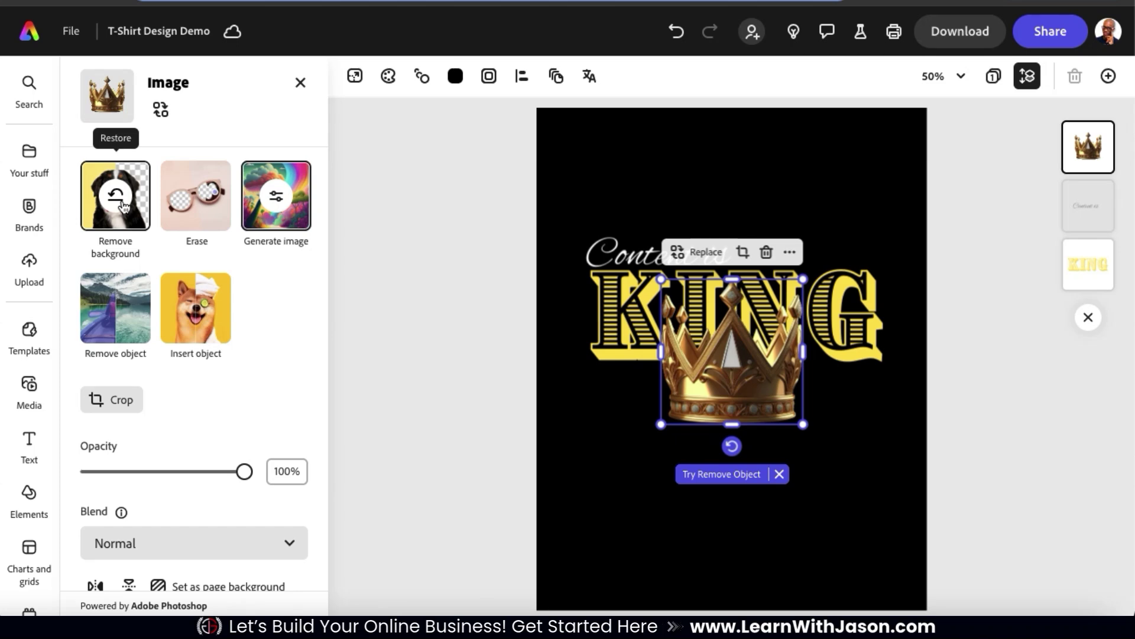
- Resize the crown, tilt it slightly clockwise and place it on top of the "G" in "KING"
drag(661, 424, 601, 393)
shift+click(731, 248)
click(732, 248)
click(914, 328)
click(731, 213)
drag(648, 130, 749, 234)
drag(774, 295, 827, 295)
click(609, 337)
shift+click(702, 467)
drag(671, 363, 672, 300)
click(839, 243)
click(828, 295)
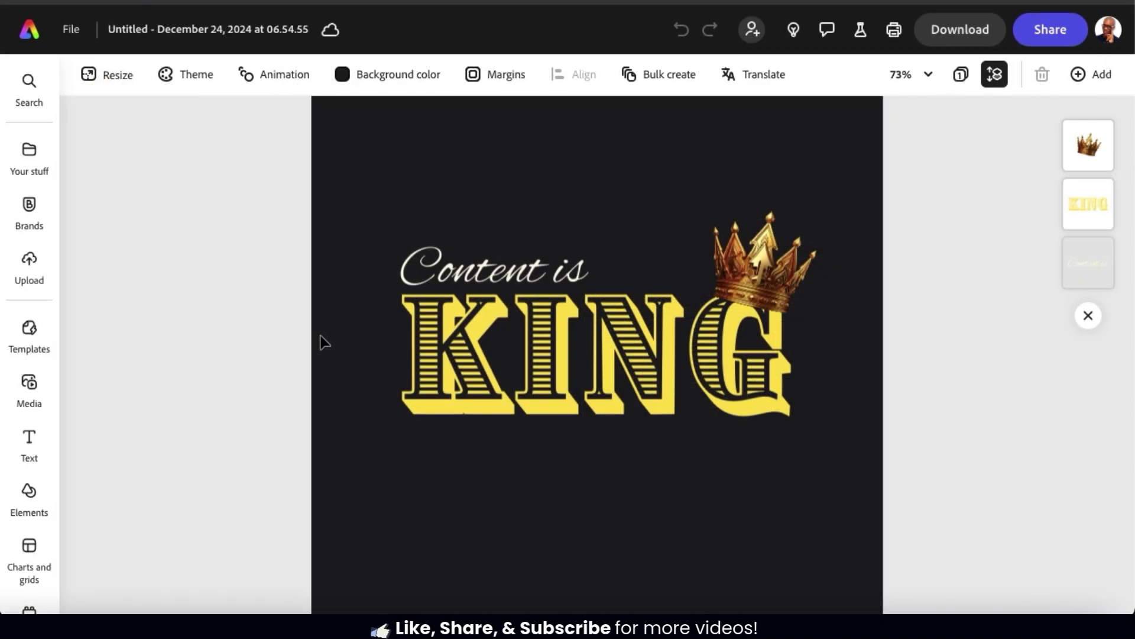
- Add a text reading "The Crown Jewel of Marketing" beneath the word "KING"
scroll(319, 340, up, 5)
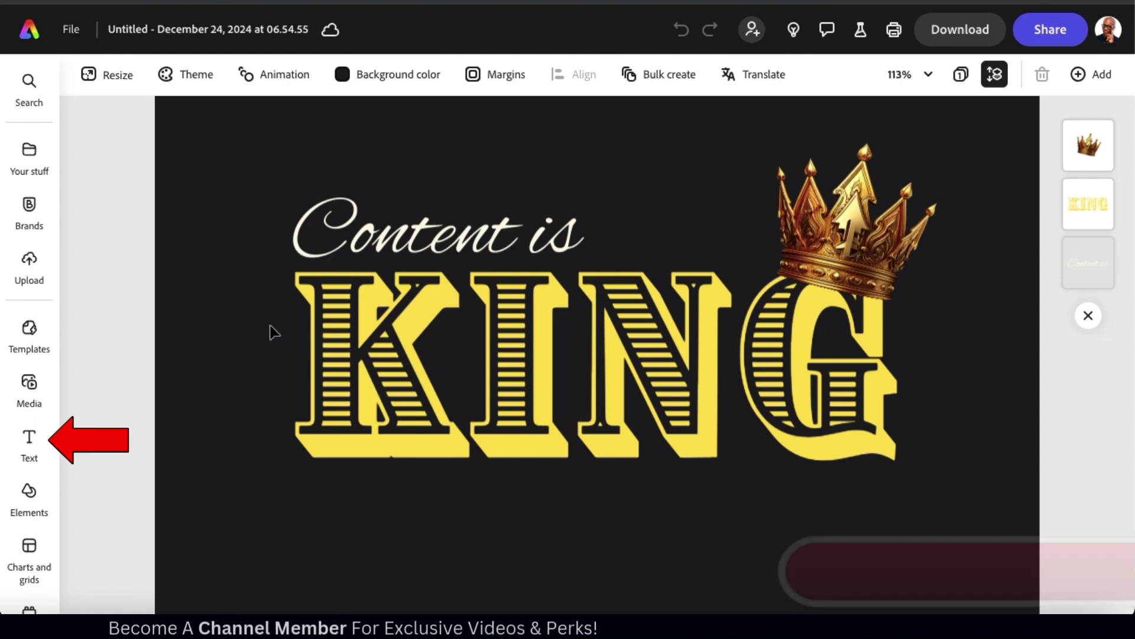
click(29, 440)
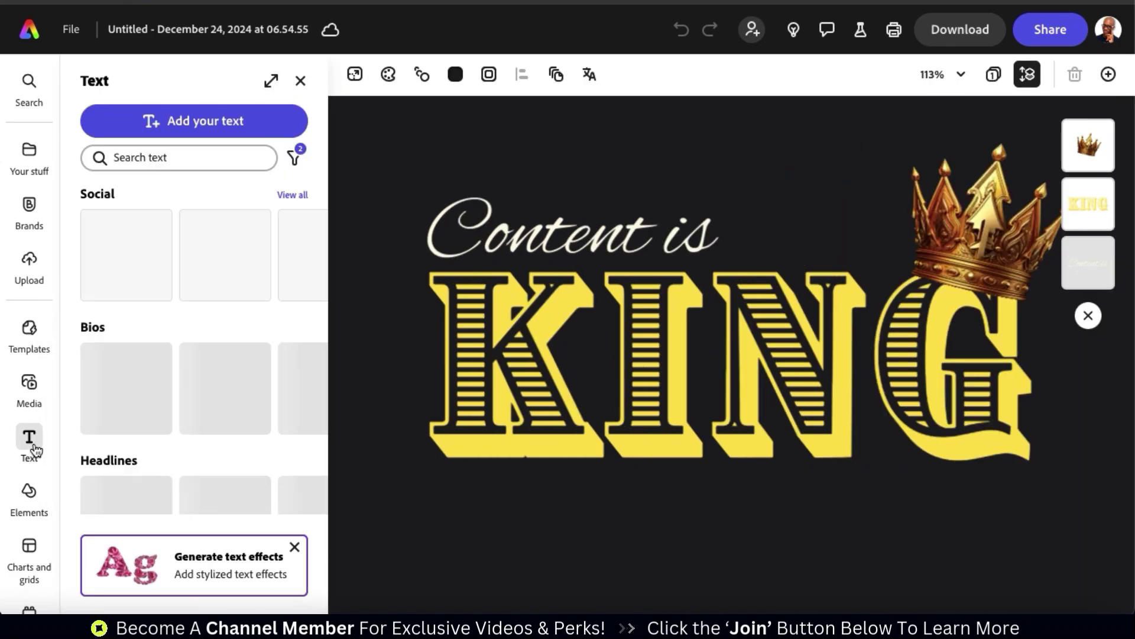
click(216, 123)
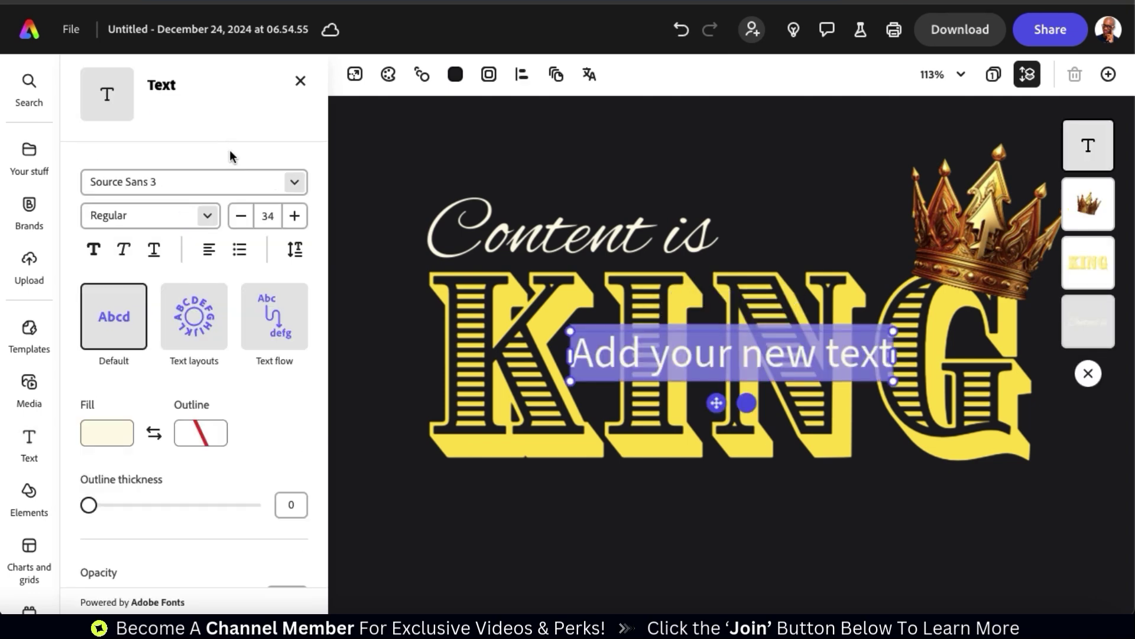
text(The Crown)
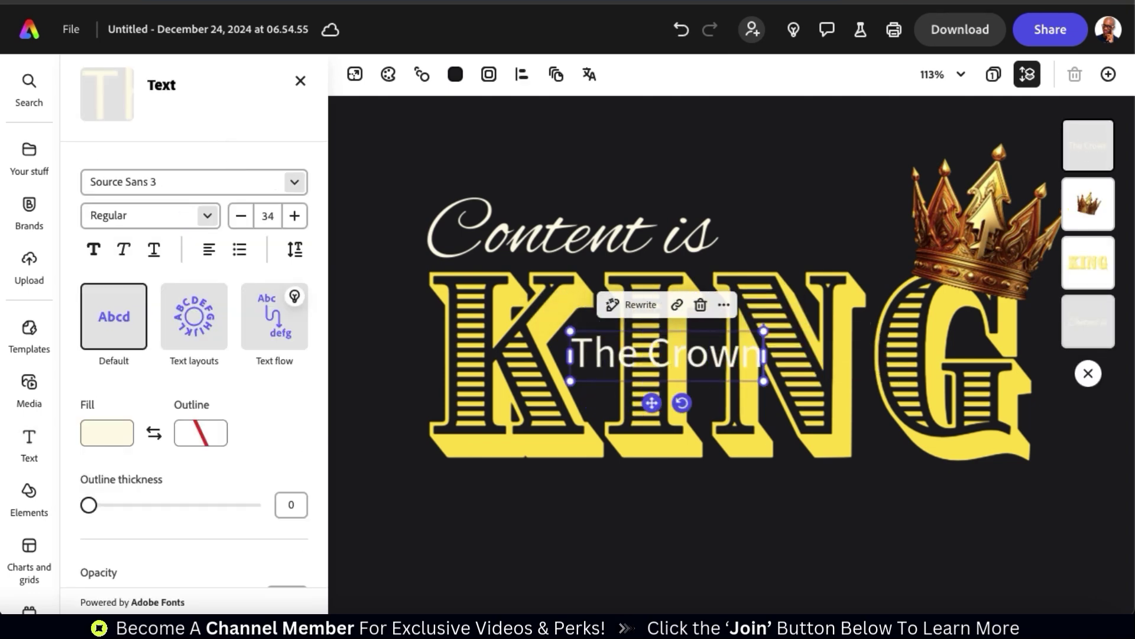
text( Jew)
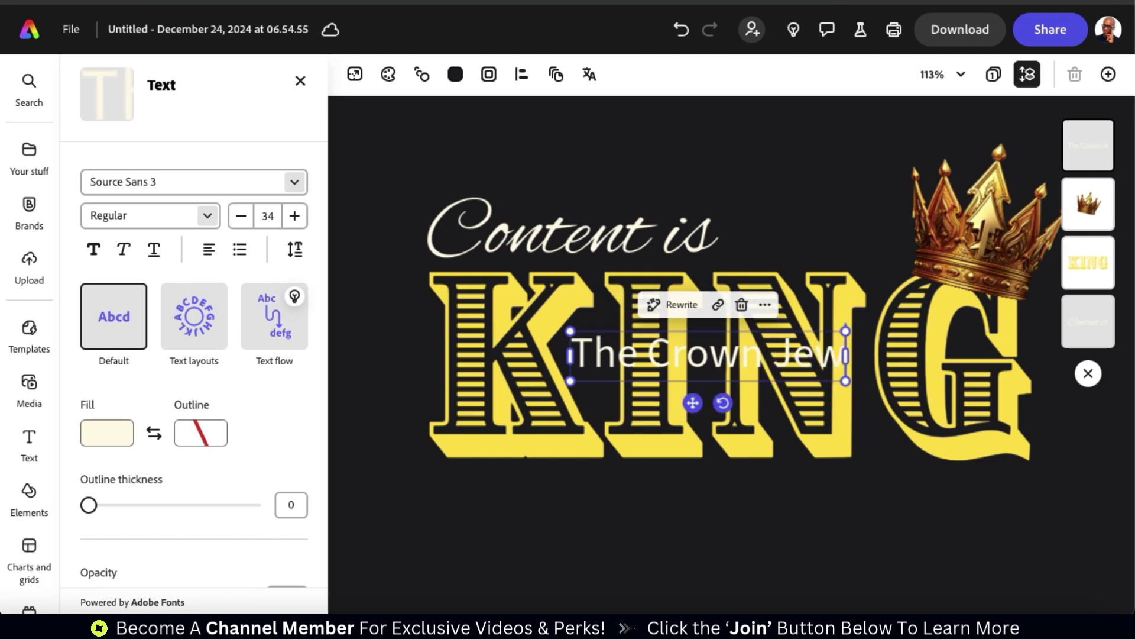
text(el of Marketing)
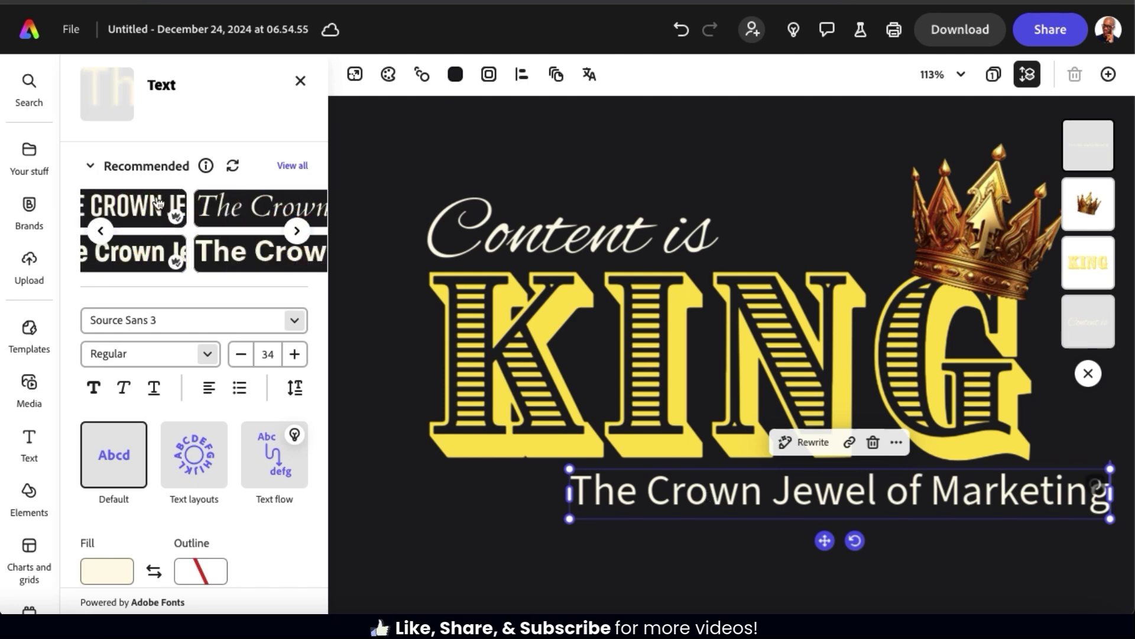
- Set the tagline in IvyPresto Display Thin, shrink it to size 27 and align its right end with the end of "KING"
click(159, 204)
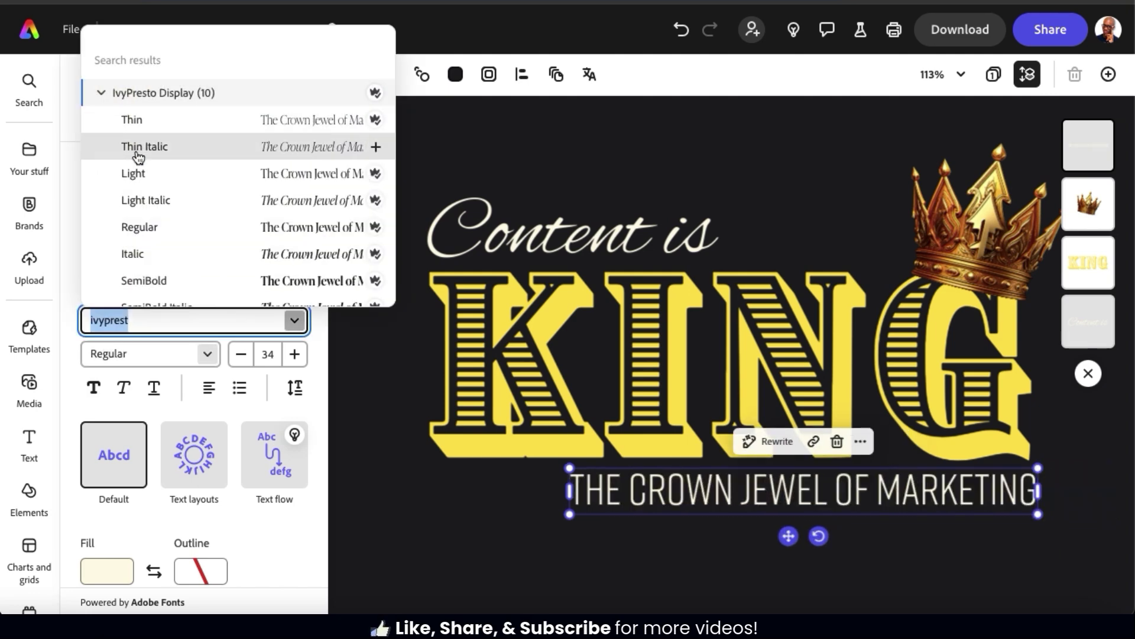
click(147, 124)
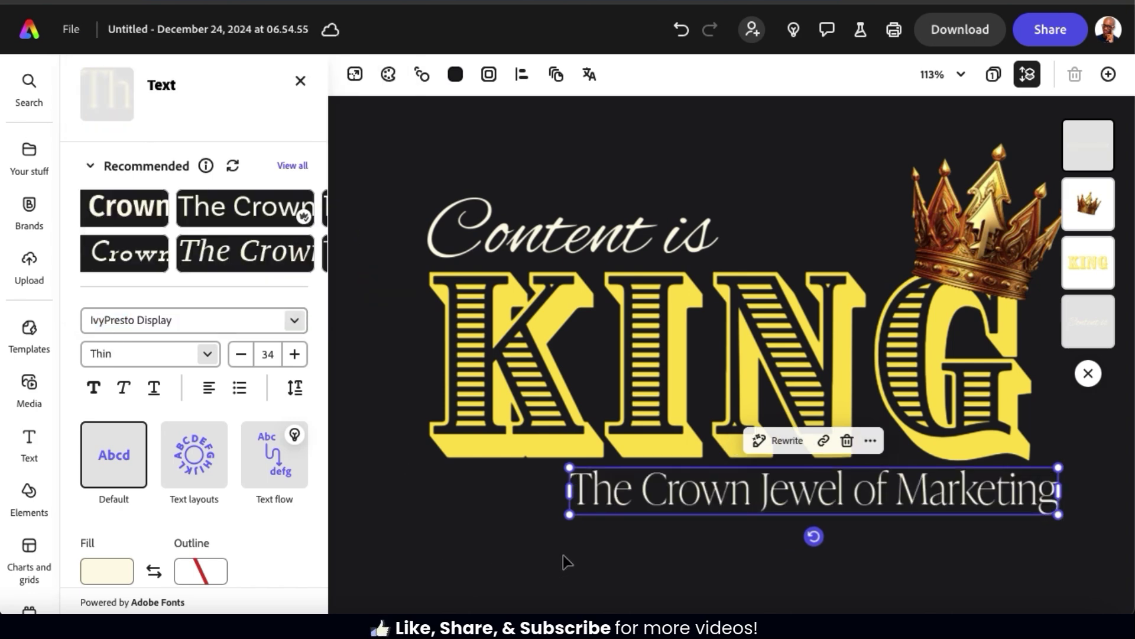
drag(570, 512, 673, 480)
drag(793, 488, 766, 488)
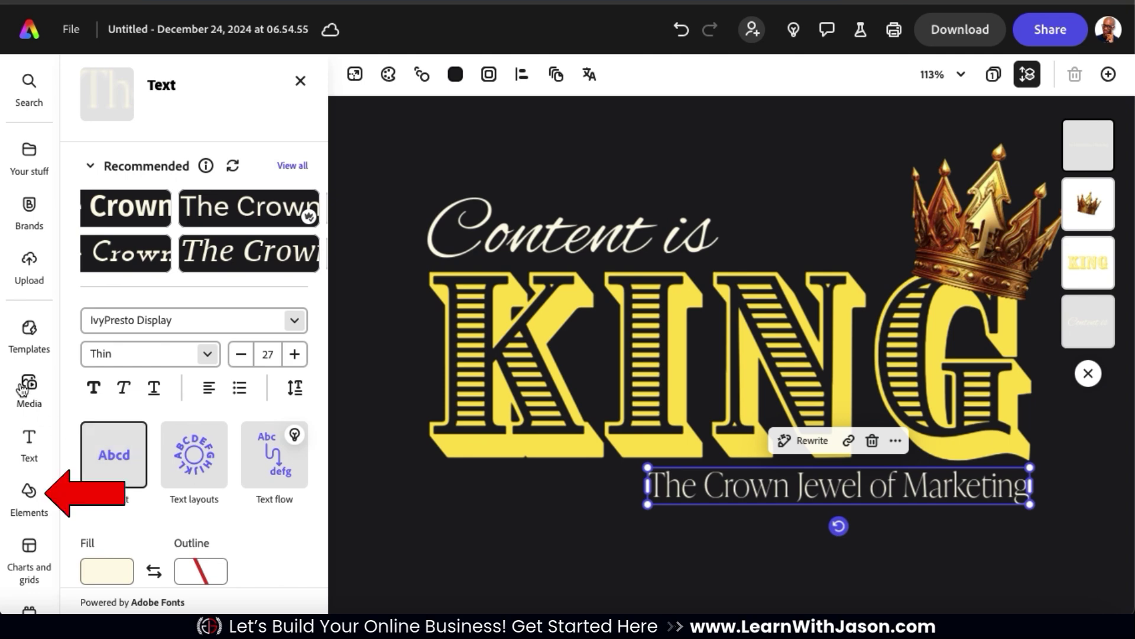
- Search the elements for "social media like" and show all matching design assets
click(28, 492)
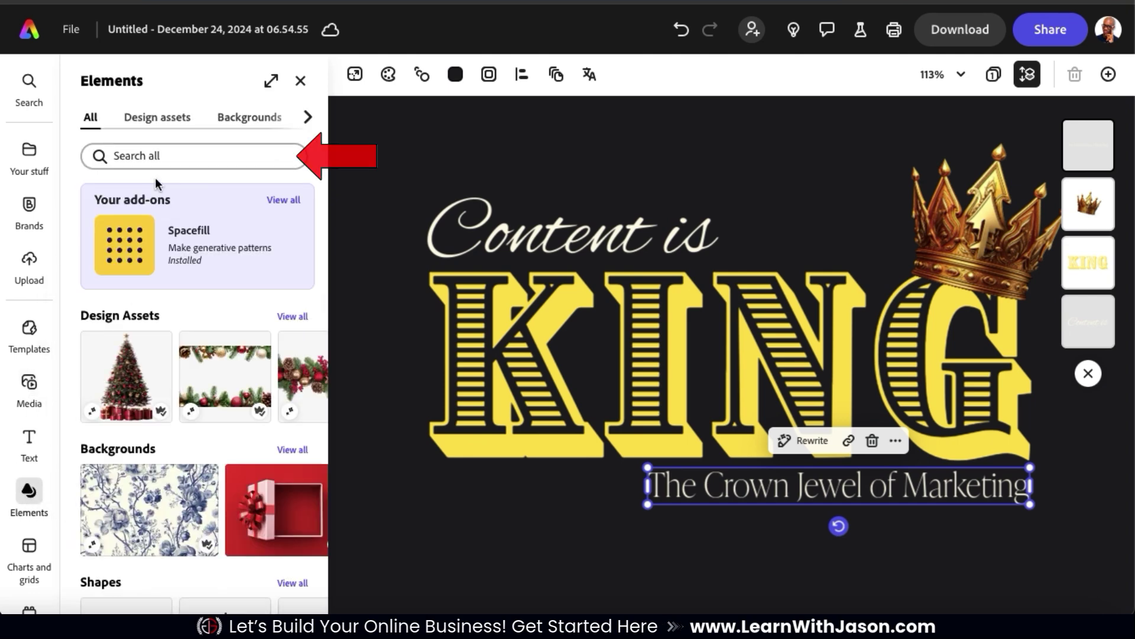
click(164, 161)
text(social me)
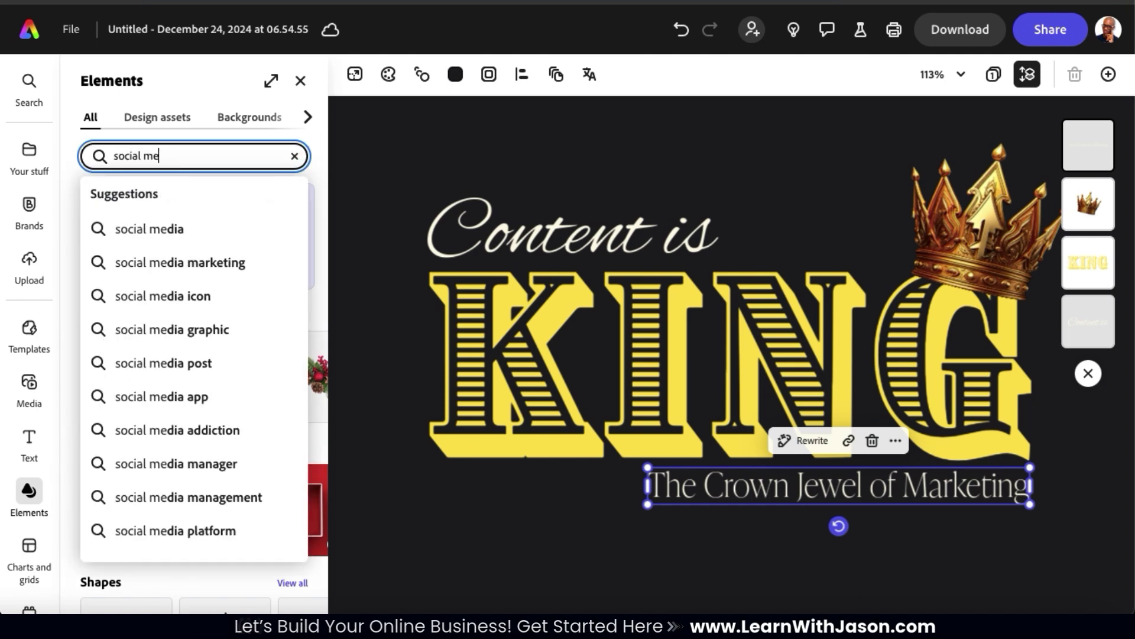
text(dia like)
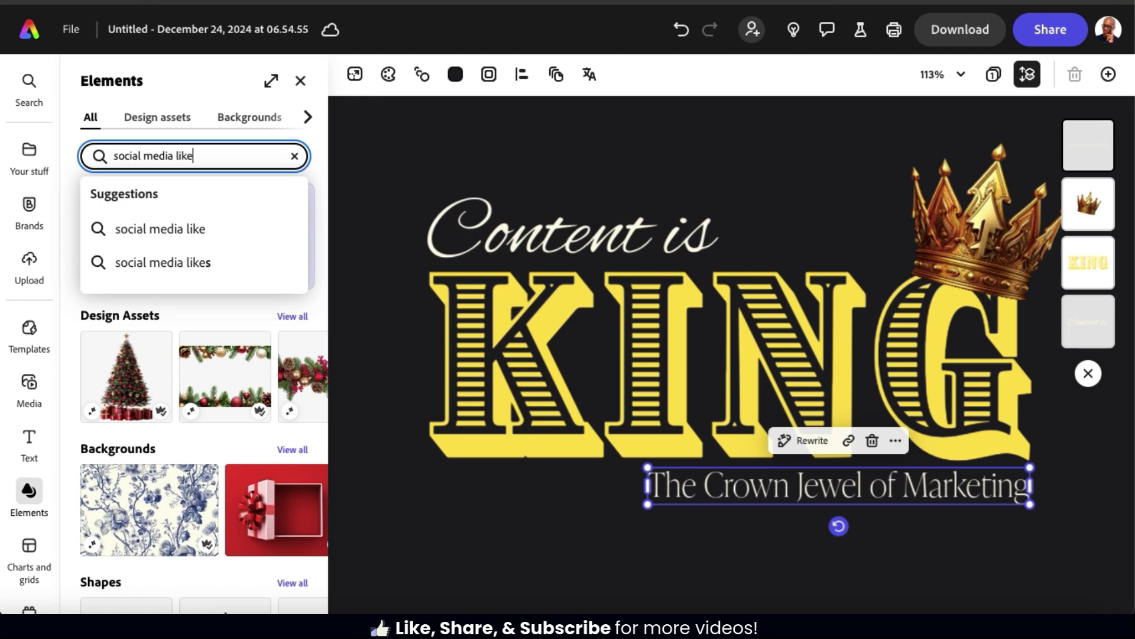
key(Return)
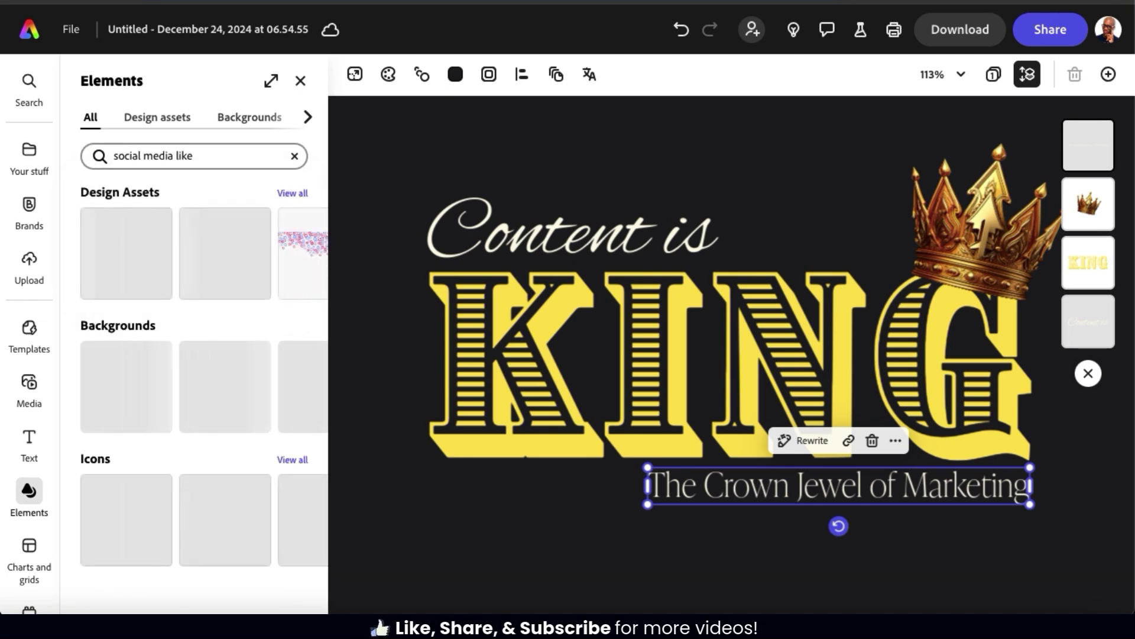
click(295, 194)
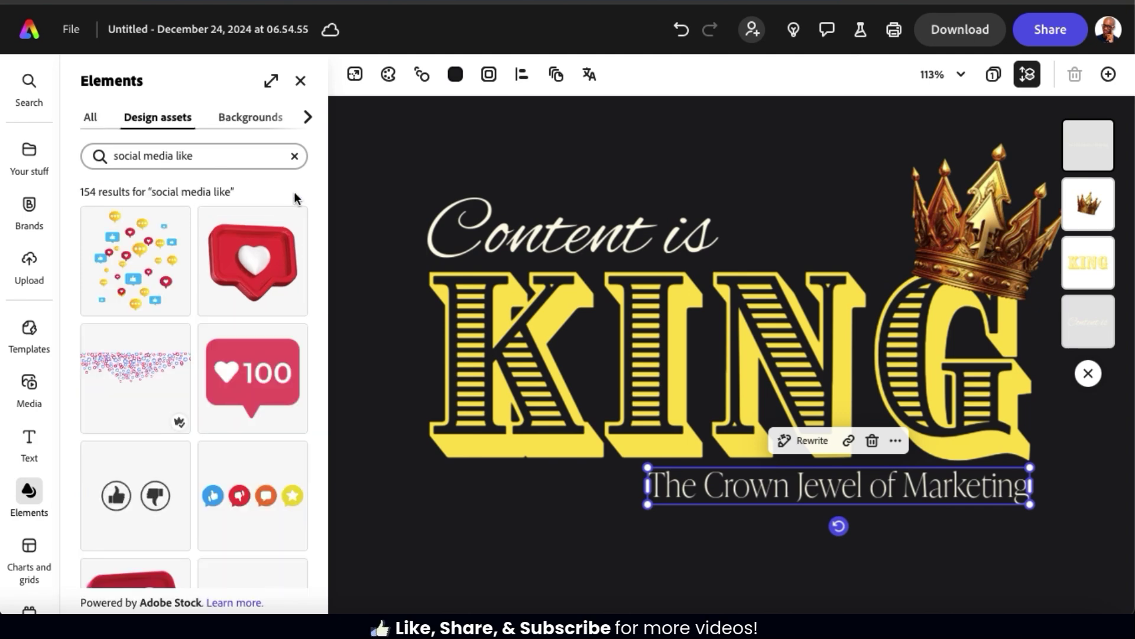
- Browse the "social media like" design assets for a suitable icon and search for "like button" instead
scroll(269, 244, down, 6)
scroll(269, 245, down, 6)
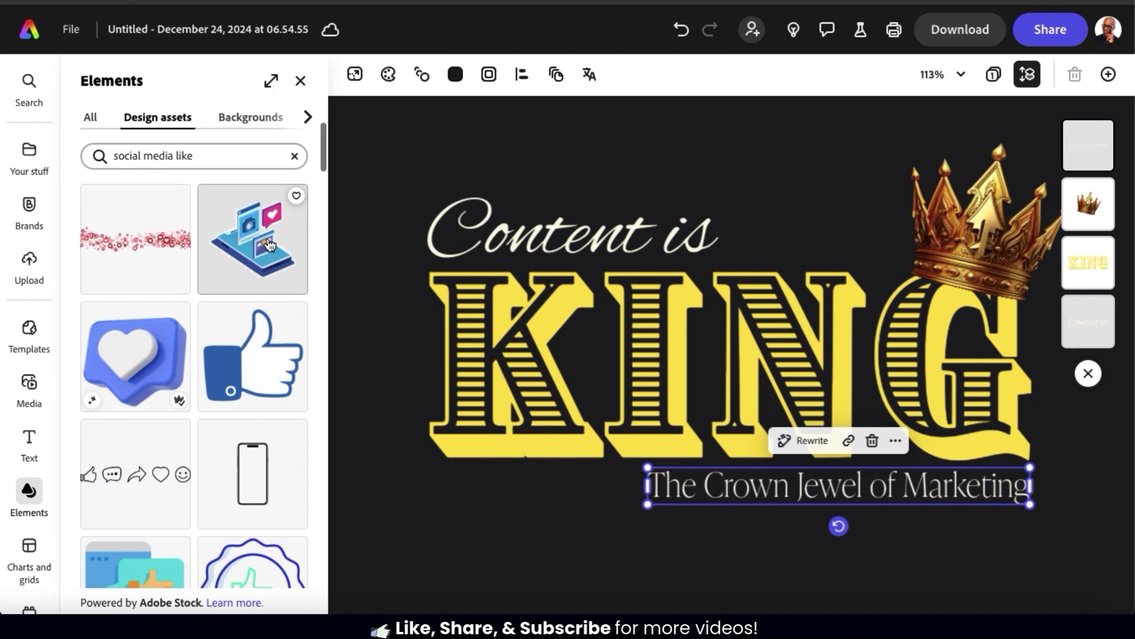
scroll(269, 244, down, 2)
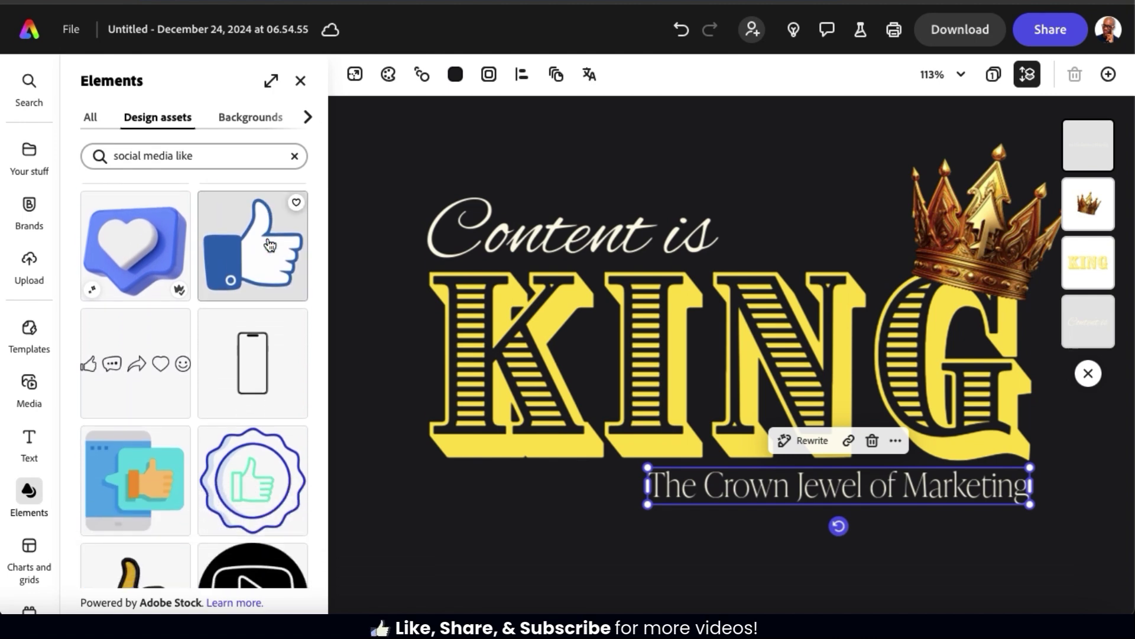
scroll(269, 244, down, 9)
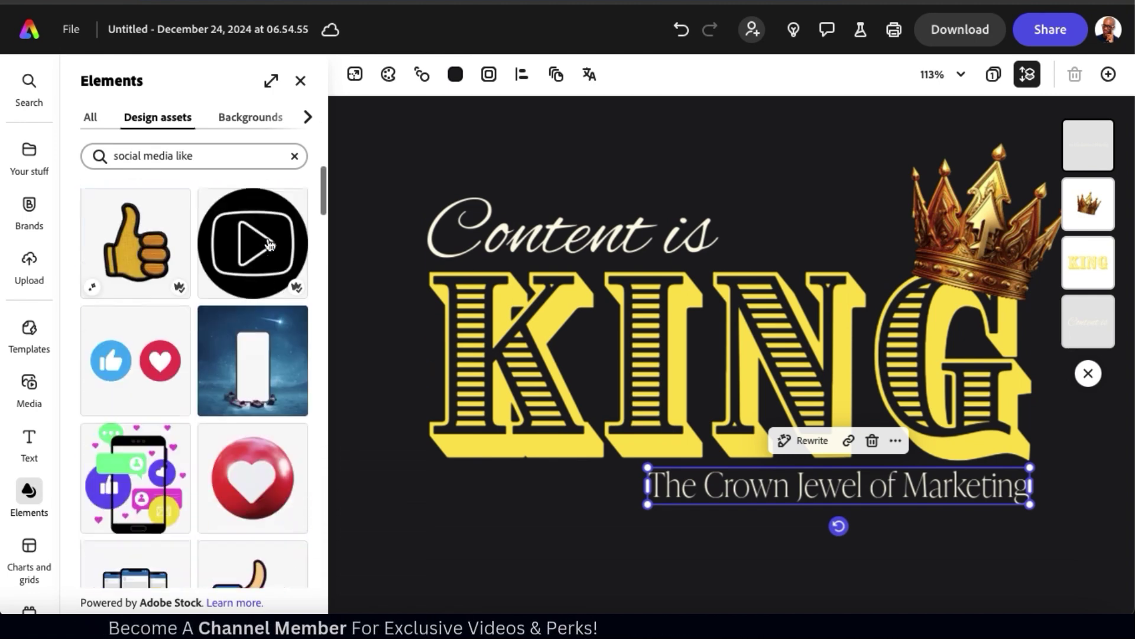
scroll(269, 244, down, 8)
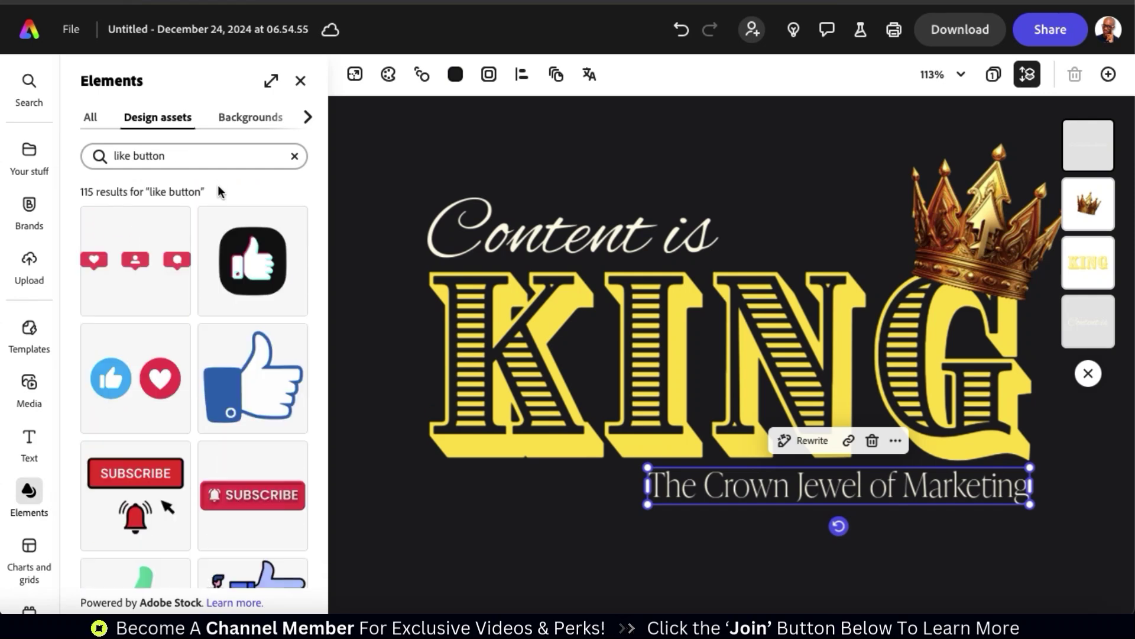
- Insert the white thumbs-up icon on the black rounded square, shrink it and place it directly before the tagline
click(236, 263)
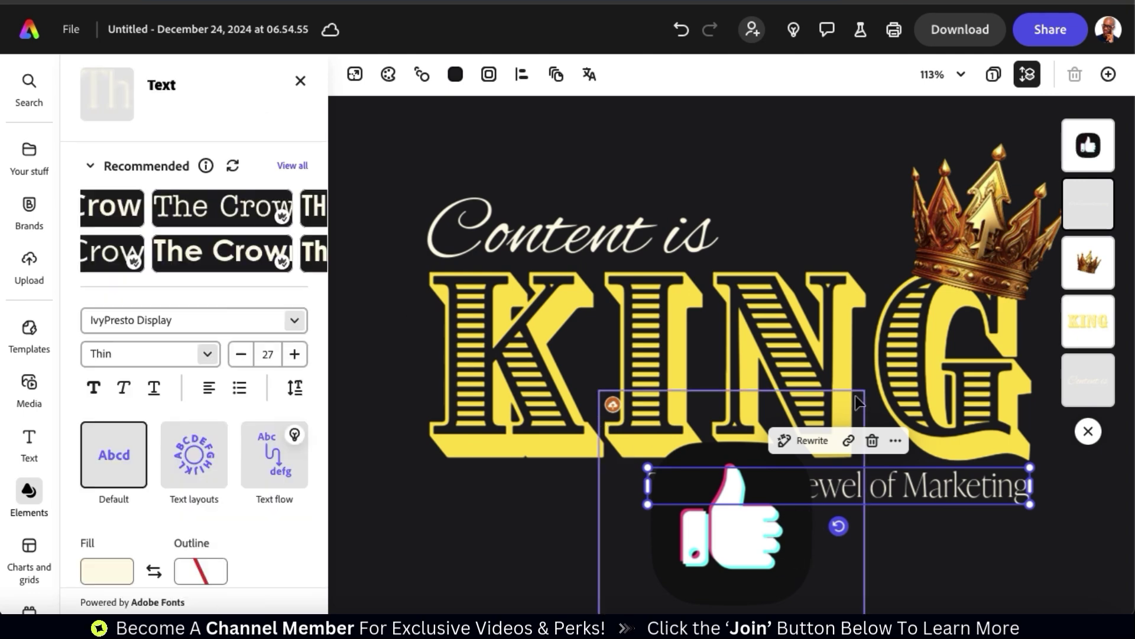
click(733, 521)
drag(864, 390, 737, 519)
drag(671, 464, 578, 525)
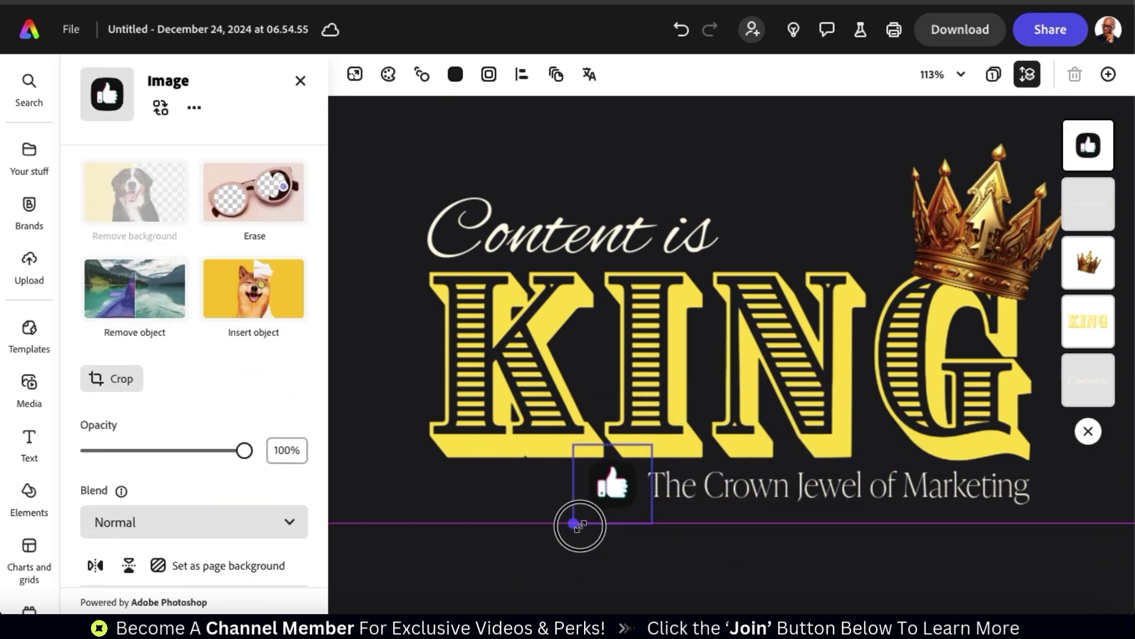
drag(616, 481, 621, 482)
click(844, 552)
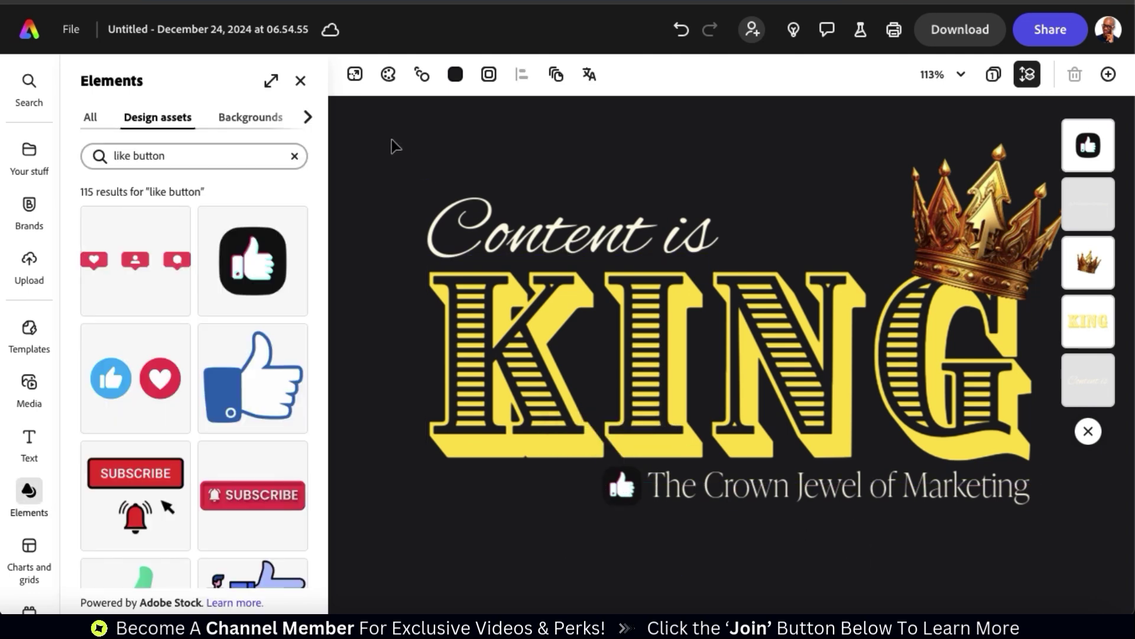
- Hide the elements and layer lists and open the T-shirt print preview of the design
click(300, 81)
click(1088, 431)
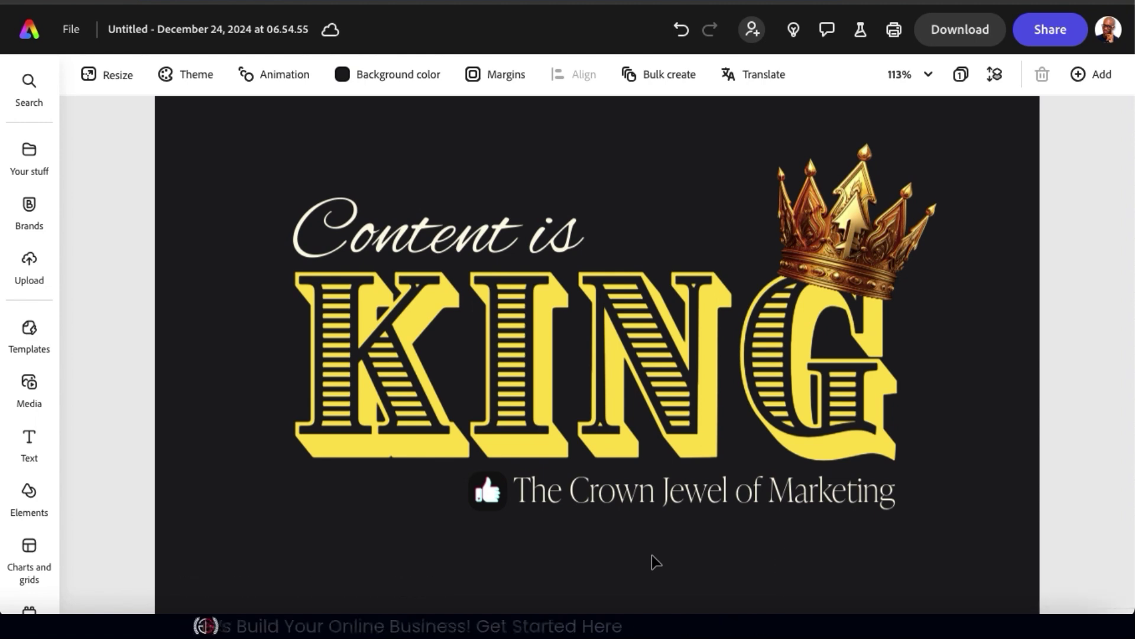
click(894, 32)
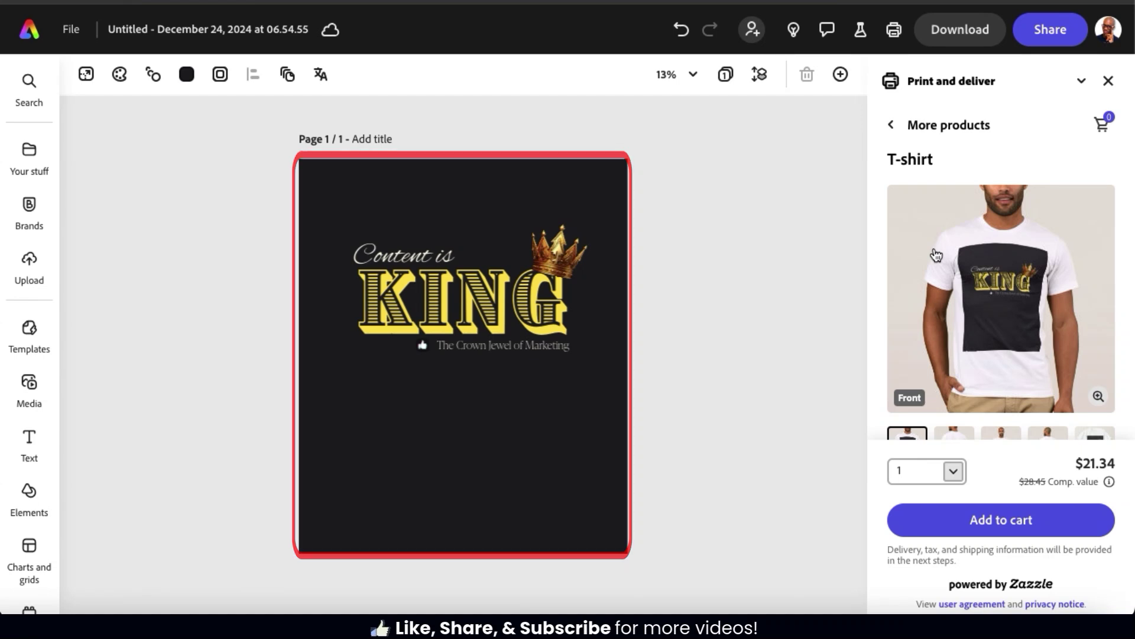
scroll(937, 255, down, 3)
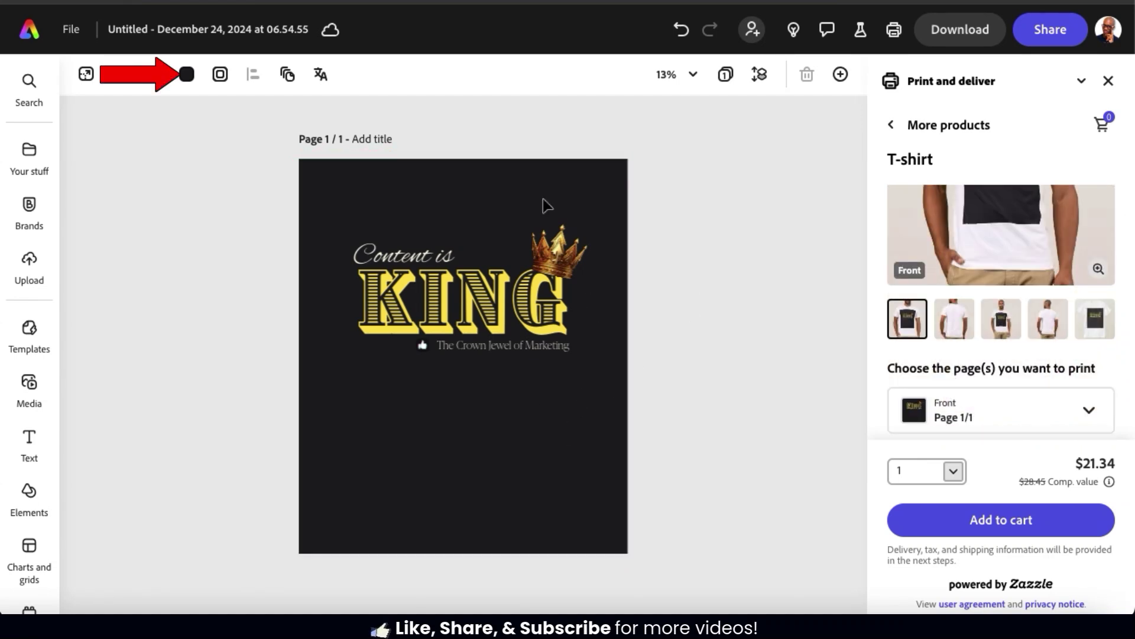
- Remove the page's background color so that the design is transparent
click(186, 74)
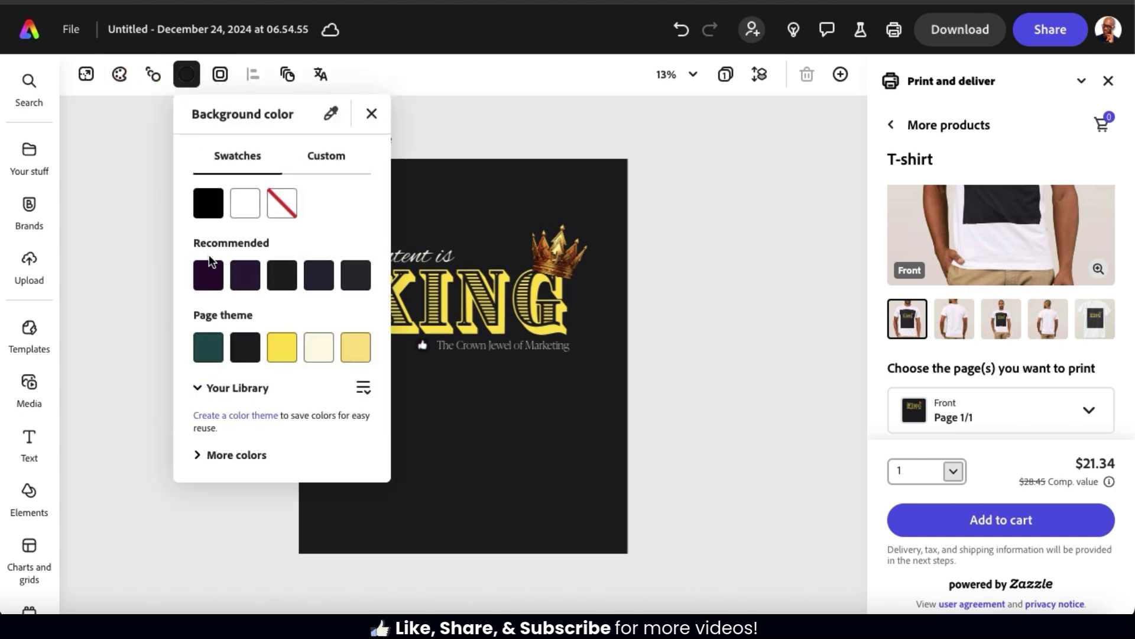
click(283, 204)
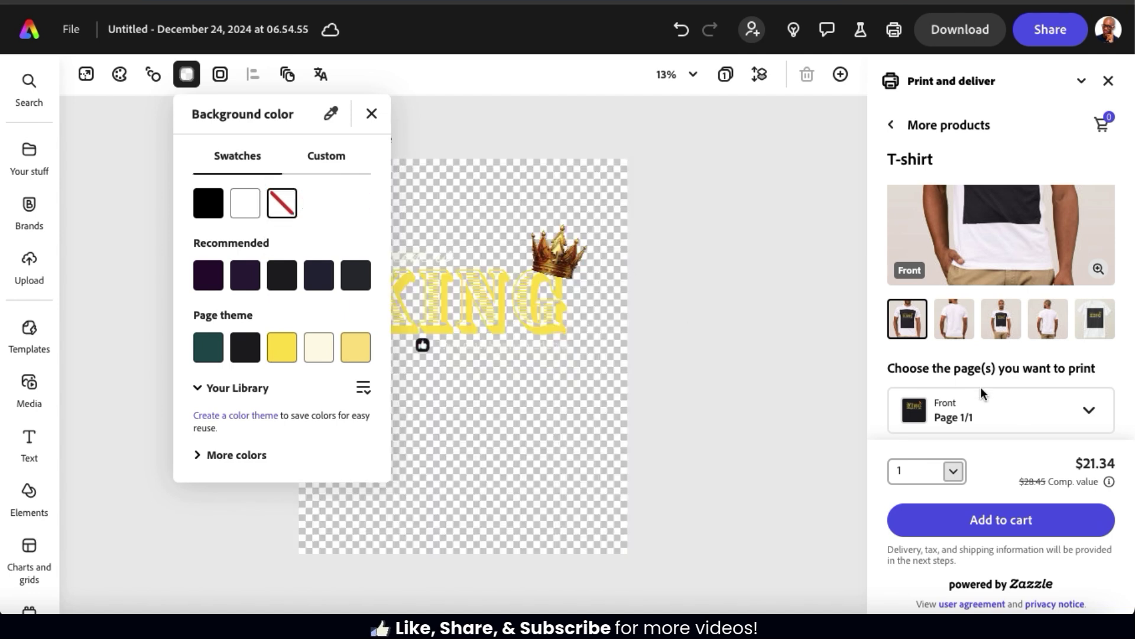
click(968, 371)
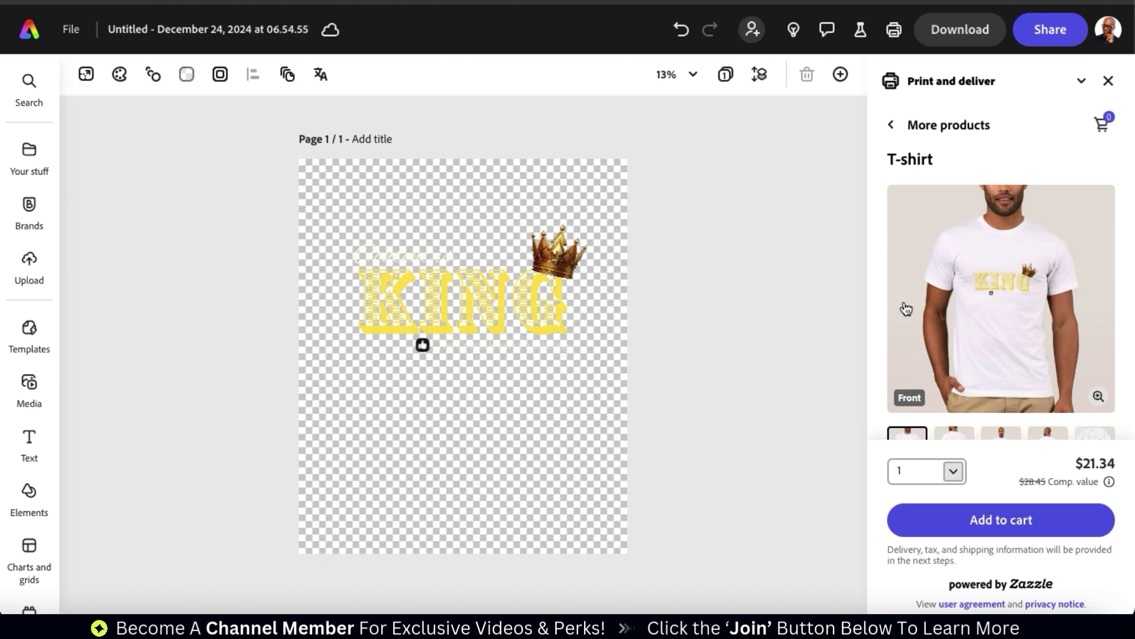
- Choose the black T-shirt with vivid printing on a white underbase and check the front preview
scroll(906, 309, down, 10)
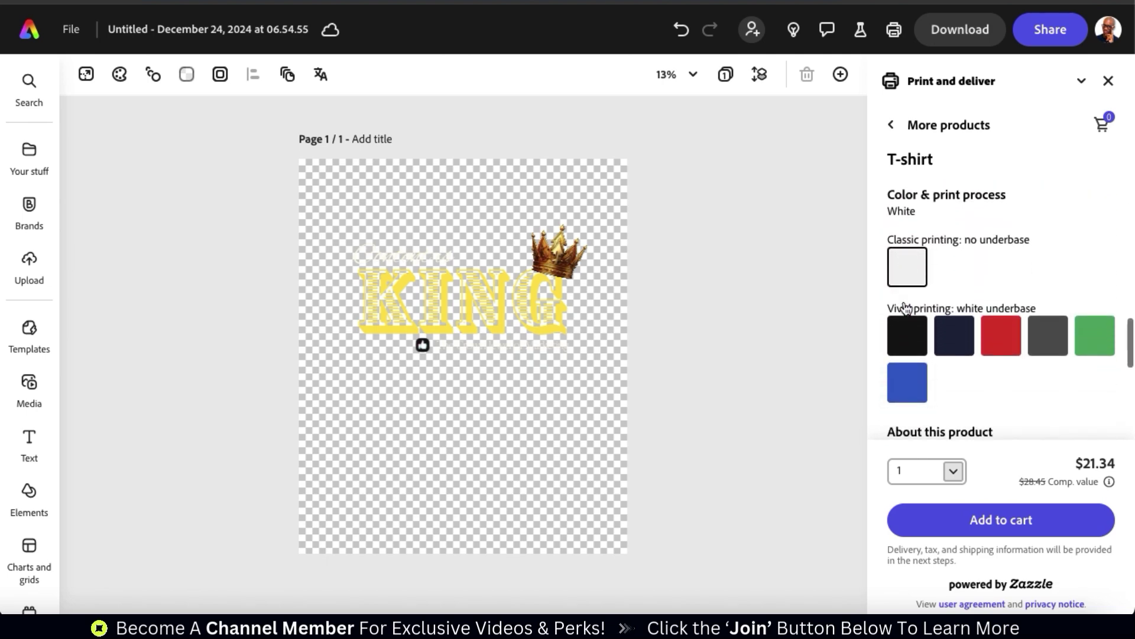
click(906, 335)
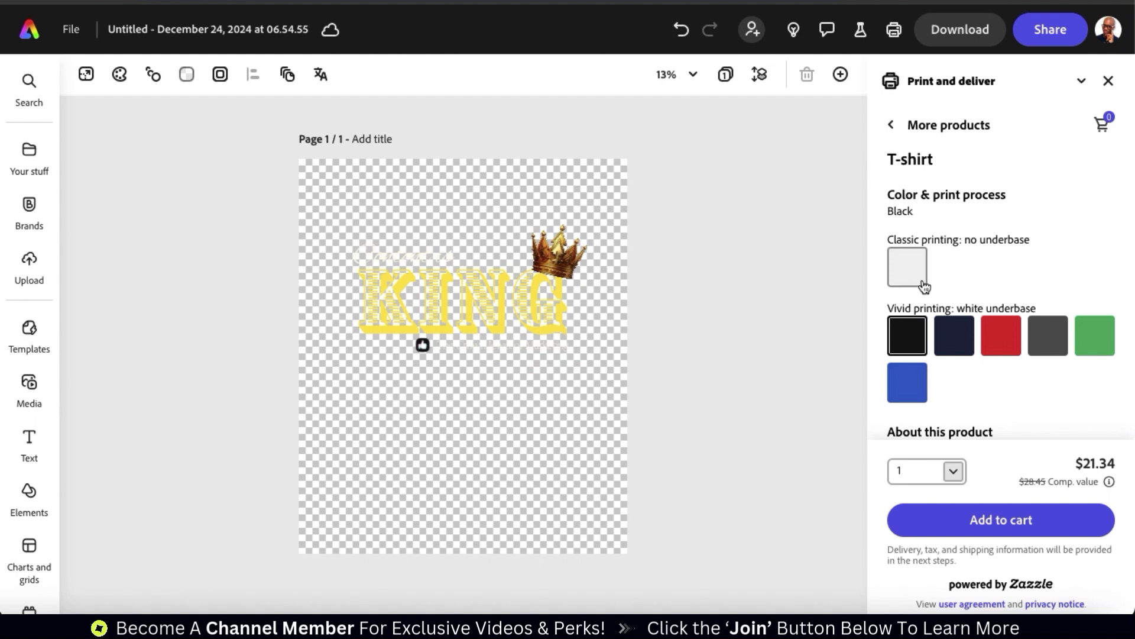
scroll(924, 287, up, 10)
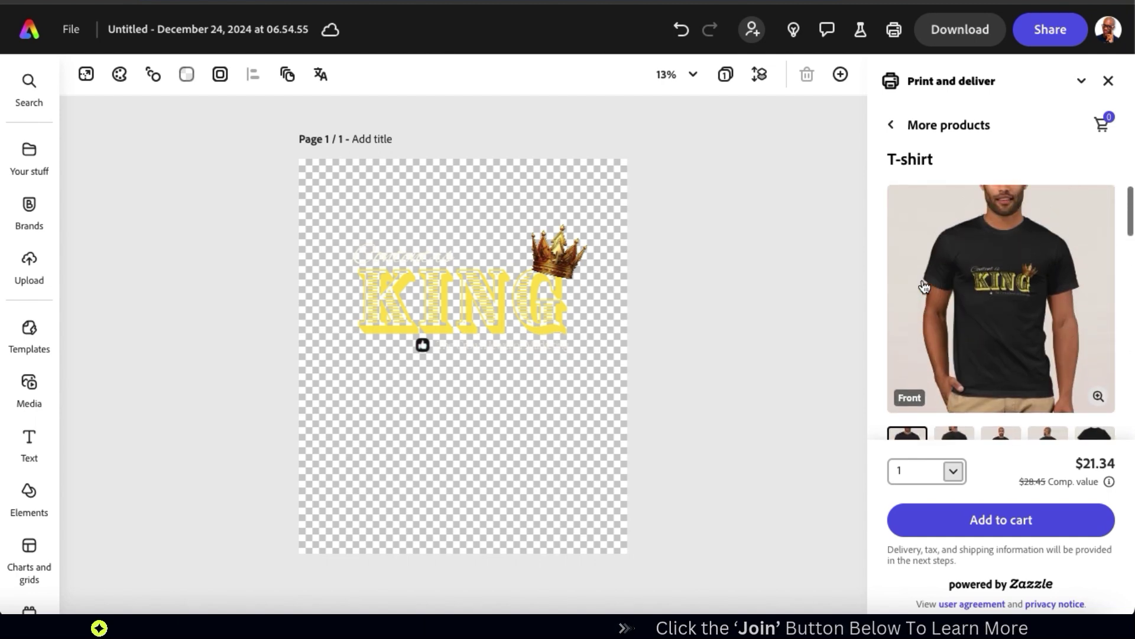
scroll(924, 287, down, 1)
scroll(924, 287, up, 1)
- Select all the design's text and image elements on the page together
drag(474, 290, 641, 391)
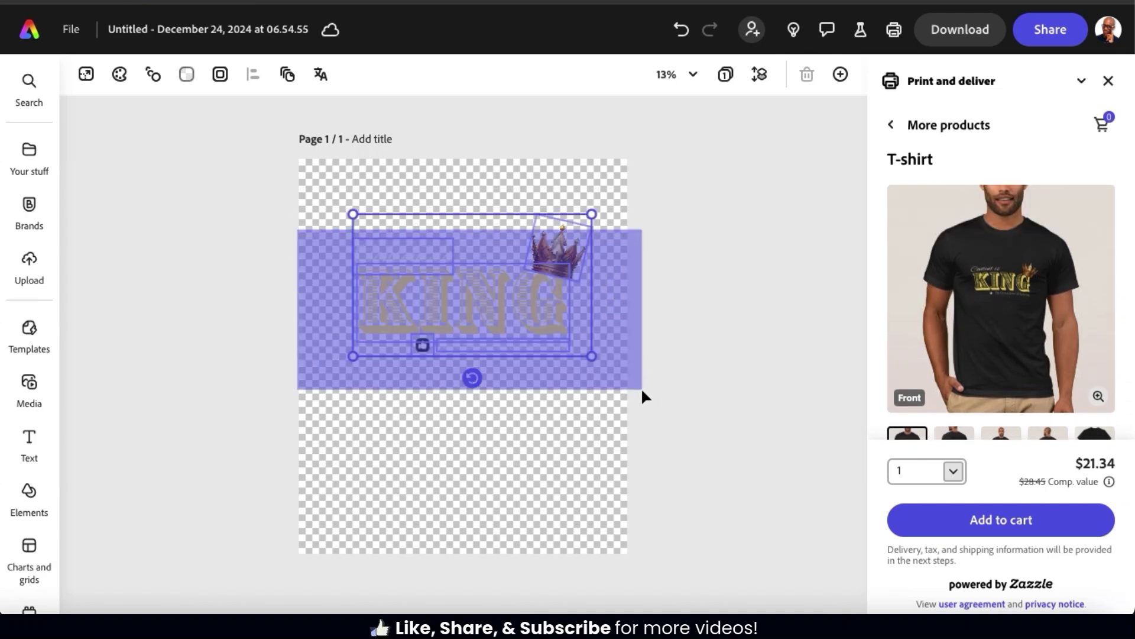